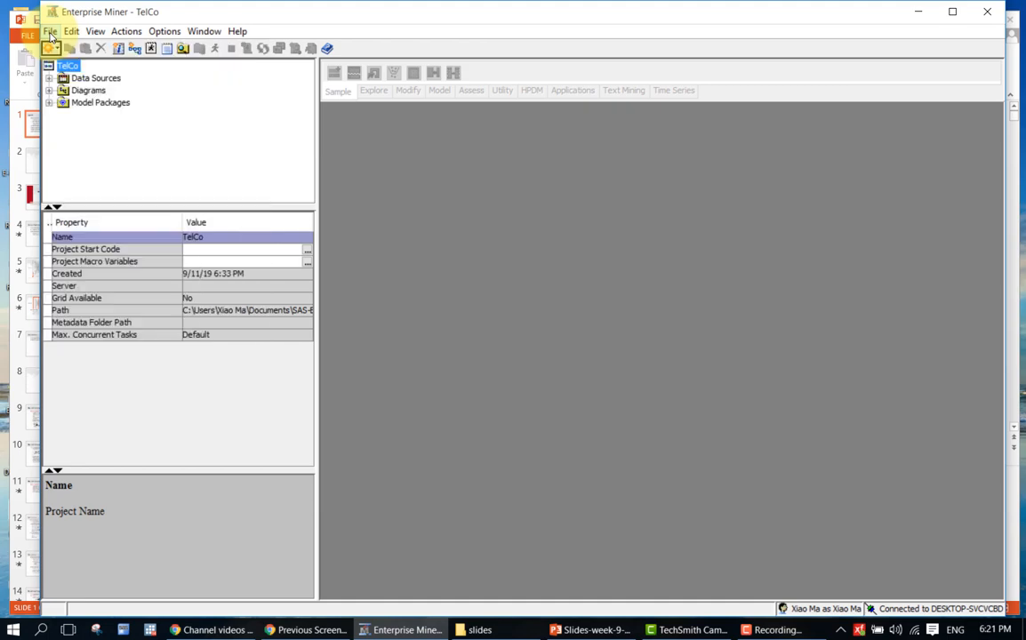
- Start a new data source based on a SAS table and select the Cereals table from the Mylib library
click(49, 78)
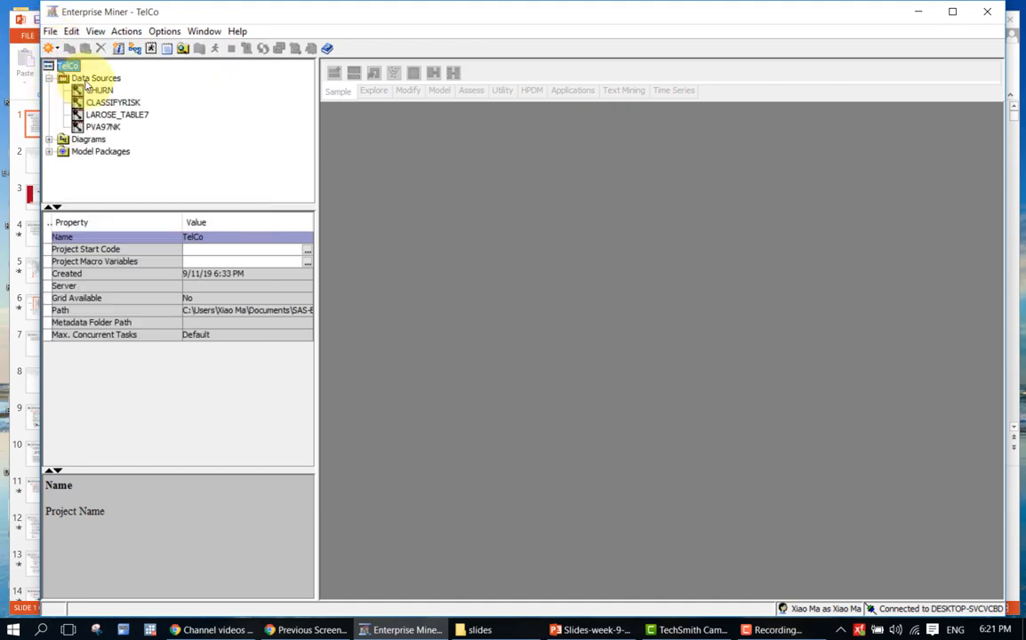
right_click(90, 81)
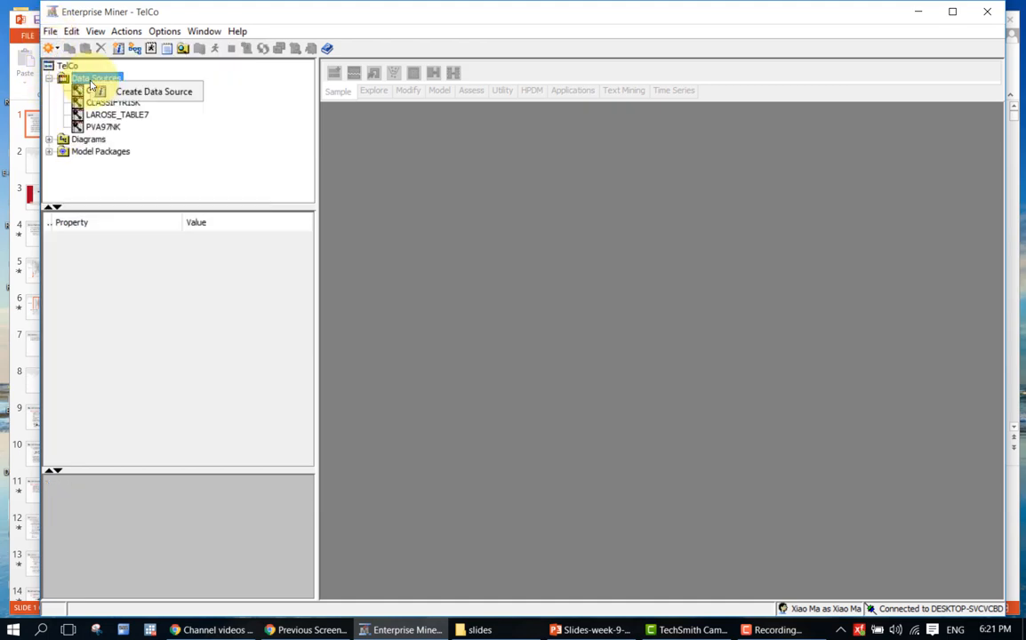
click(119, 92)
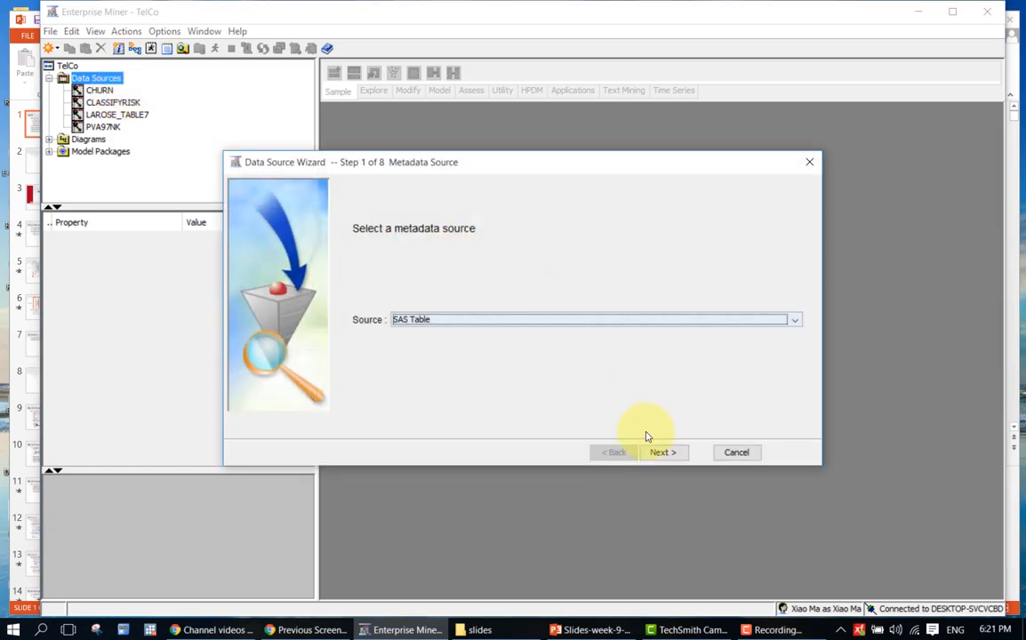
click(661, 452)
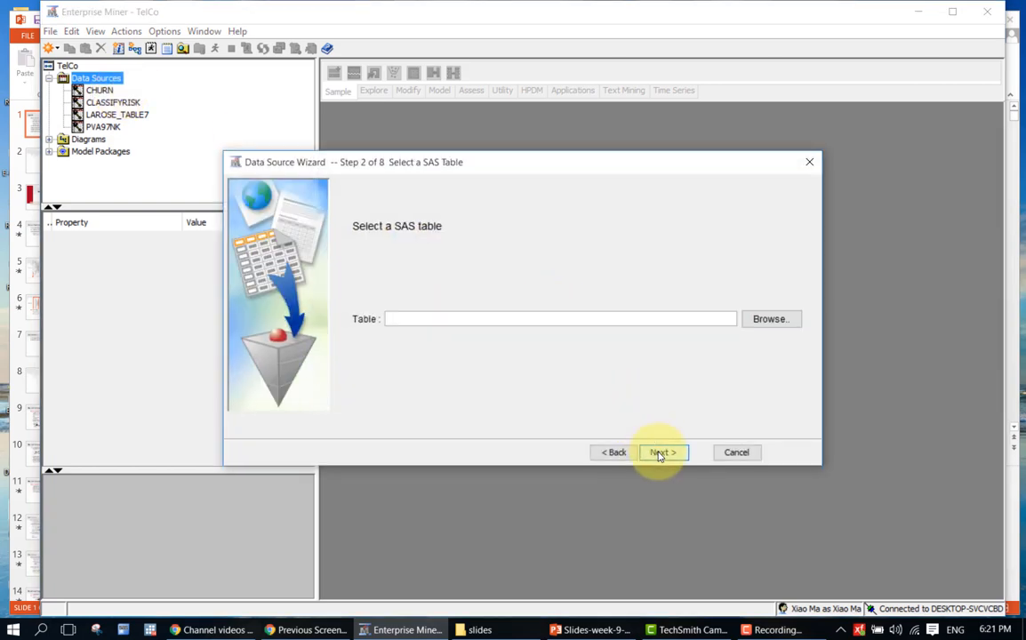
click(771, 318)
click(354, 199)
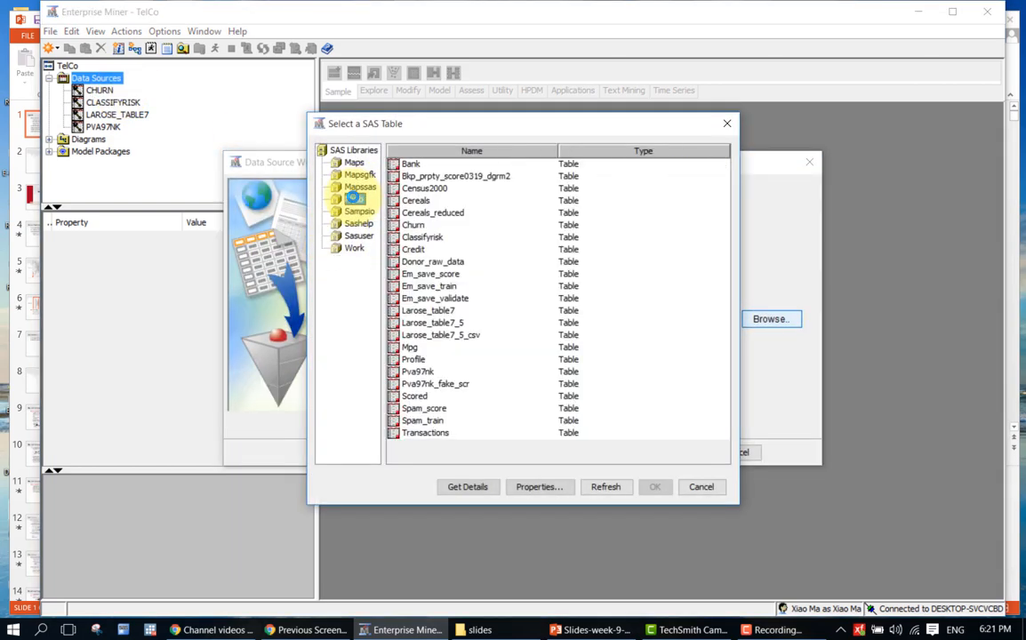
click(411, 201)
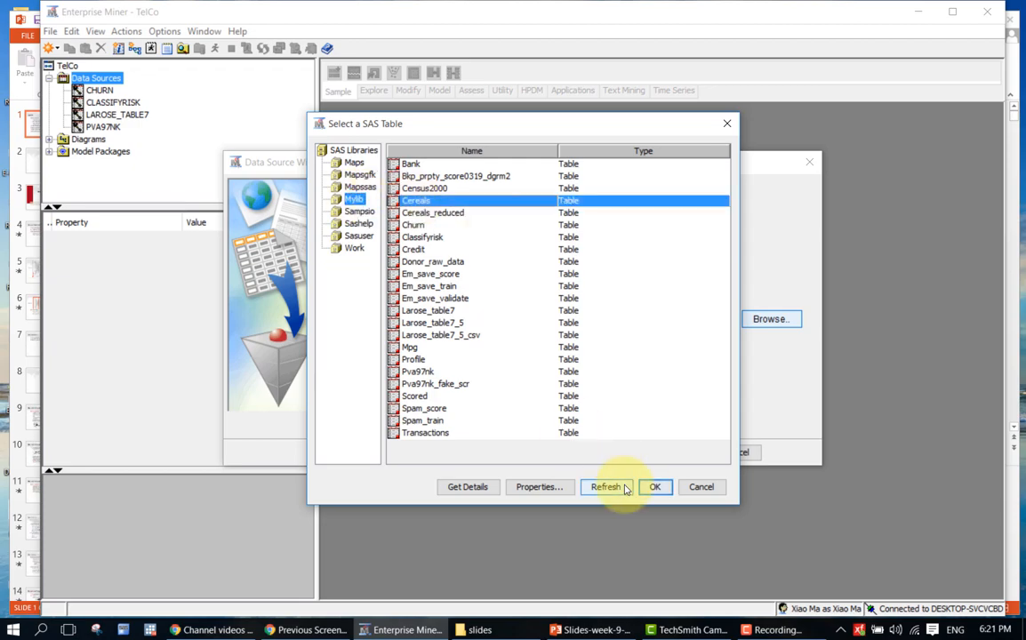
click(655, 486)
- Accept the Cereals table and the Basic metadata advisor option, and enlarge the column metadata view to fit all variables
click(660, 452)
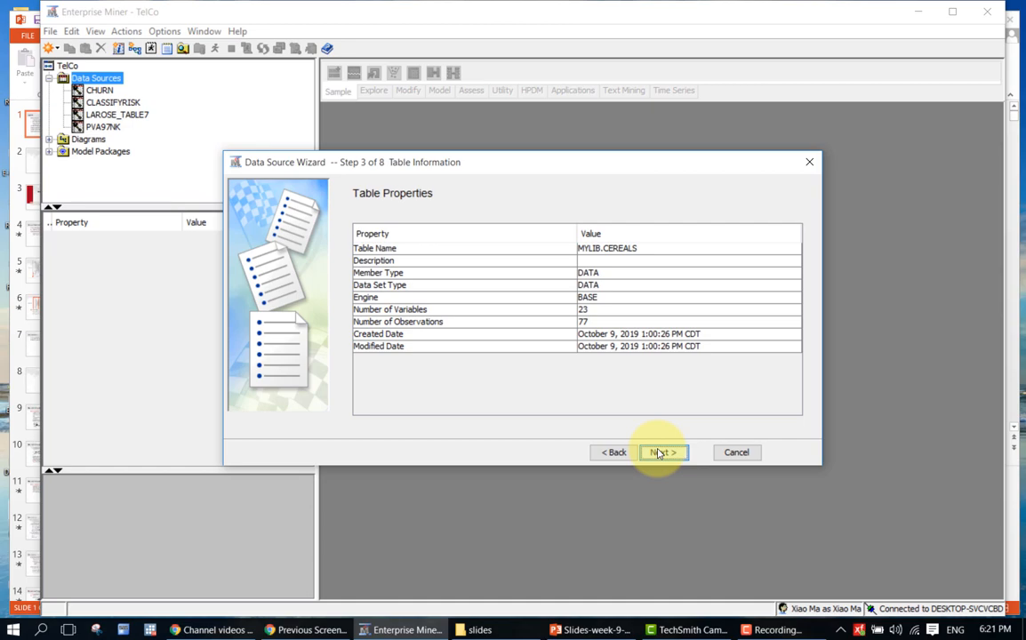
click(660, 454)
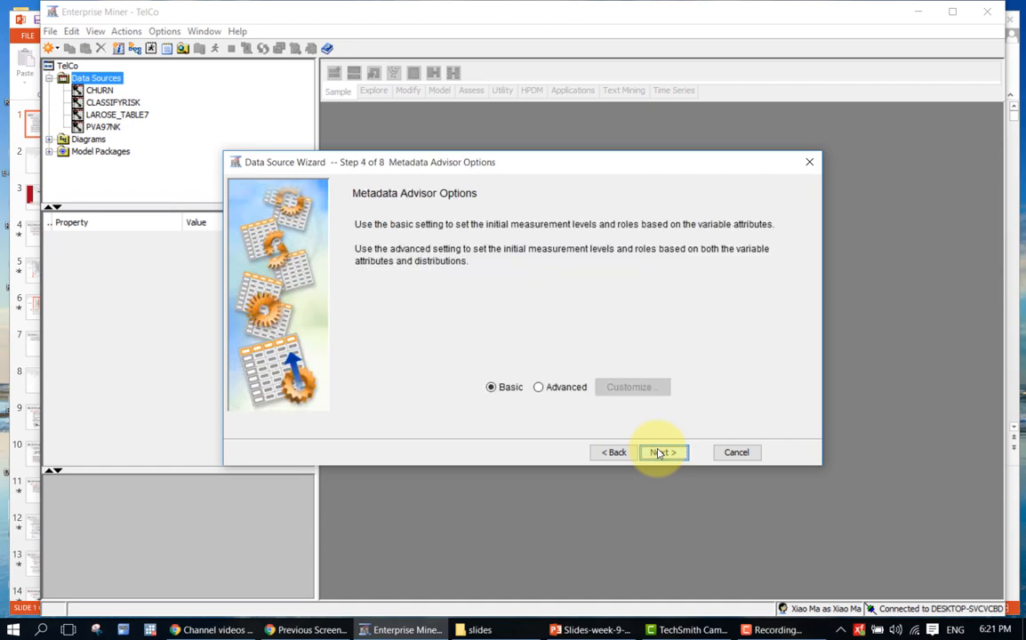
click(660, 454)
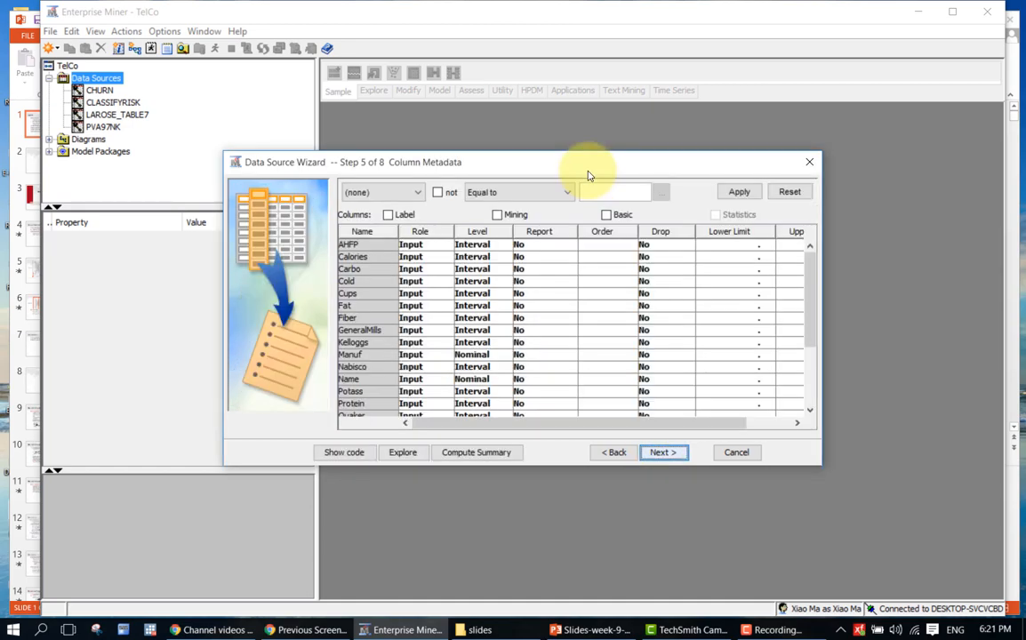
drag(562, 155, 561, 16)
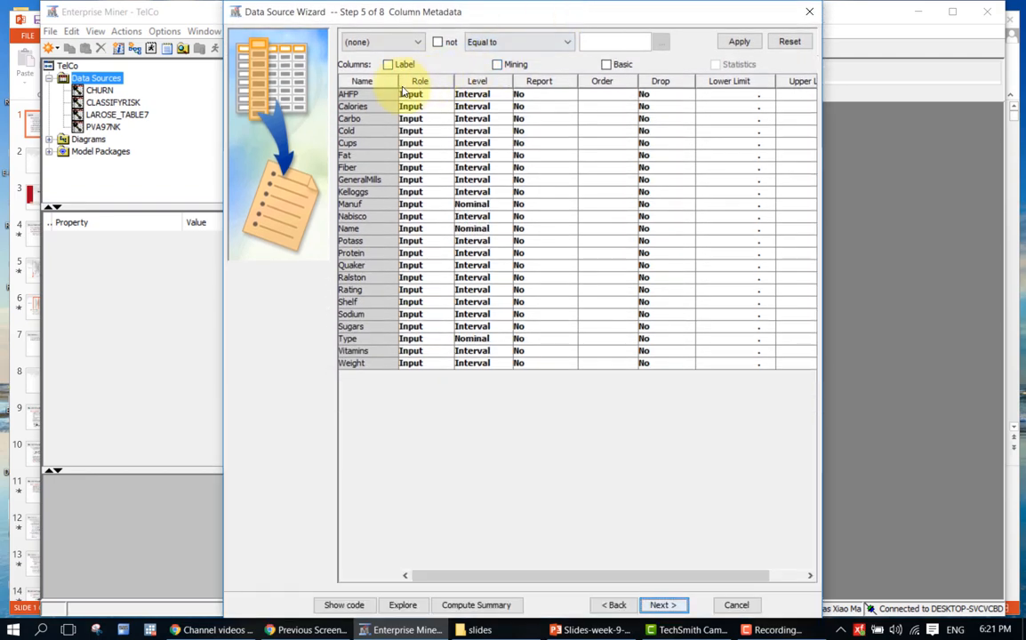
drag(397, 86, 401, 86)
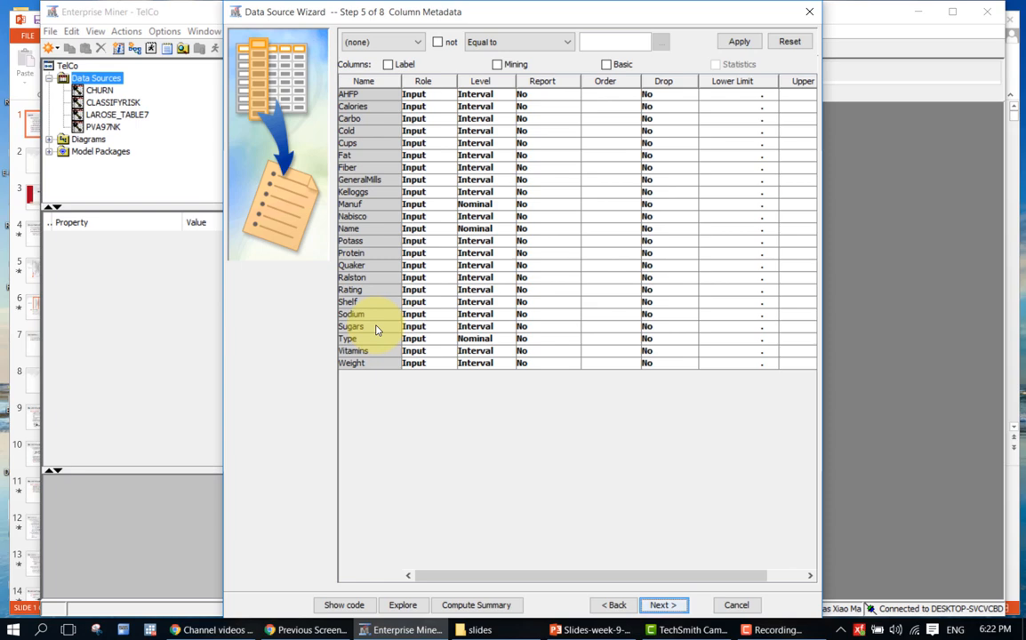
- Set the role of the Name variable to ID in the column metadata
click(414, 231)
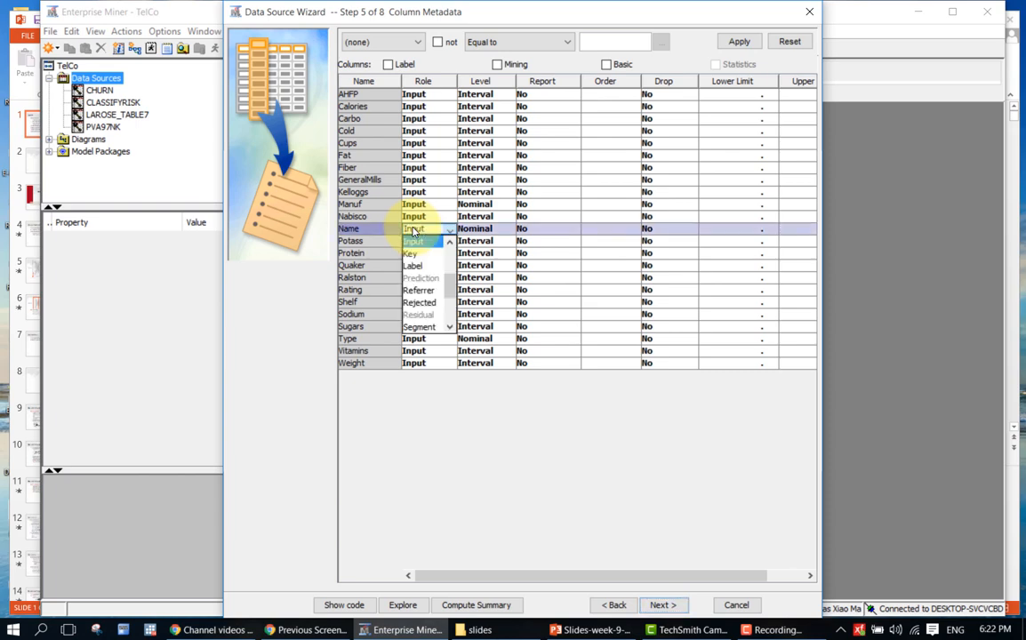
scroll(441, 298, down, 3)
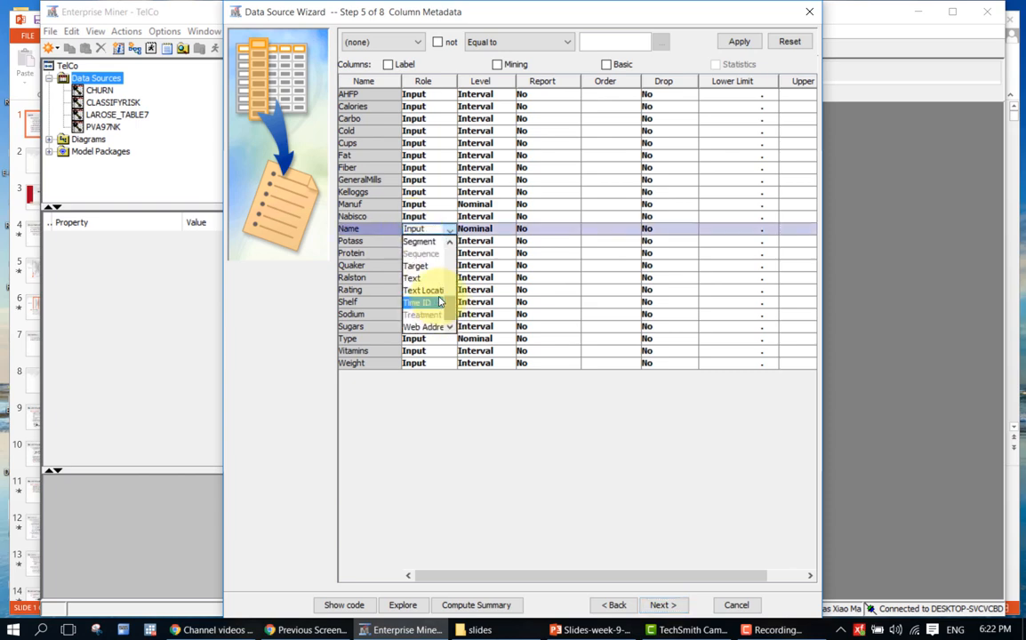
scroll(451, 303, up, 1)
scroll(447, 274, up, 2)
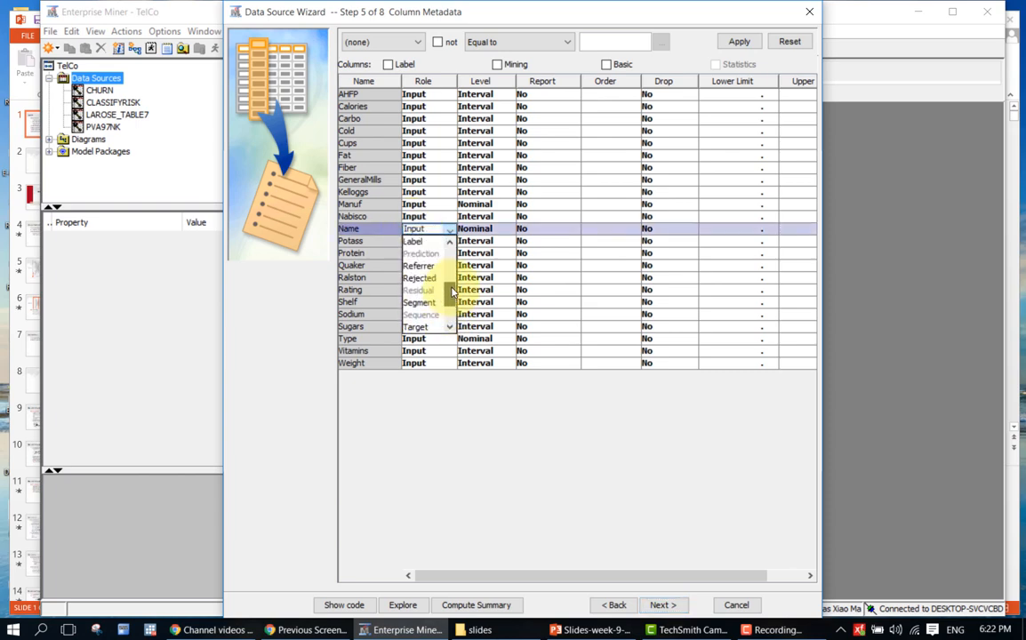
click(437, 268)
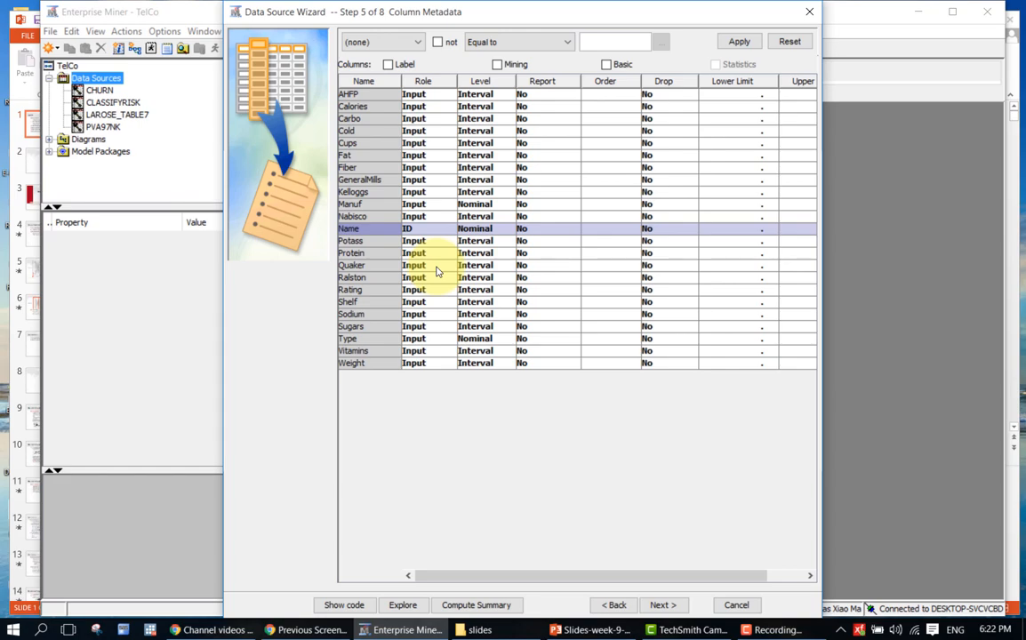
- Set the role of the Rating variable to Target
click(430, 290)
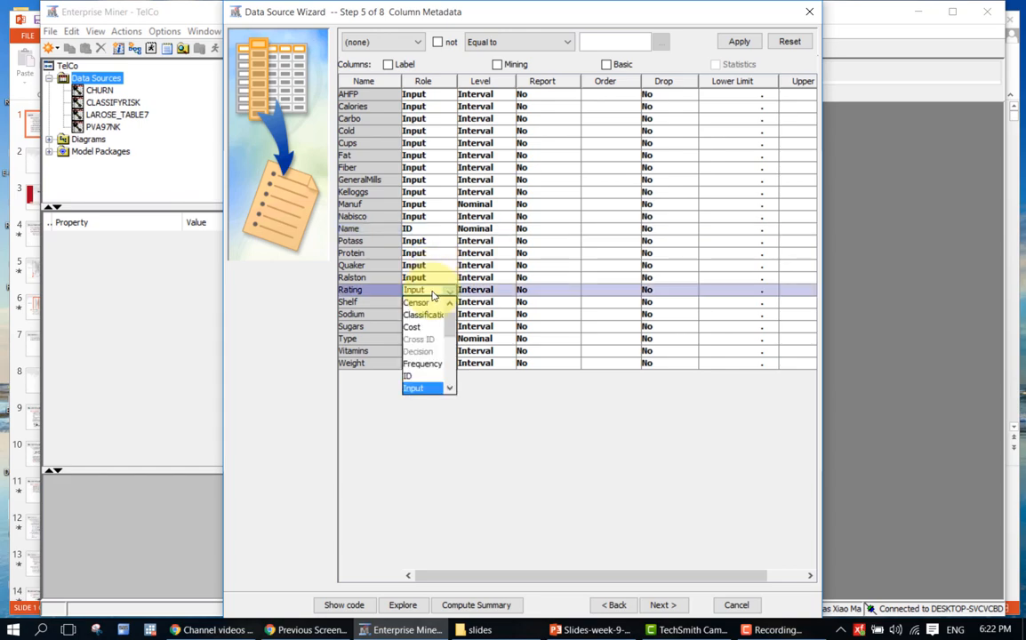
scroll(451, 384, down, 2)
scroll(451, 385, down, 2)
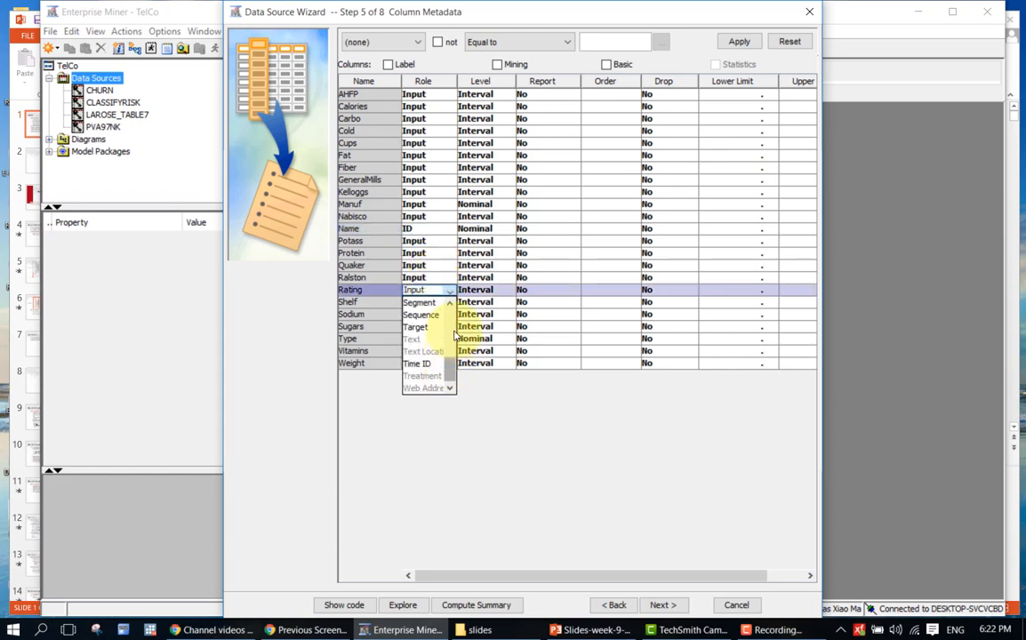
click(418, 327)
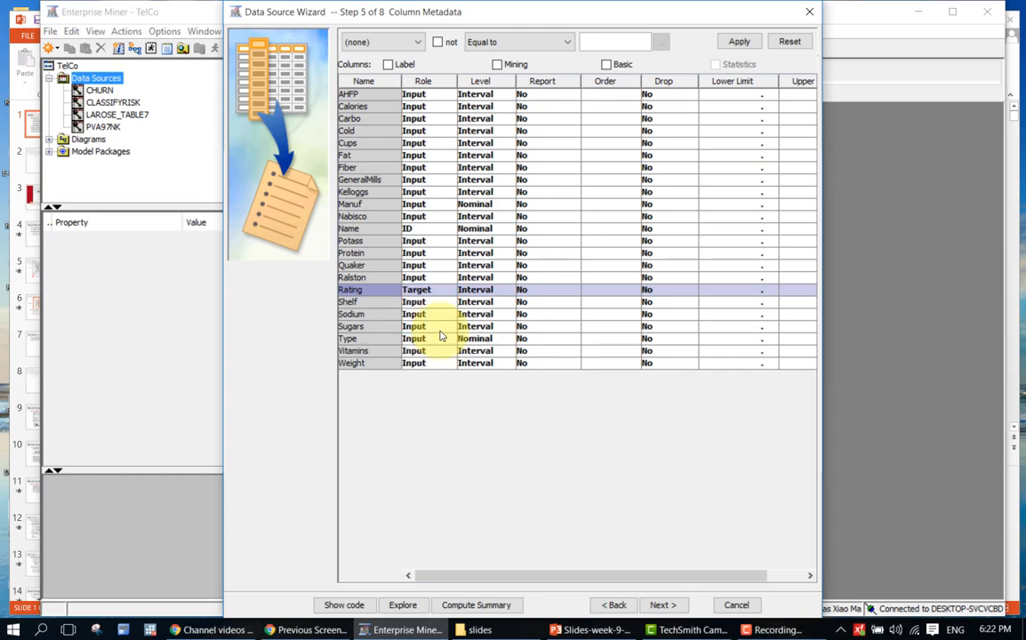
- Keep Input as the role of the Fiber and Sugars variables
click(376, 97)
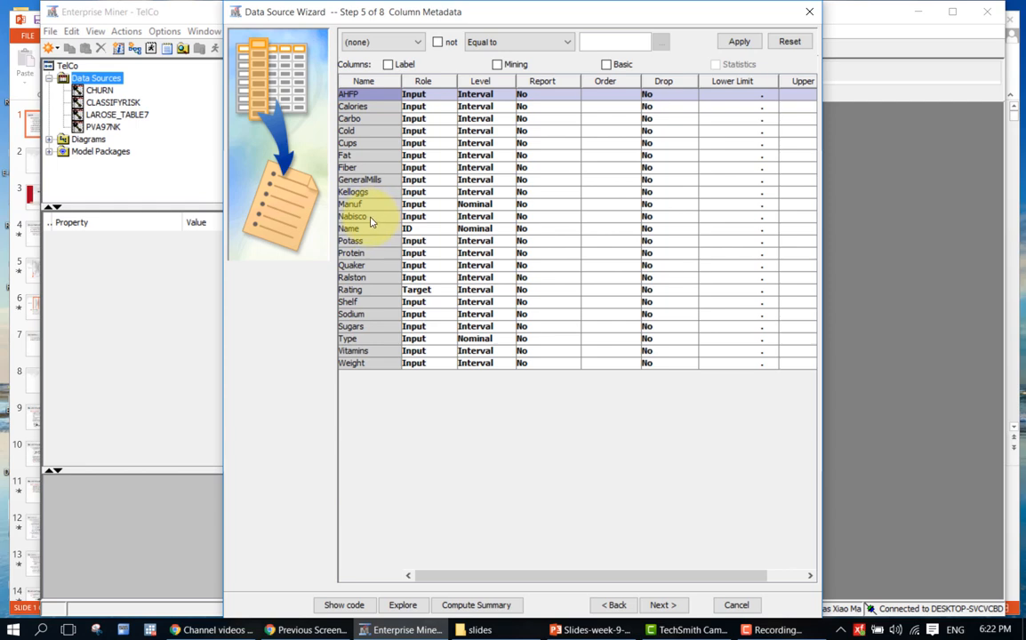
click(432, 171)
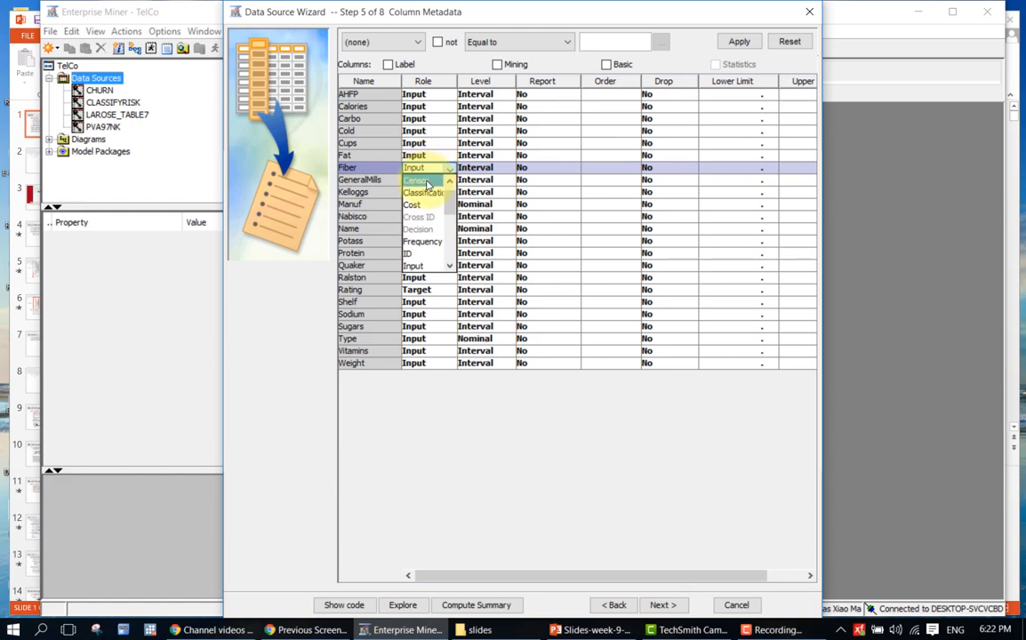
click(438, 267)
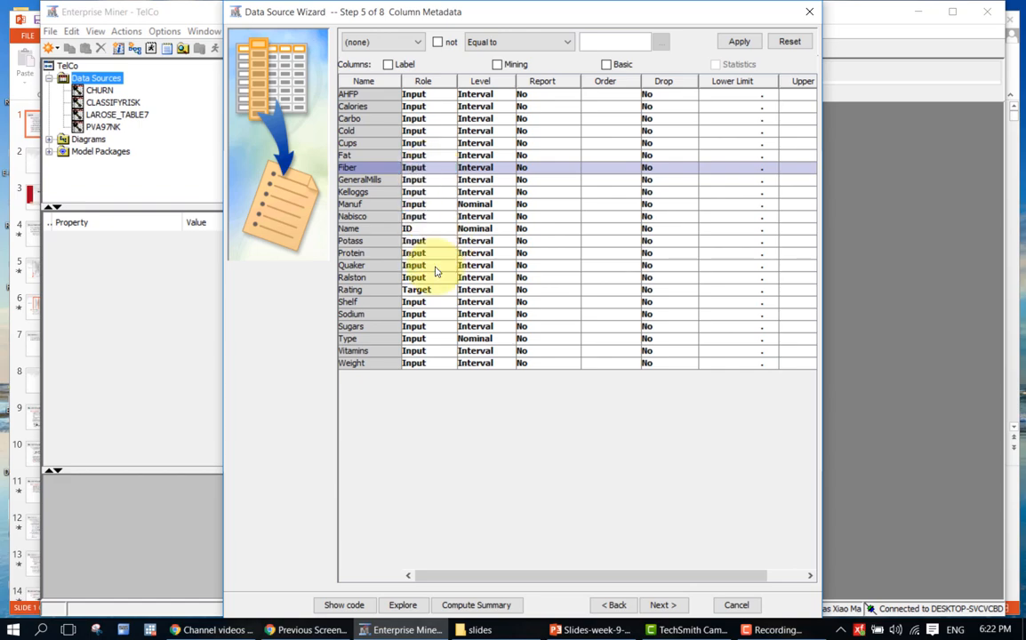
click(416, 329)
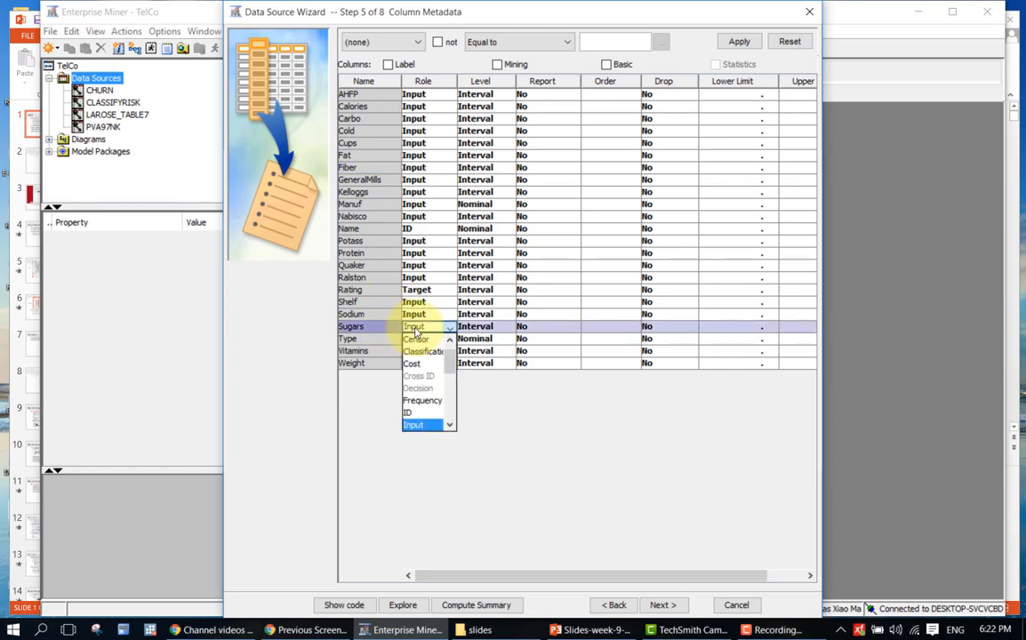
click(417, 331)
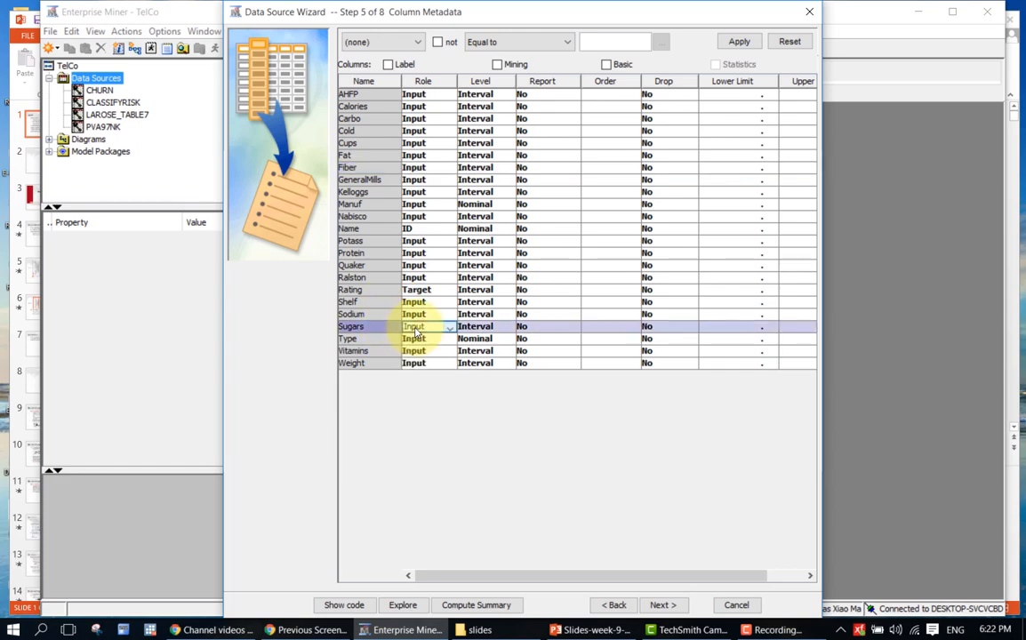
- Set the role of all variables except Fiber, Name, Rating and Sugars to Rejected in the column metadata
click(428, 96)
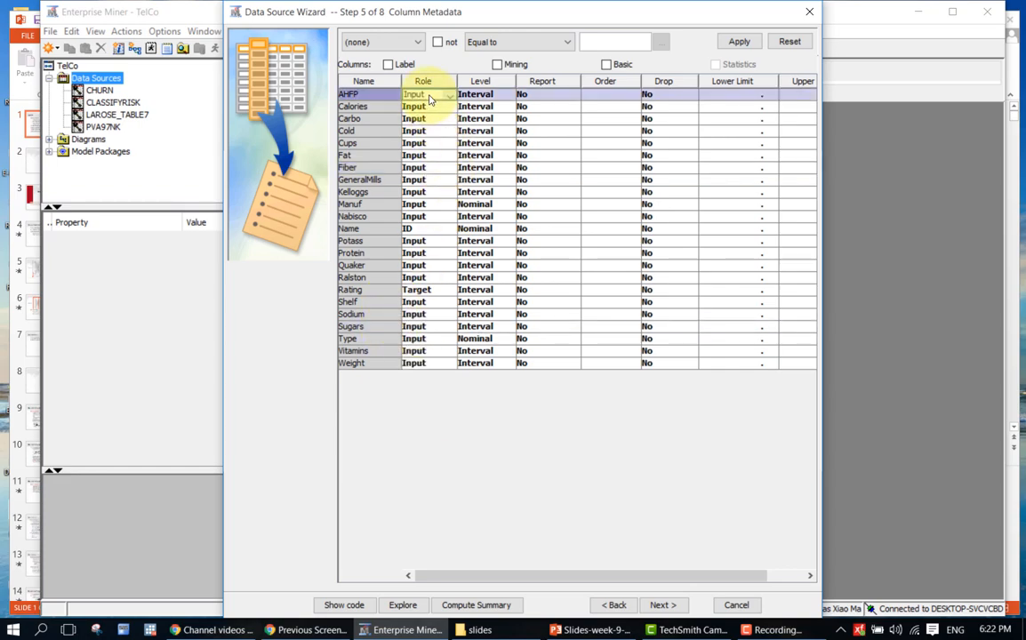
shift+click(374, 157)
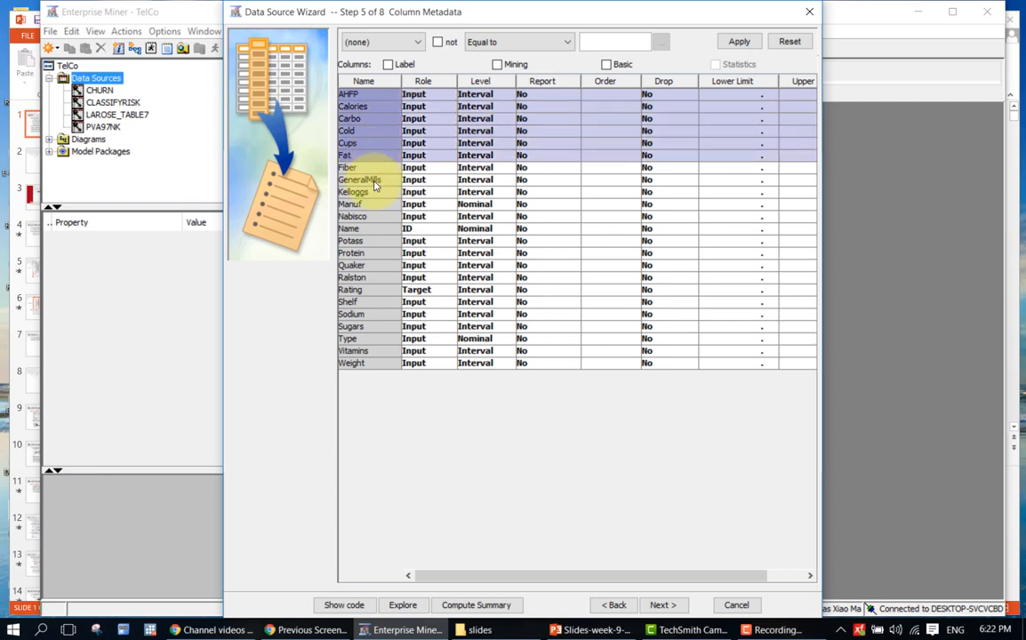
ctrl+click(374, 179)
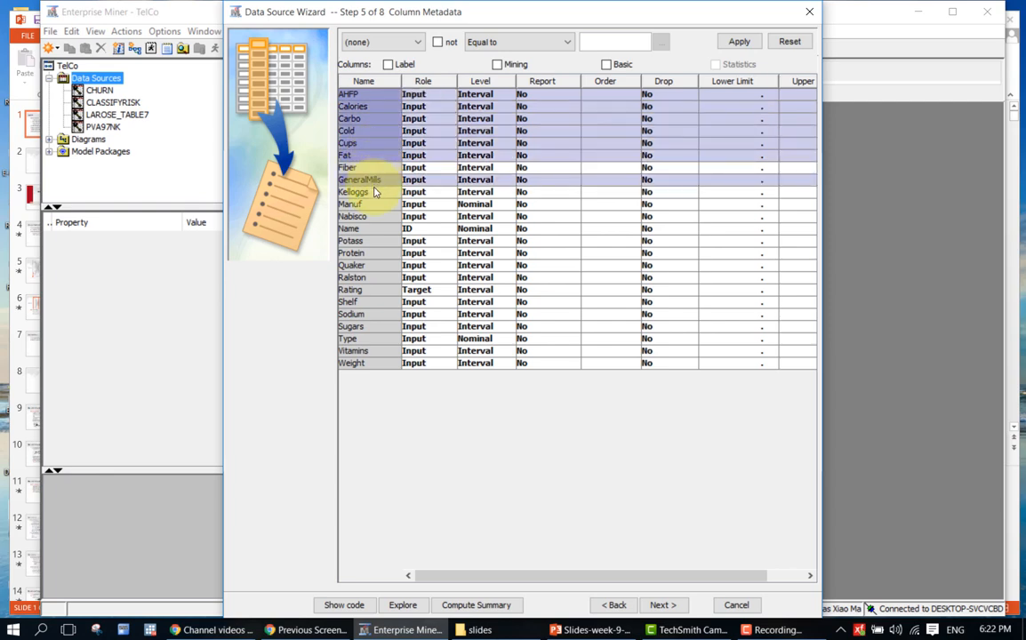
ctrl+click(375, 192)
ctrl+click(375, 203)
ctrl+click(374, 216)
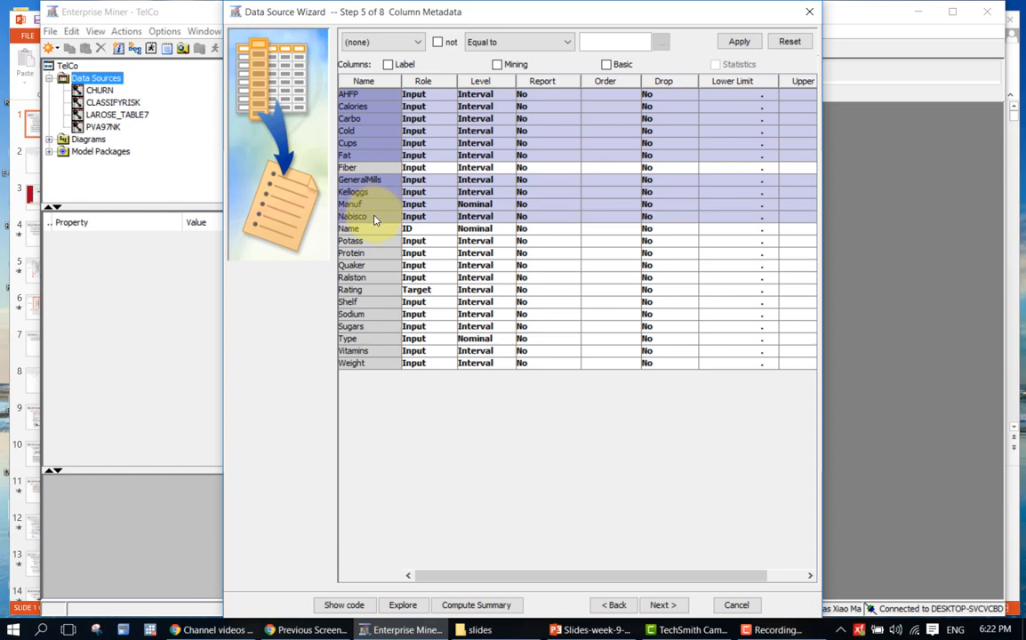
ctrl+click(375, 240)
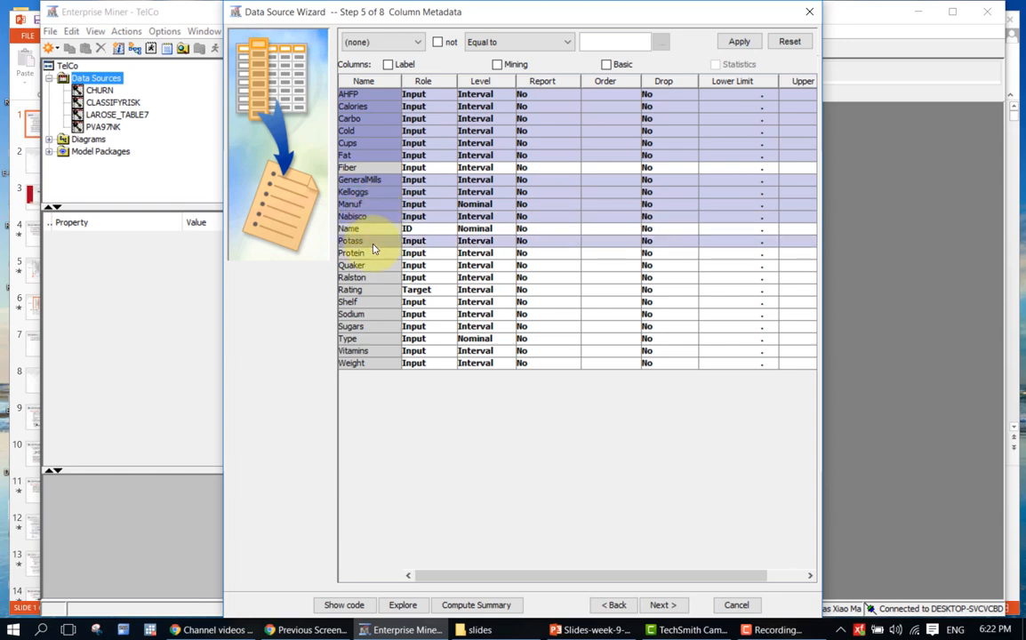
ctrl+click(374, 253)
ctrl+click(374, 265)
right_click(376, 283)
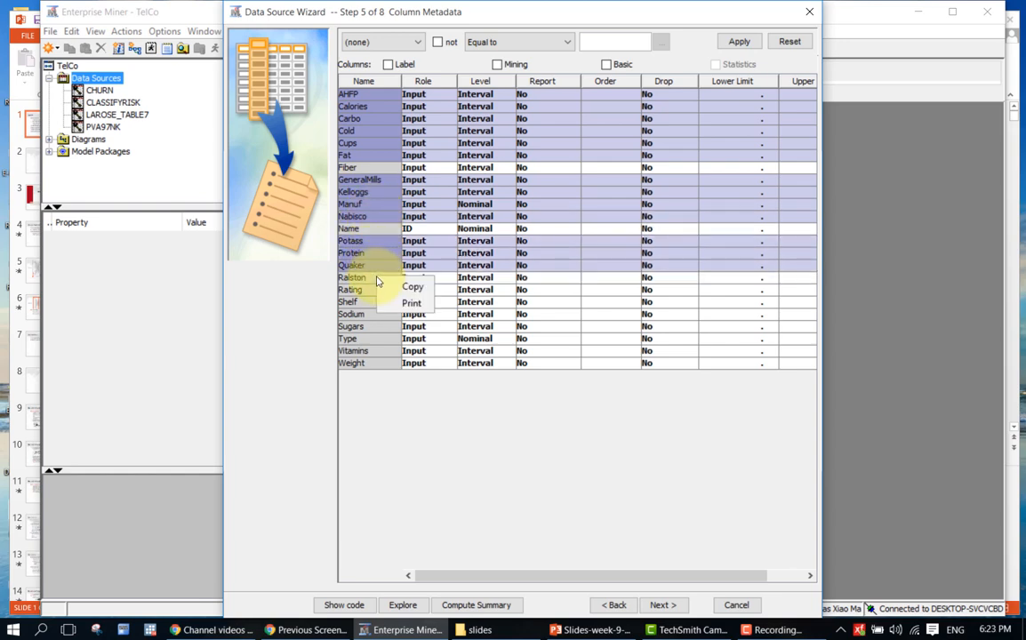
click(377, 283)
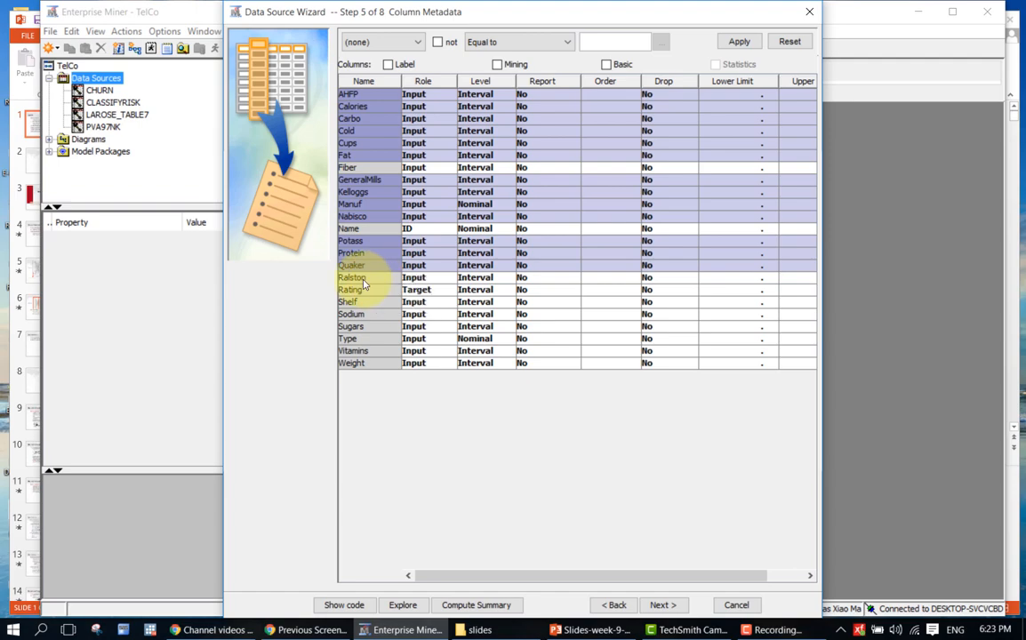
ctrl+click(376, 278)
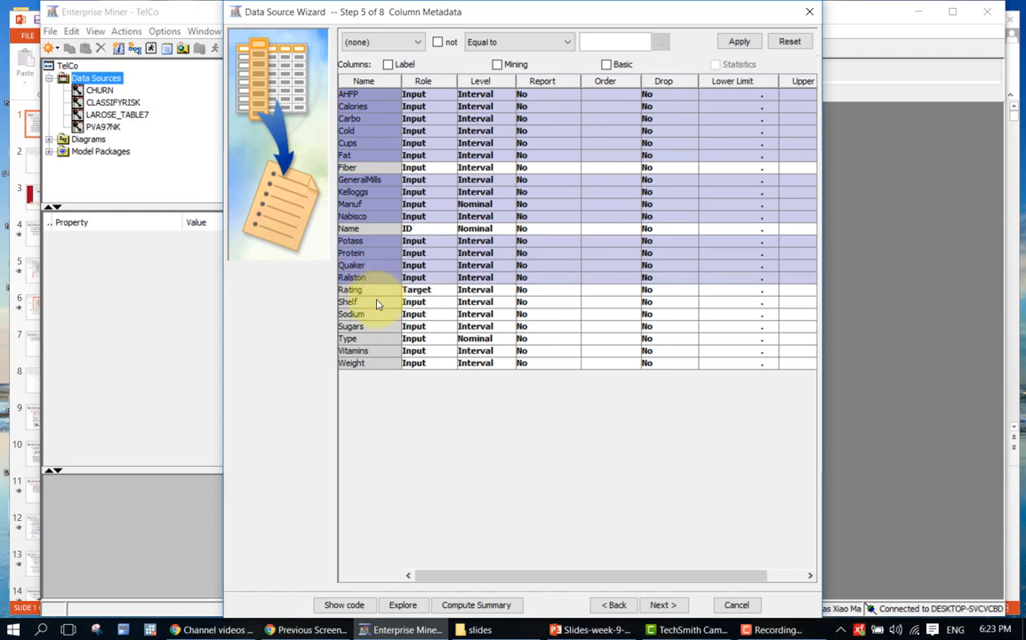
ctrl+click(375, 302)
ctrl+click(376, 314)
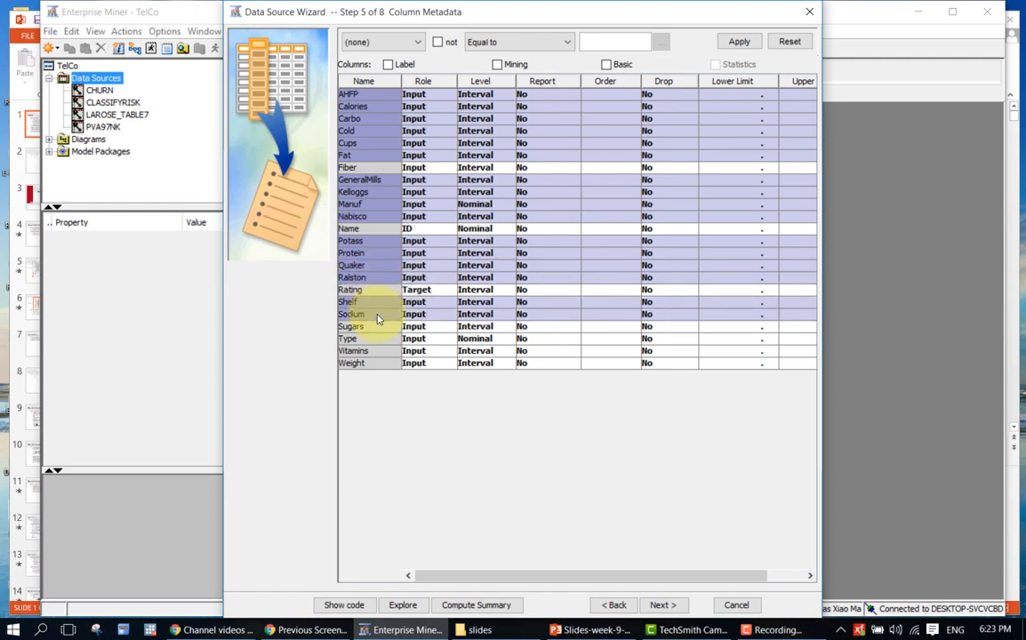
ctrl+click(376, 339)
ctrl+click(376, 351)
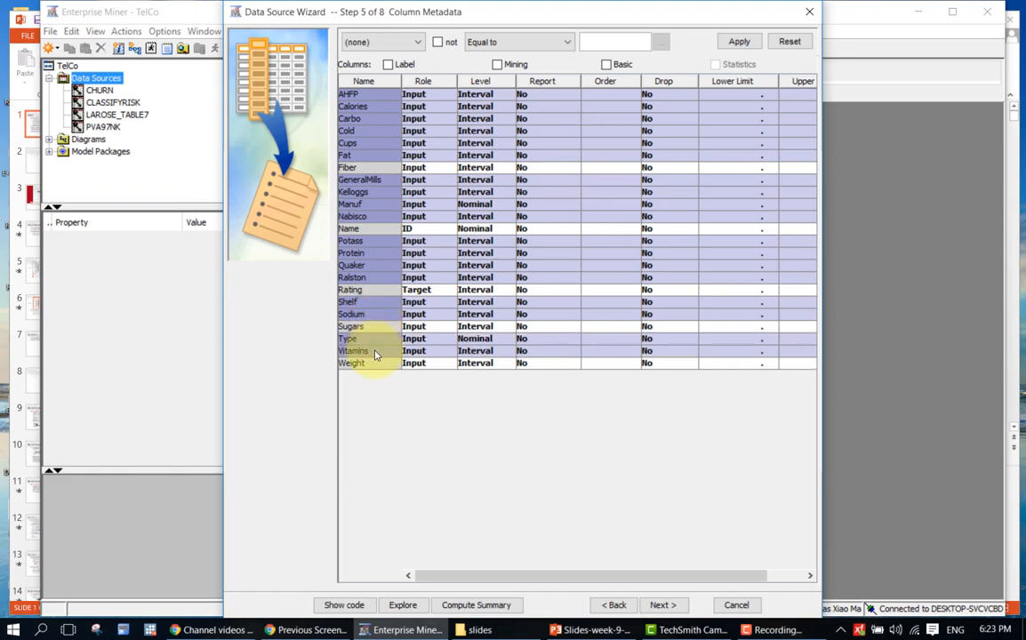
ctrl+click(376, 364)
click(450, 364)
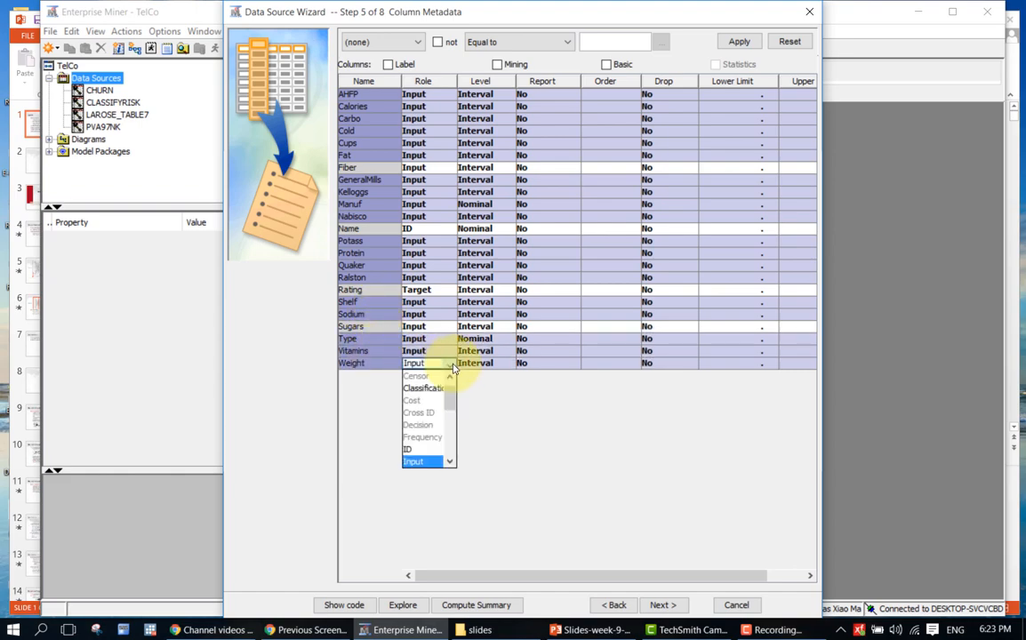
scroll(449, 445, down, 4)
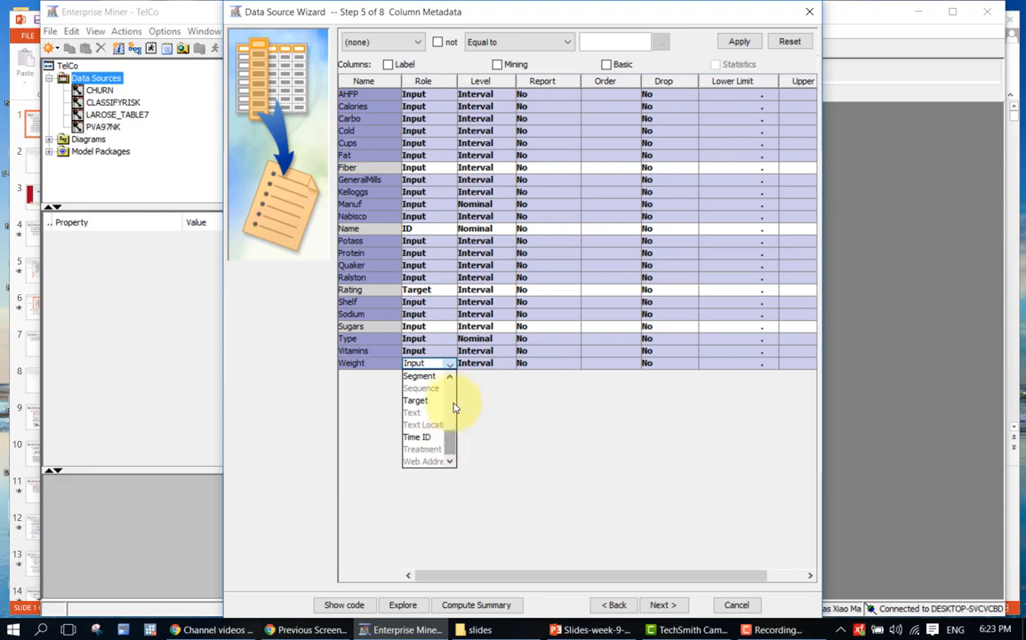
scroll(451, 387, up, 4)
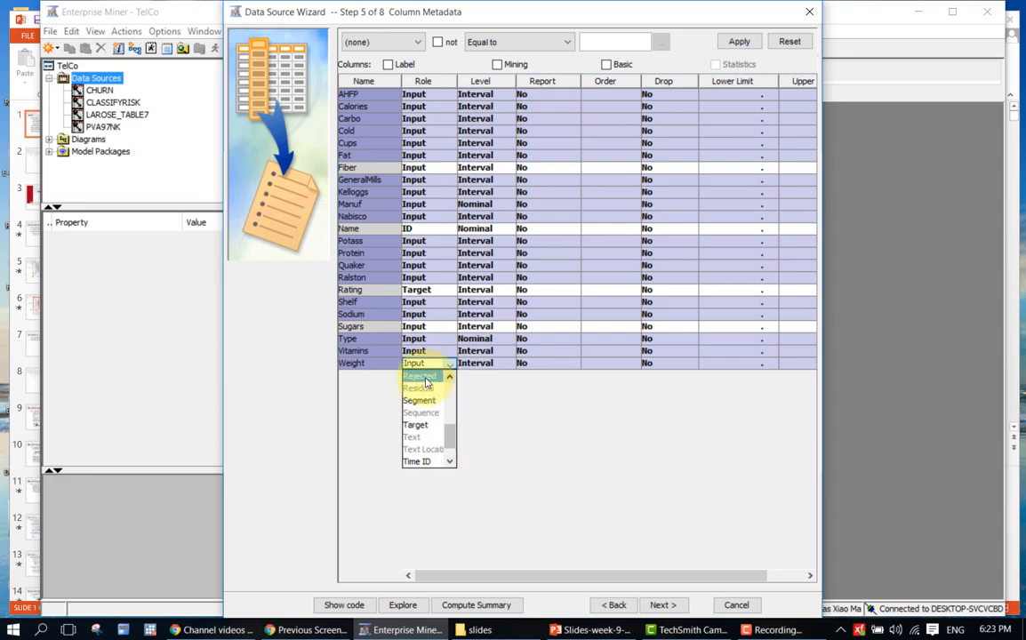
click(440, 377)
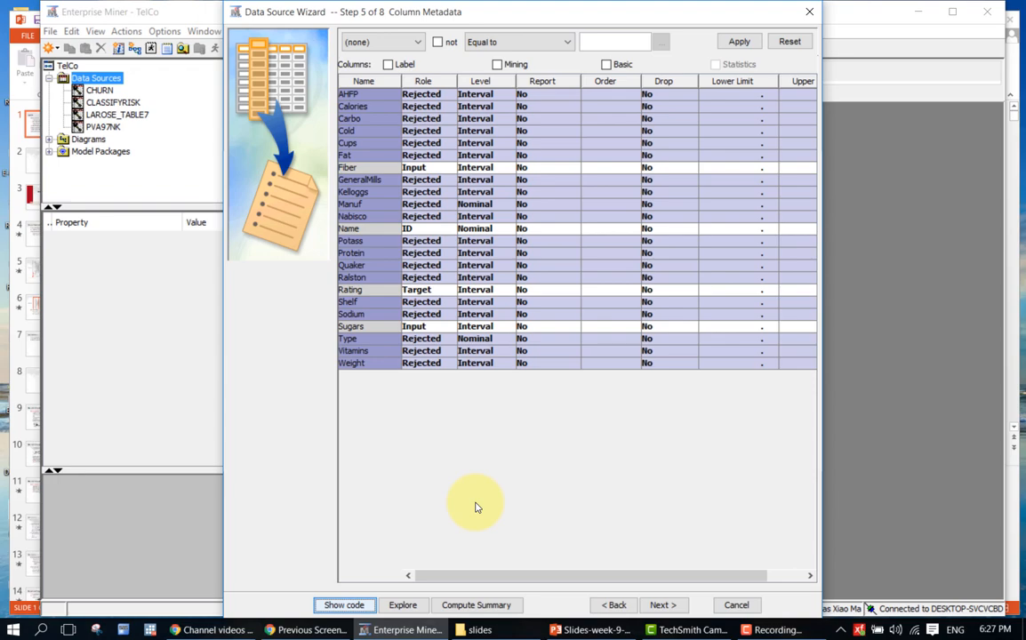
- Enlarge the display with Magnifier and sort the column metadata by role to review the assignments
key(super)
text(m)
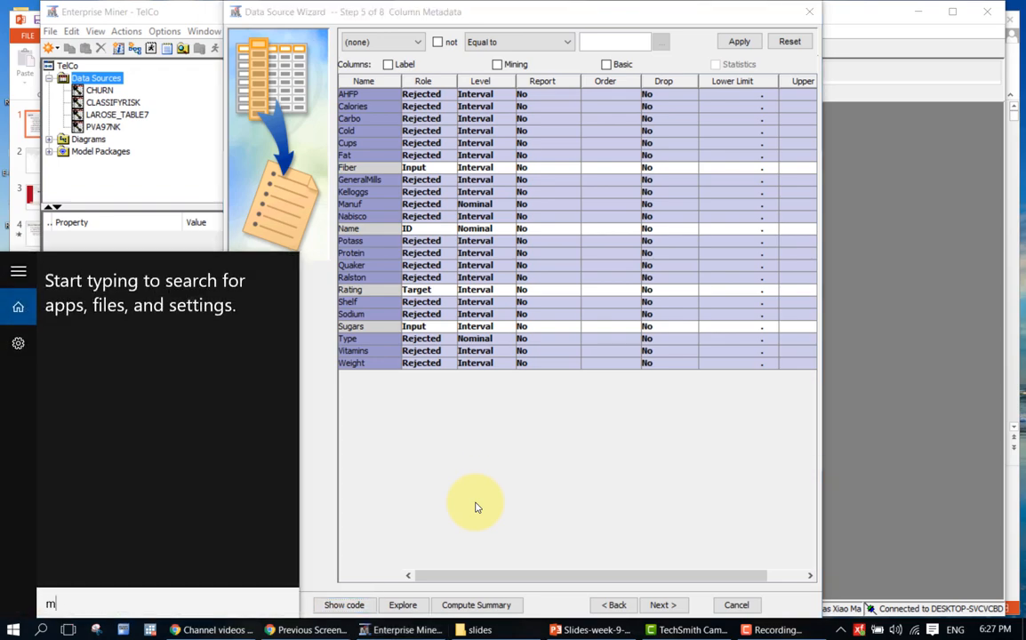
text(agni)
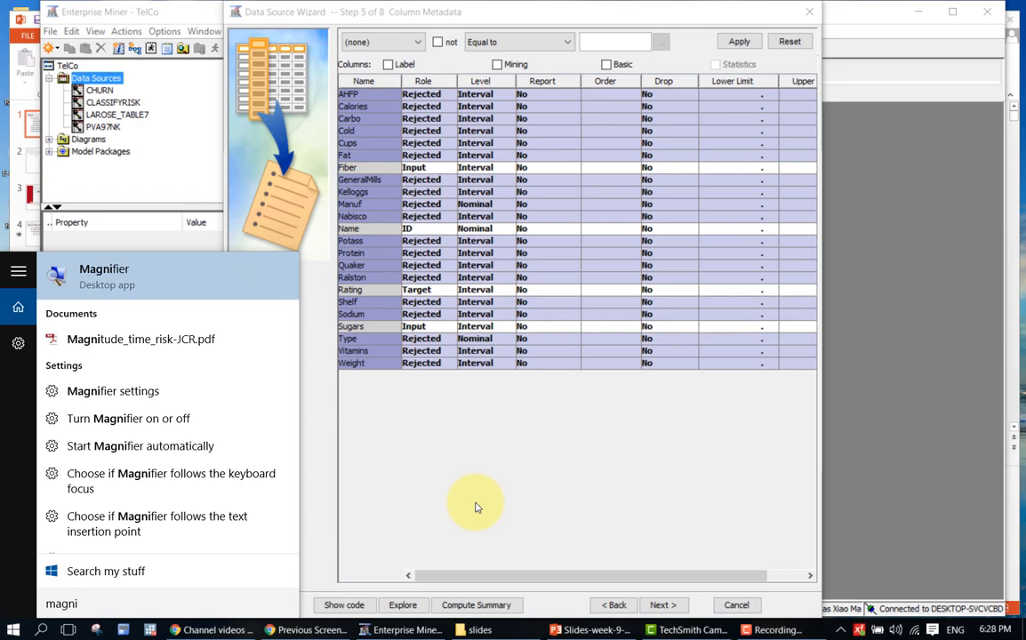
key(Return)
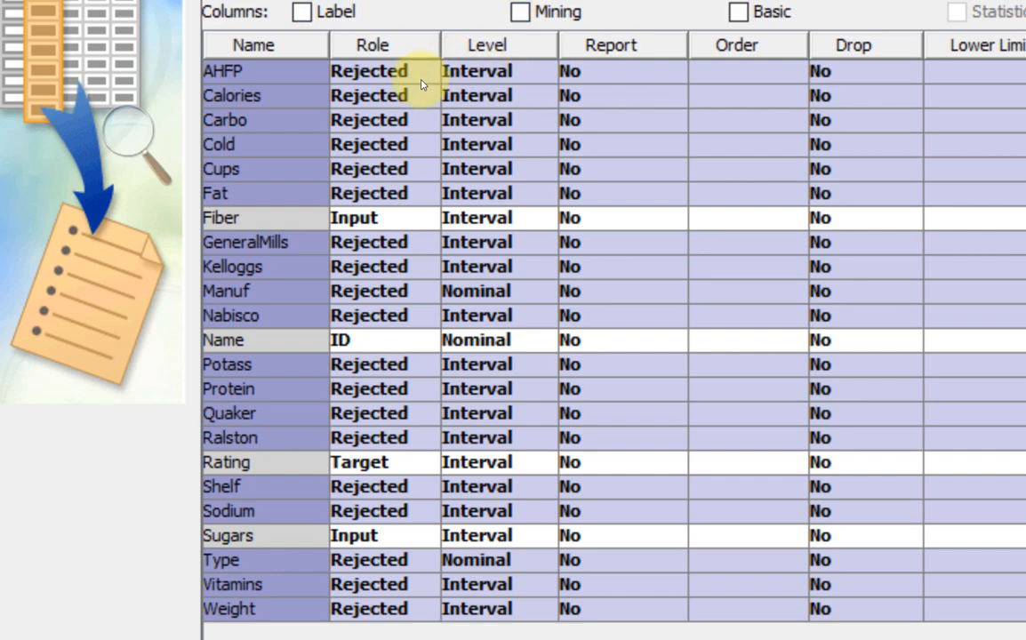
click(422, 45)
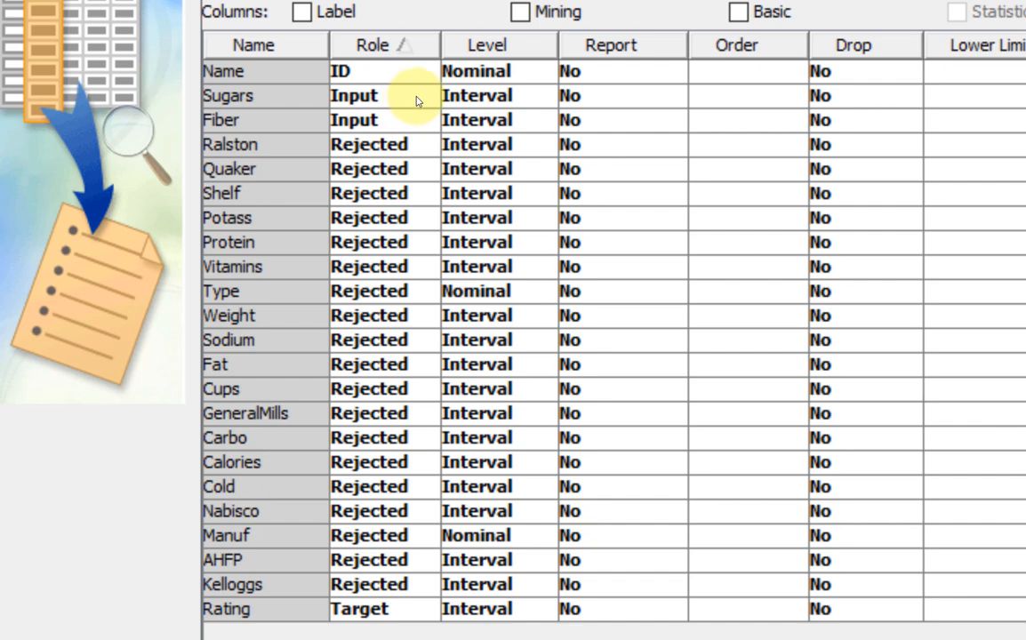
key(Escape)
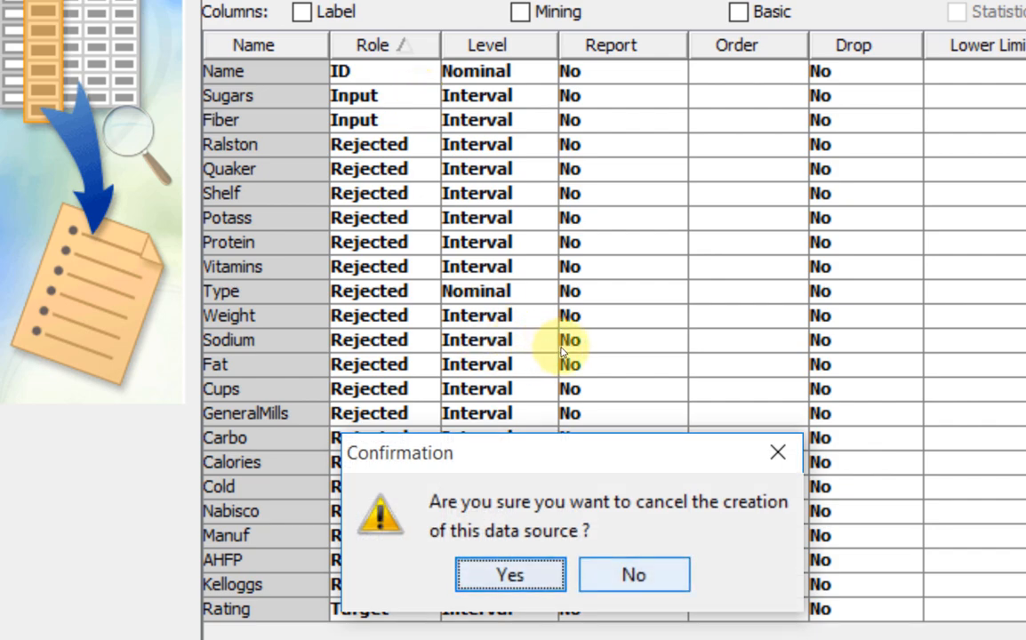
key(Tab)
key(Return)
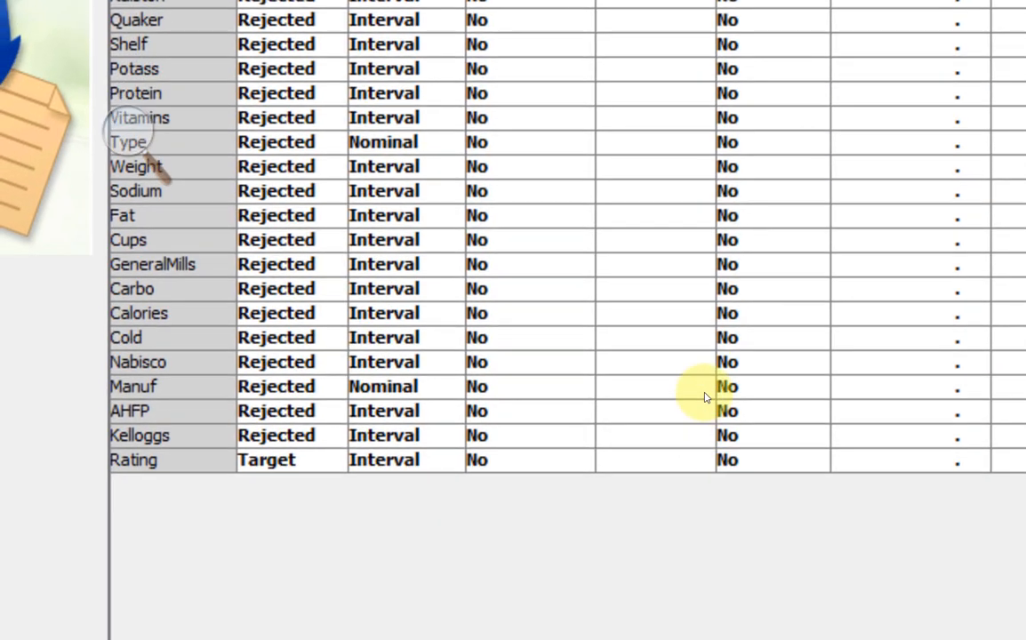
- Finish the data source without a sample data set, keeping the name CEREALS and the role Raw
click(352, 204)
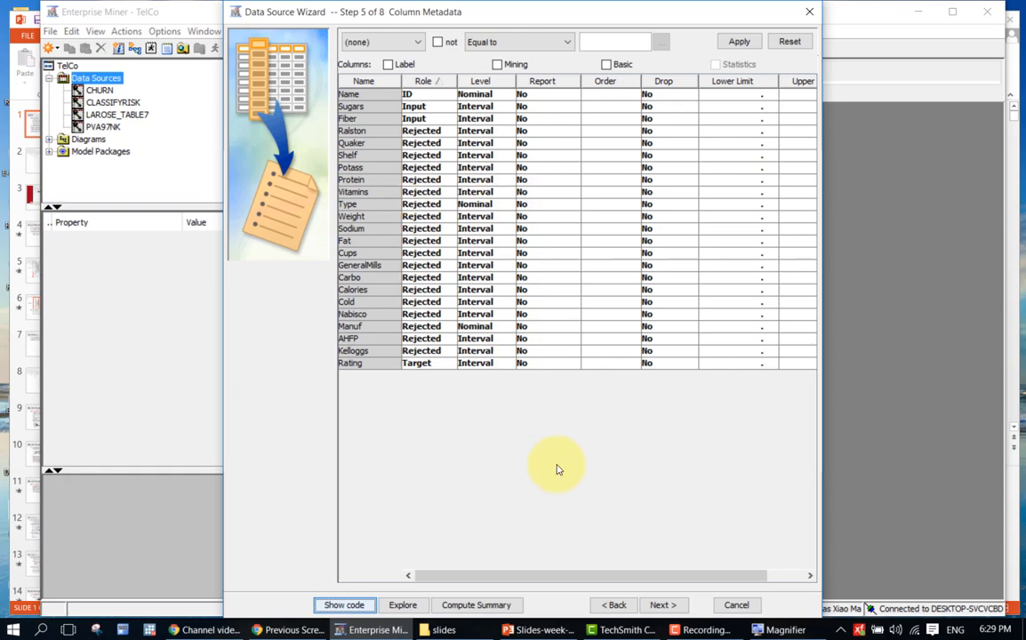
click(644, 605)
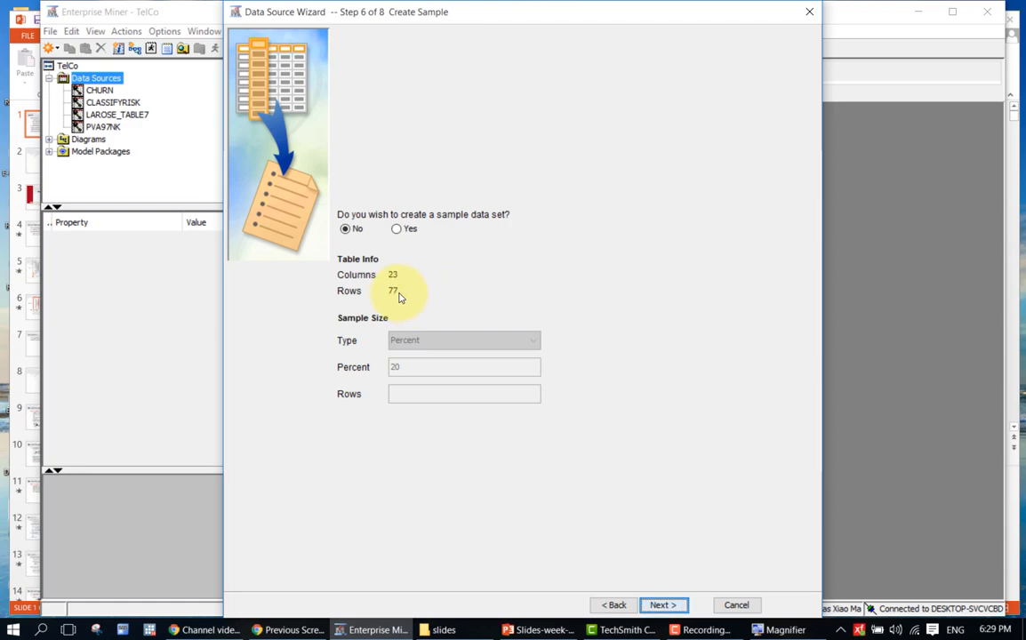
click(655, 609)
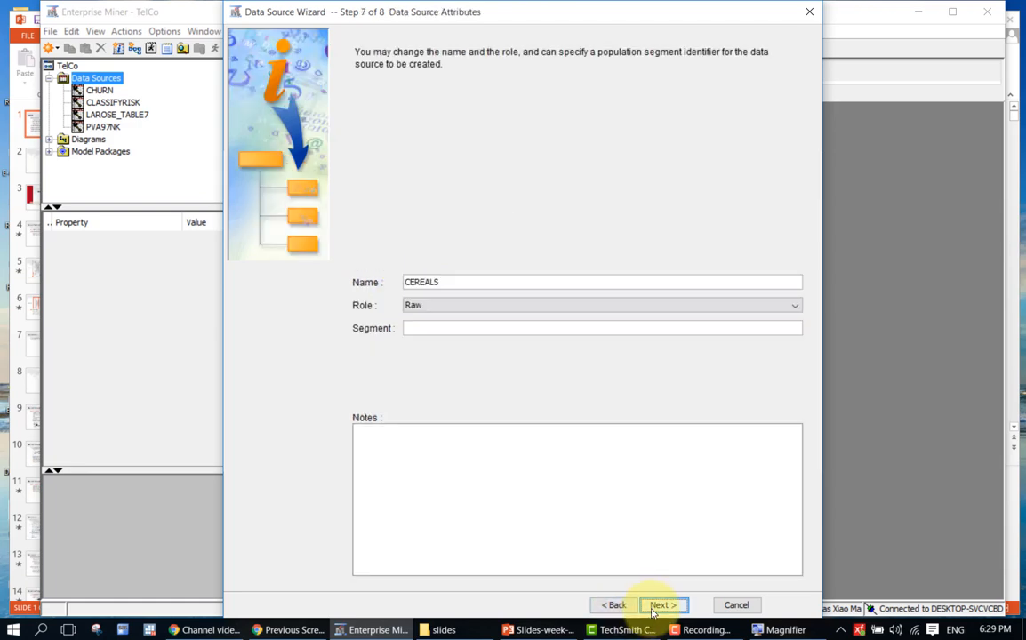
click(662, 605)
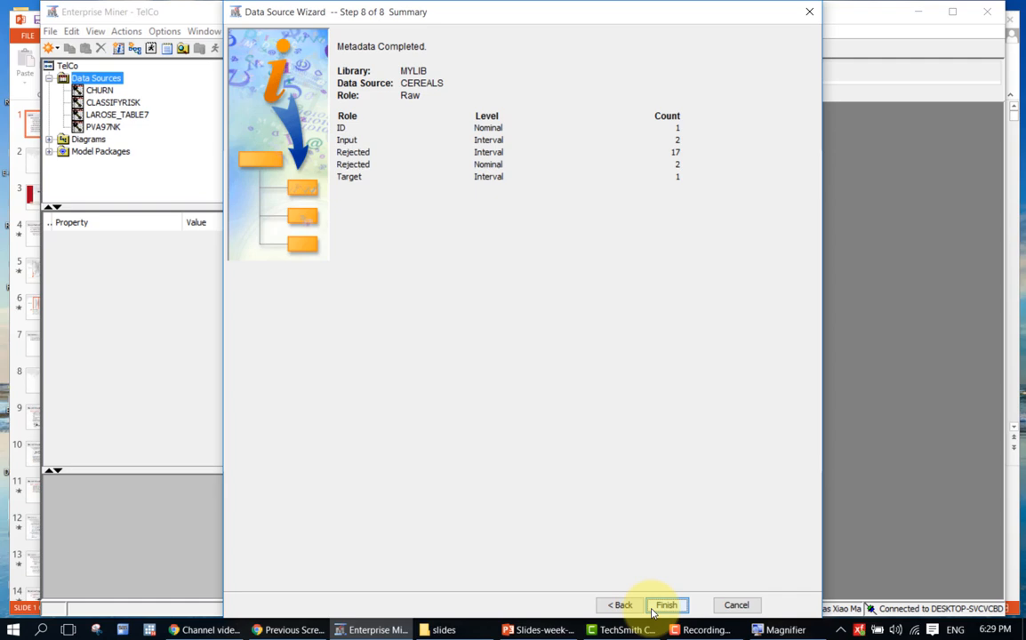
click(667, 606)
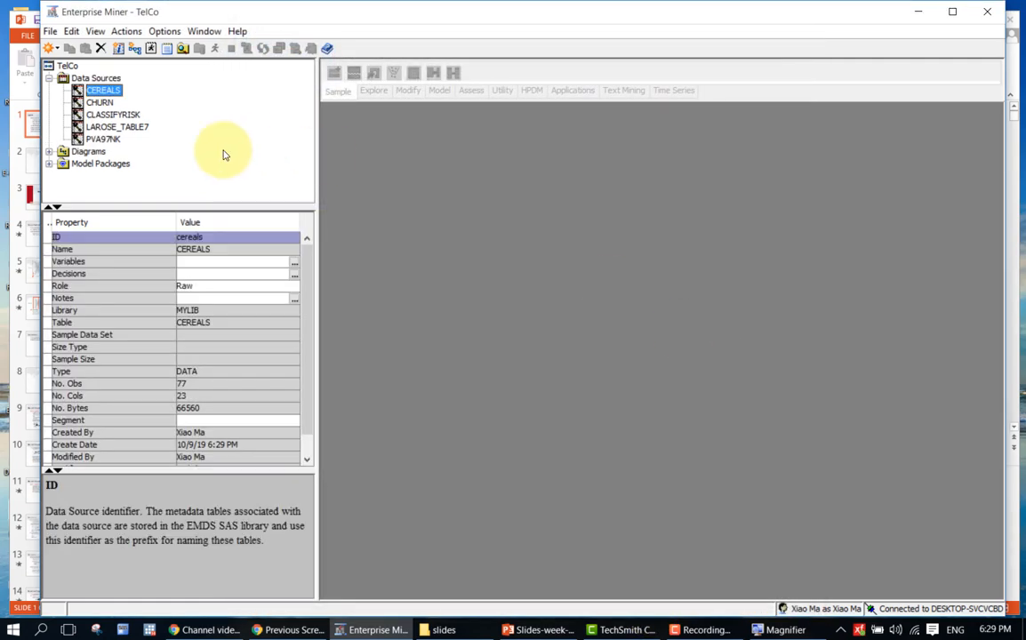
- Create a new diagram named Cereal
right_click(89, 152)
click(133, 163)
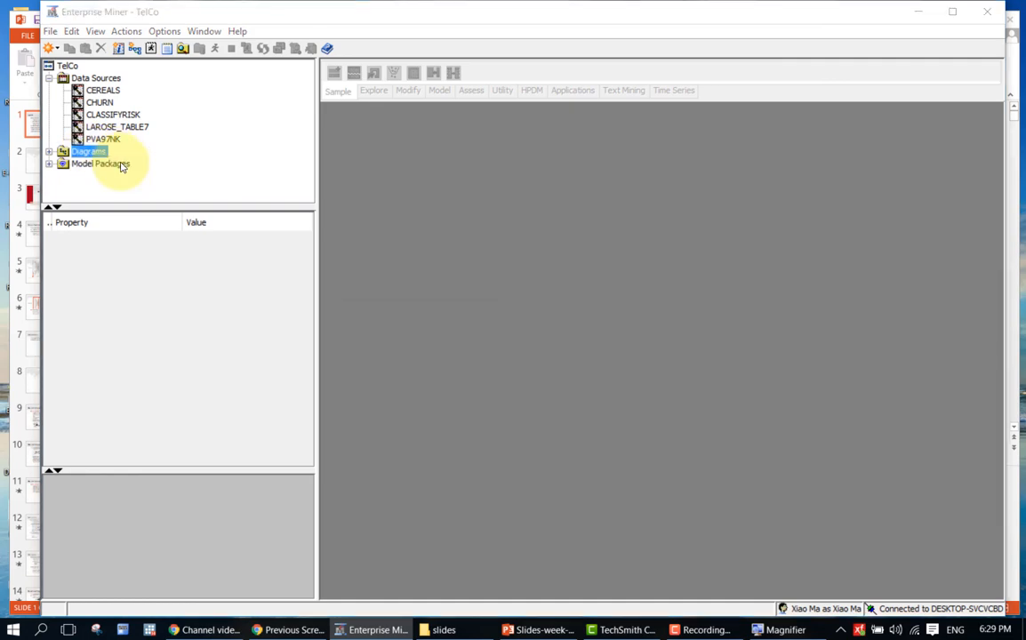
text(Cereal)
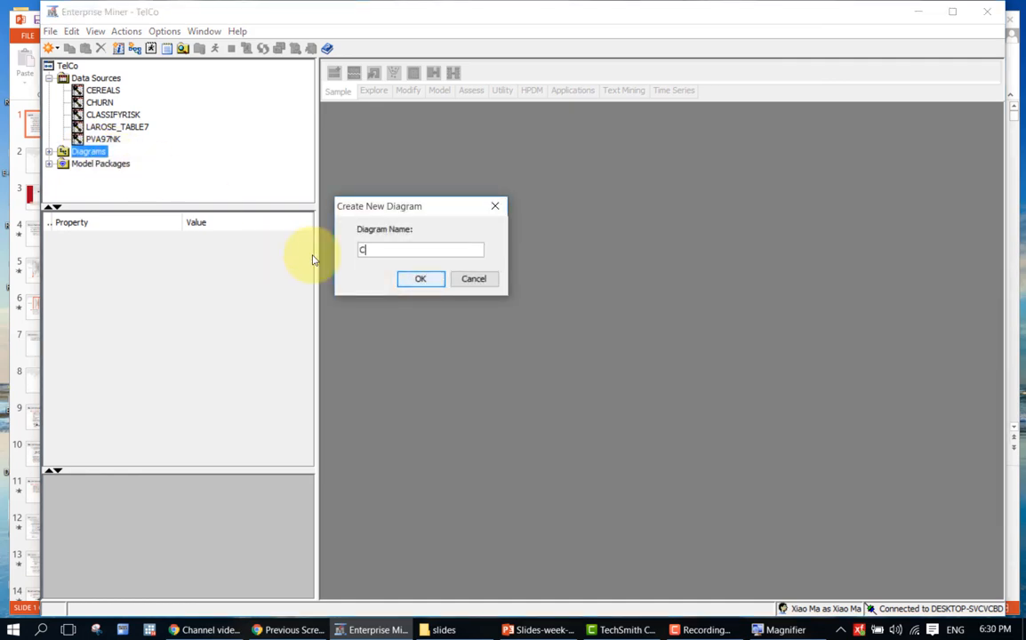
click(420, 279)
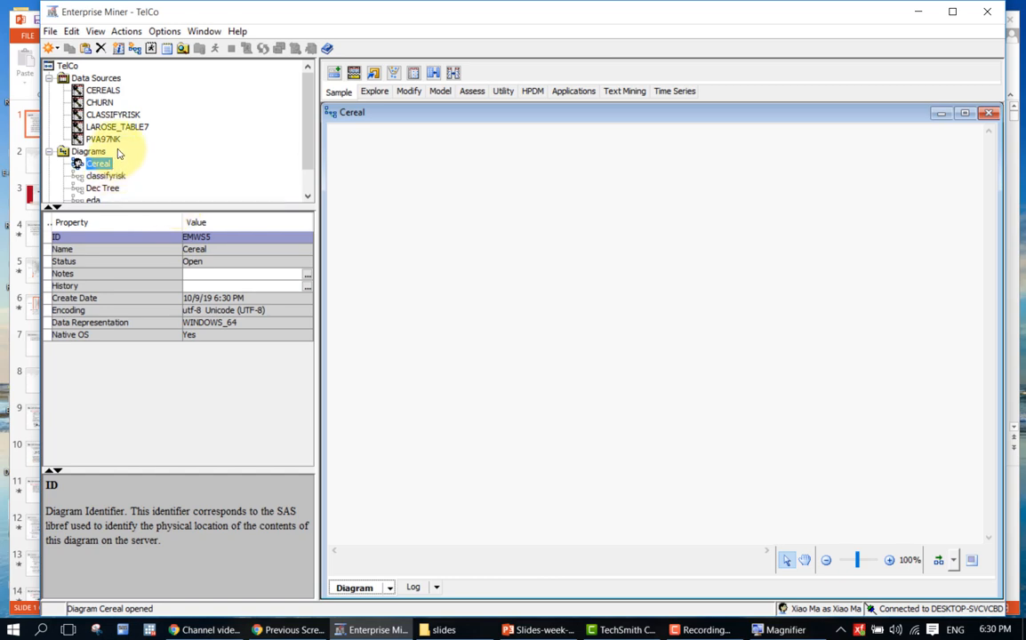
- Add the CEREALS data source to the Cereal diagram as a node near the upper-left corner of the canvas
drag(102, 92, 391, 167)
click(419, 193)
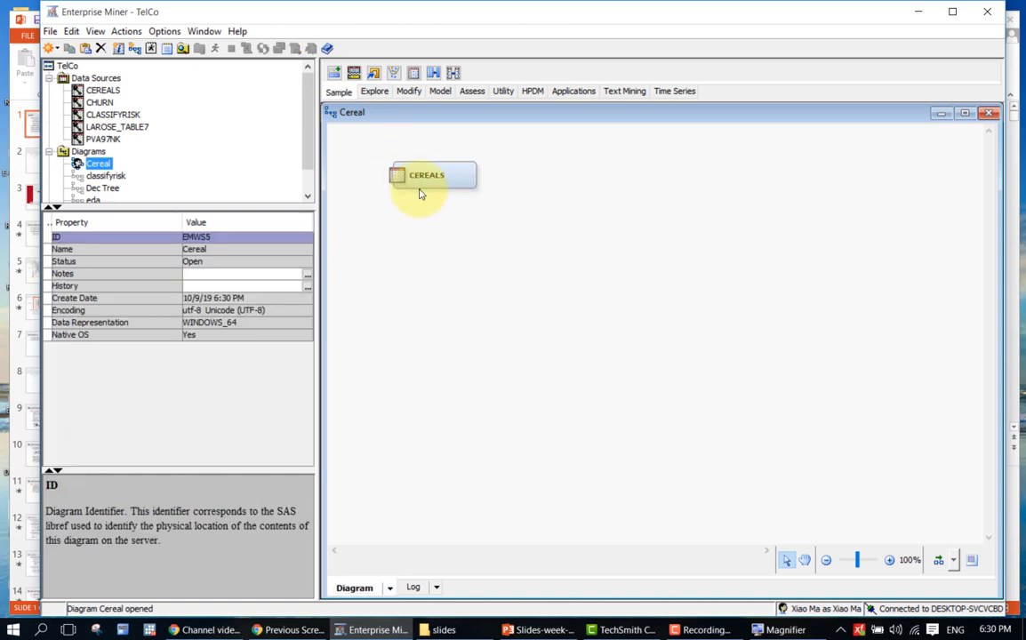
click(414, 185)
drag(415, 182, 405, 182)
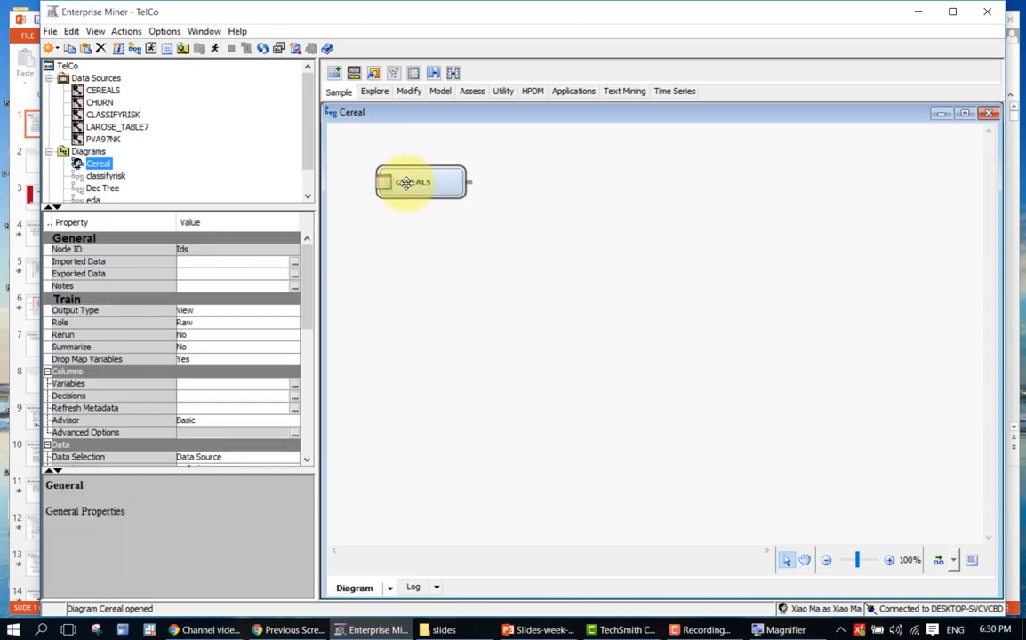
click(519, 207)
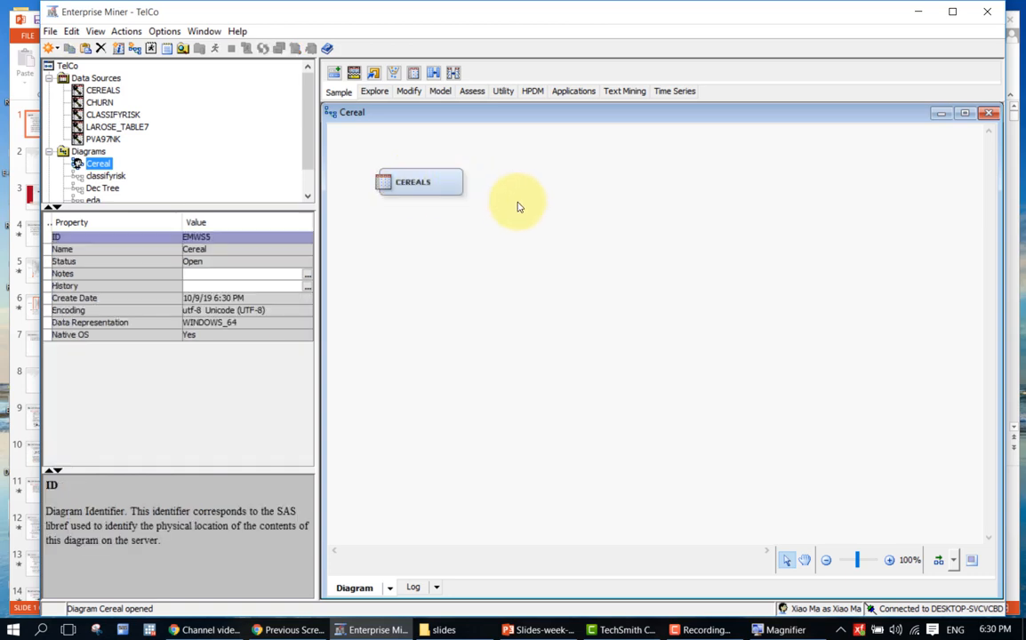
- Add a StatExplore node connected after the CEREALS node and set its chi-square Interval Variables option to Yes
click(369, 93)
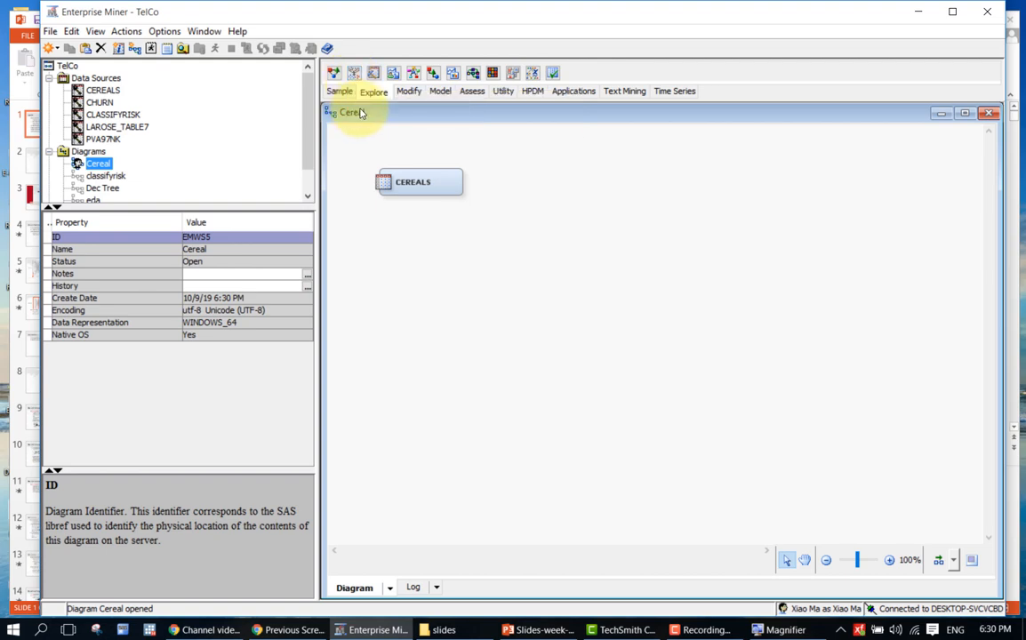
mouse_move(516, 72)
mouse_down()
mouse_move(516, 178)
mouse_move(470, 174)
mouse_move(525, 178)
mouse_up()
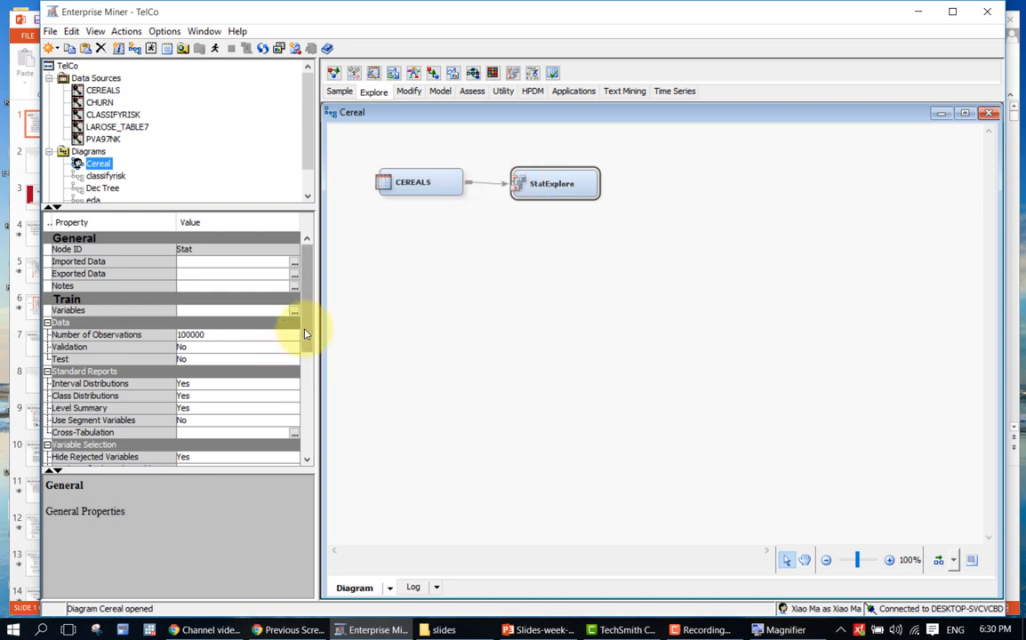
scroll(308, 341, down, 1)
drag(308, 341, 314, 394)
click(230, 394)
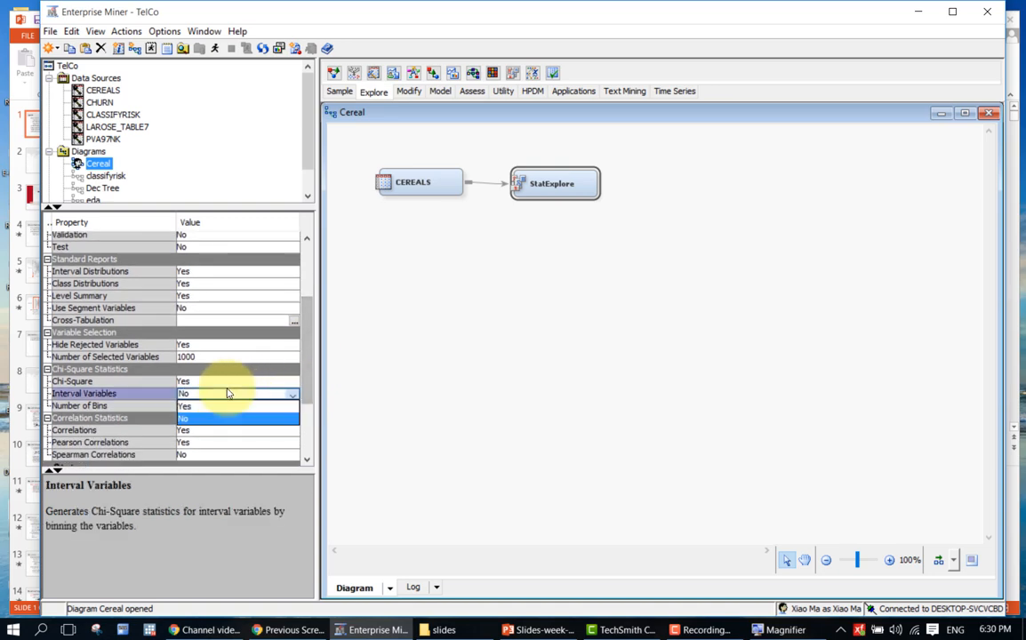
click(218, 407)
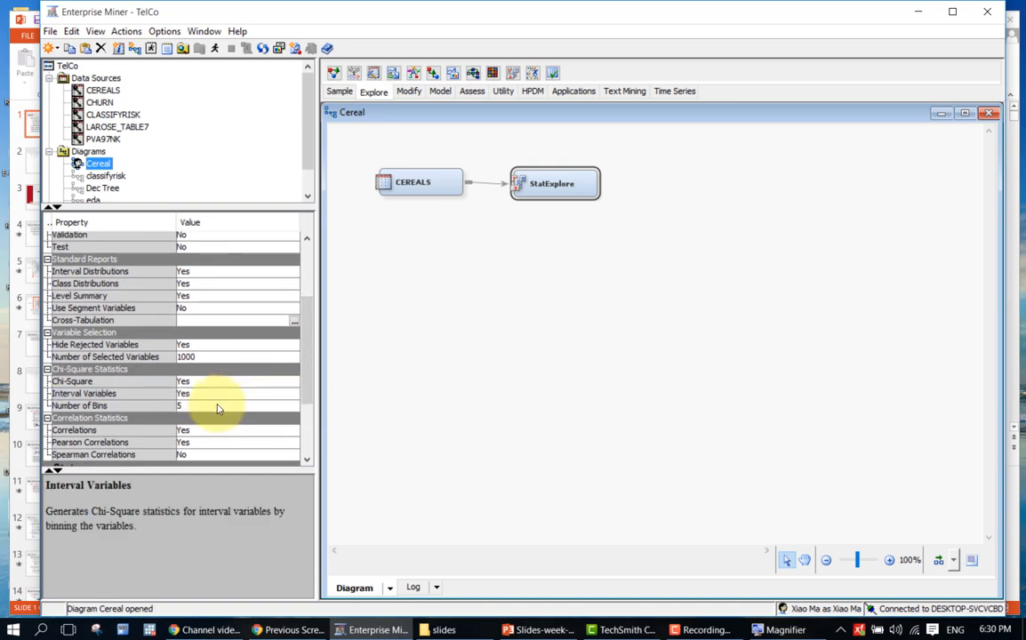
click(309, 421)
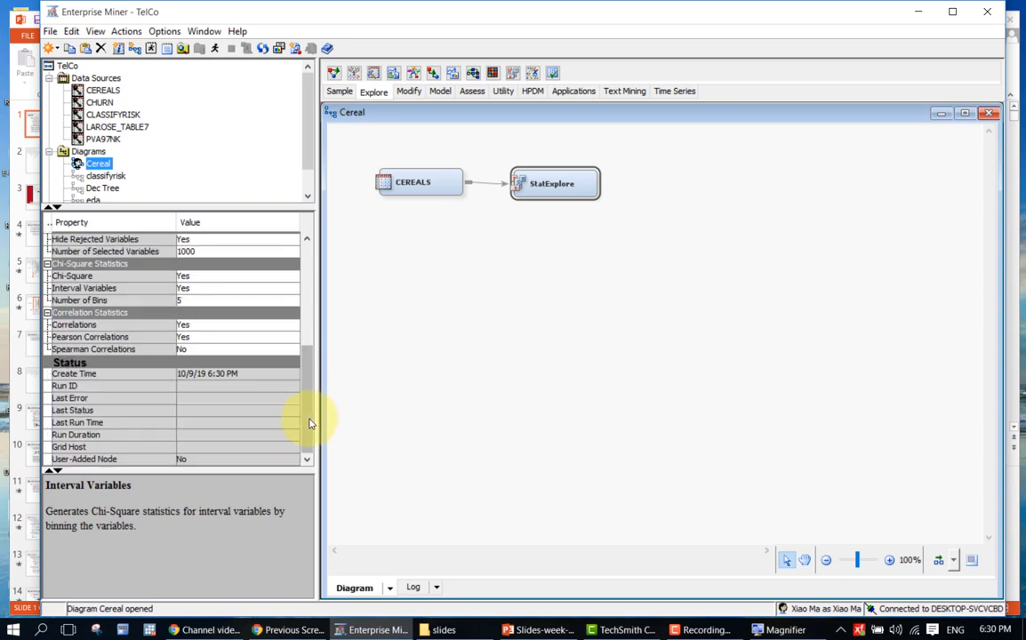
scroll(310, 412, up, 2)
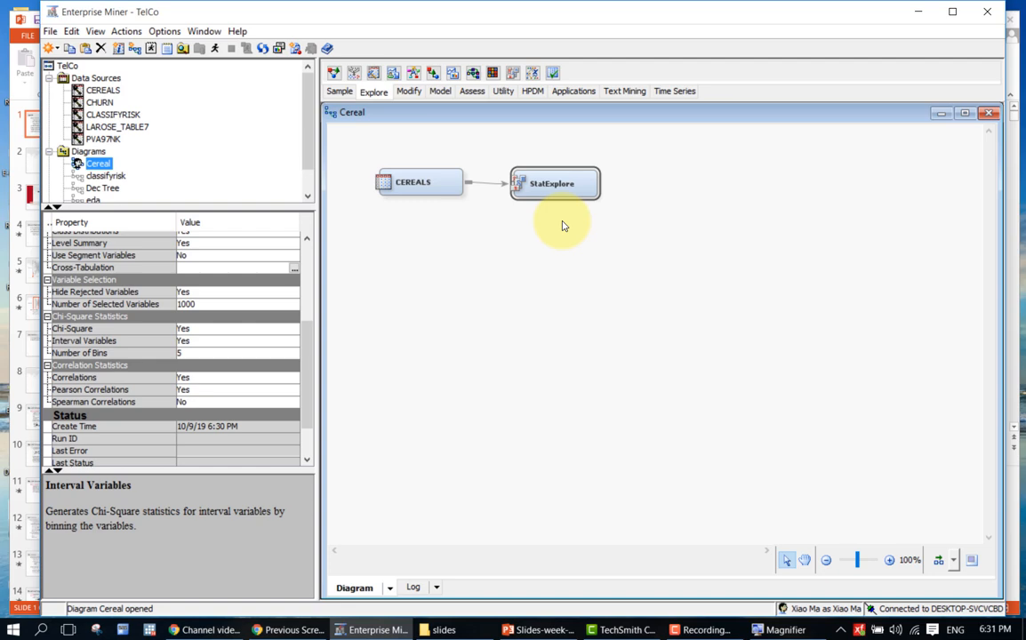
click(474, 154)
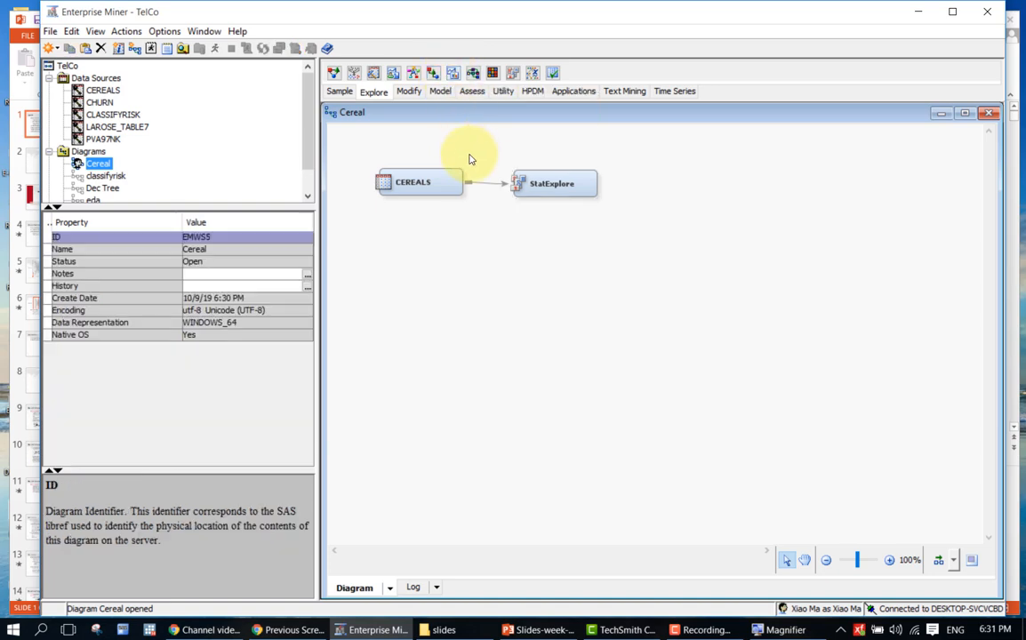
click(540, 191)
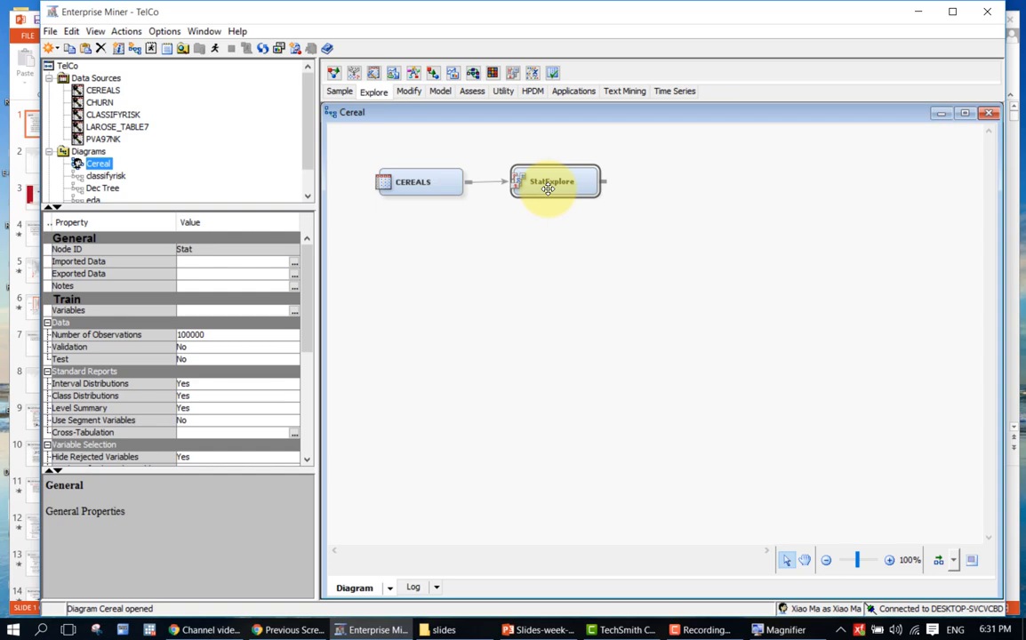
click(522, 238)
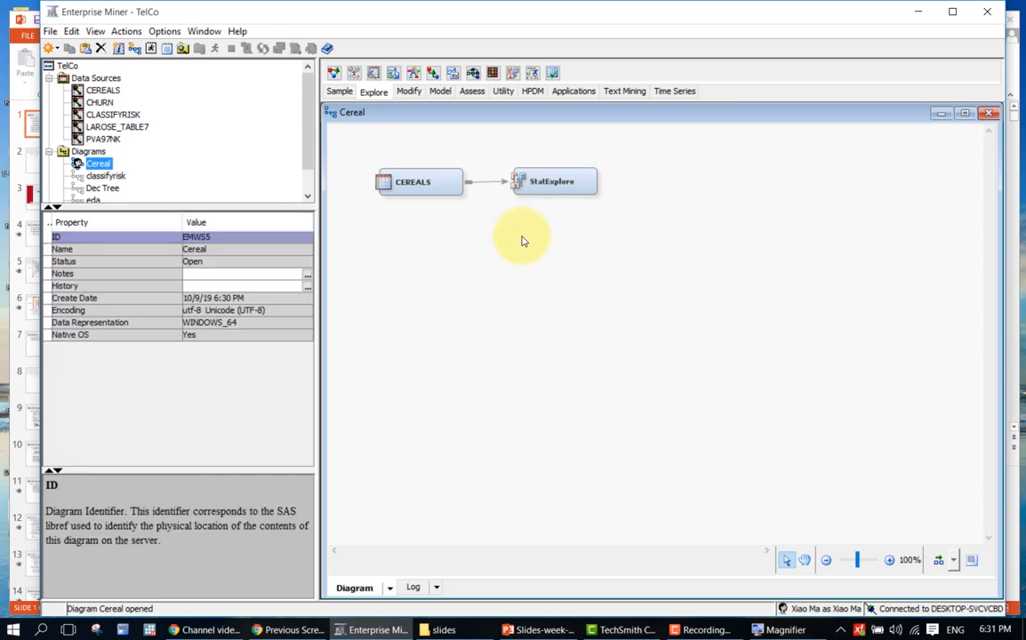
click(558, 190)
click(635, 216)
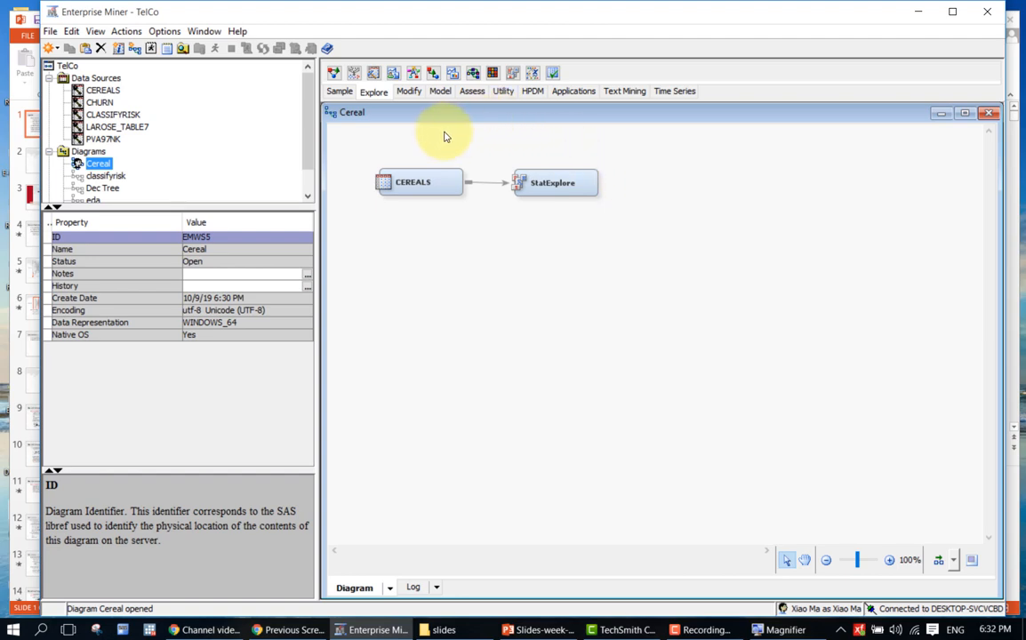
- Add an Impute node connected after StatExplore and set its Default Input Method for interval variables to Median
click(411, 93)
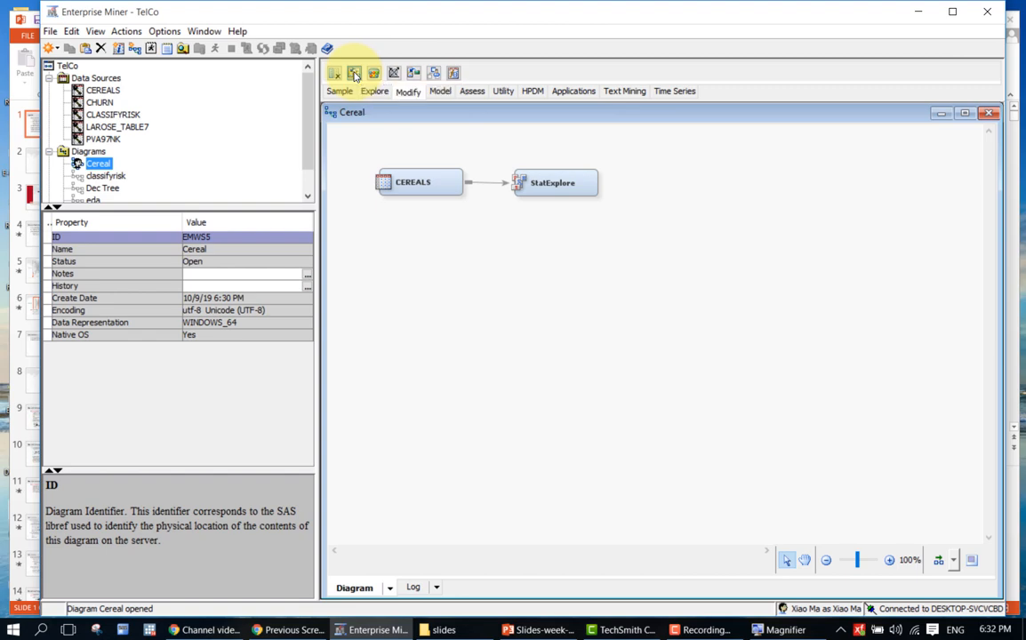
mouse_move(354, 72)
mouse_down()
mouse_move(569, 166)
mouse_move(676, 178)
mouse_move(671, 187)
mouse_up()
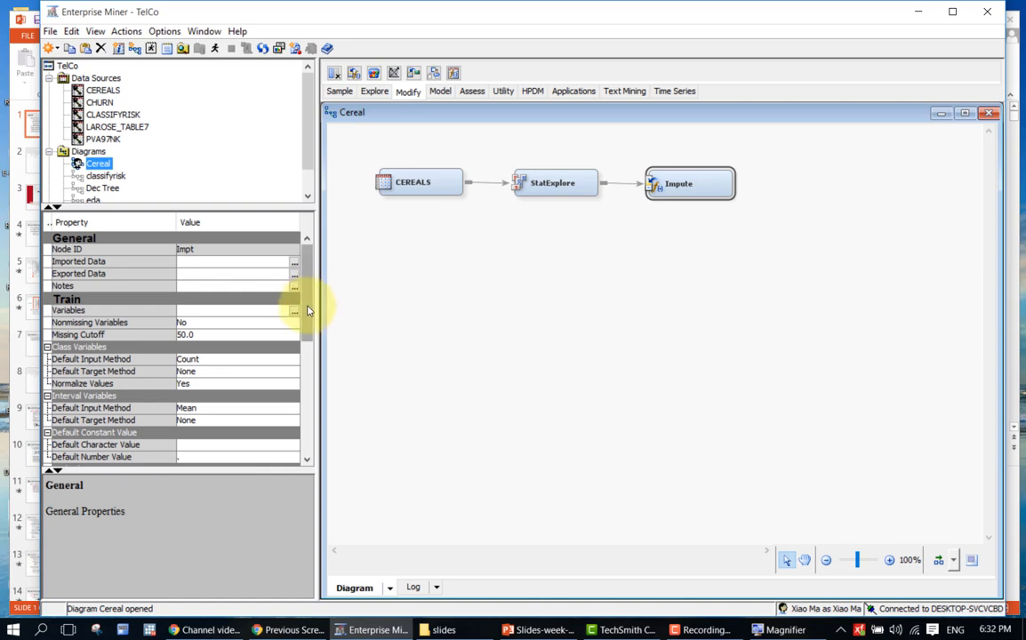
scroll(308, 312, down, 3)
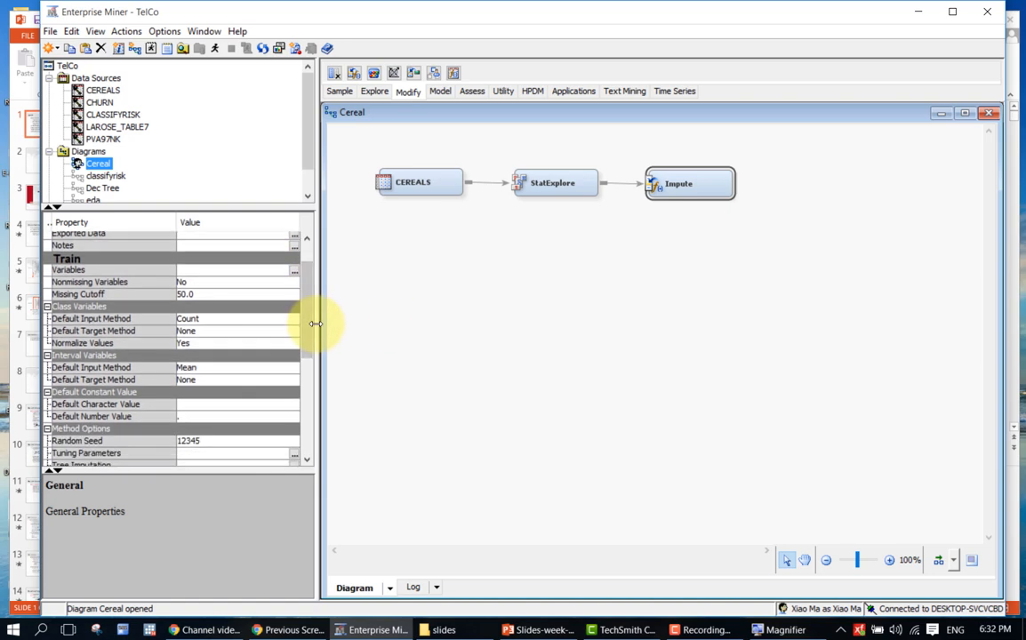
scroll(307, 331, down, 1)
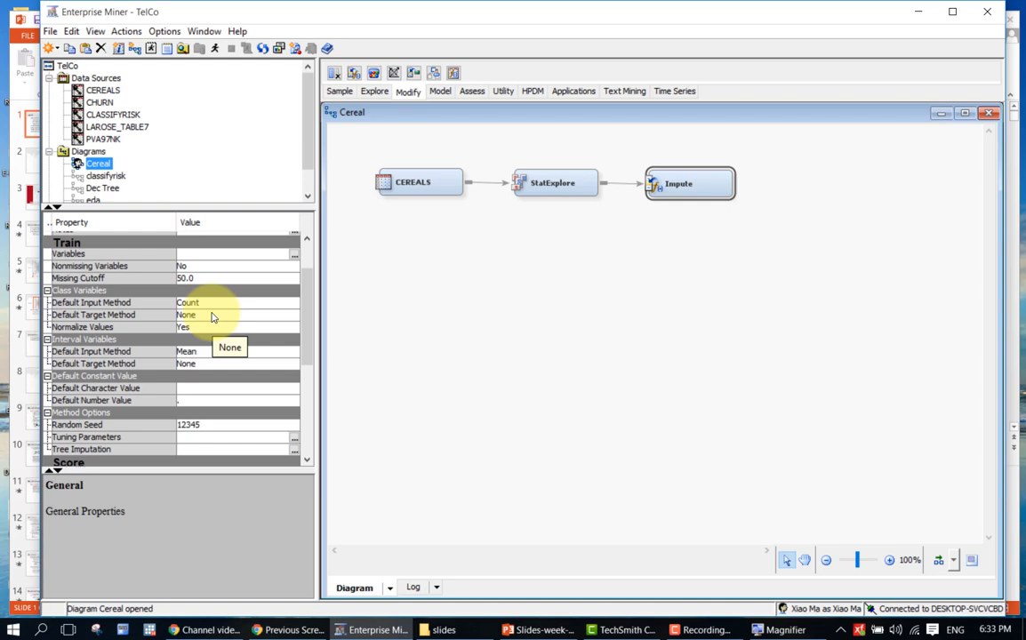
click(227, 358)
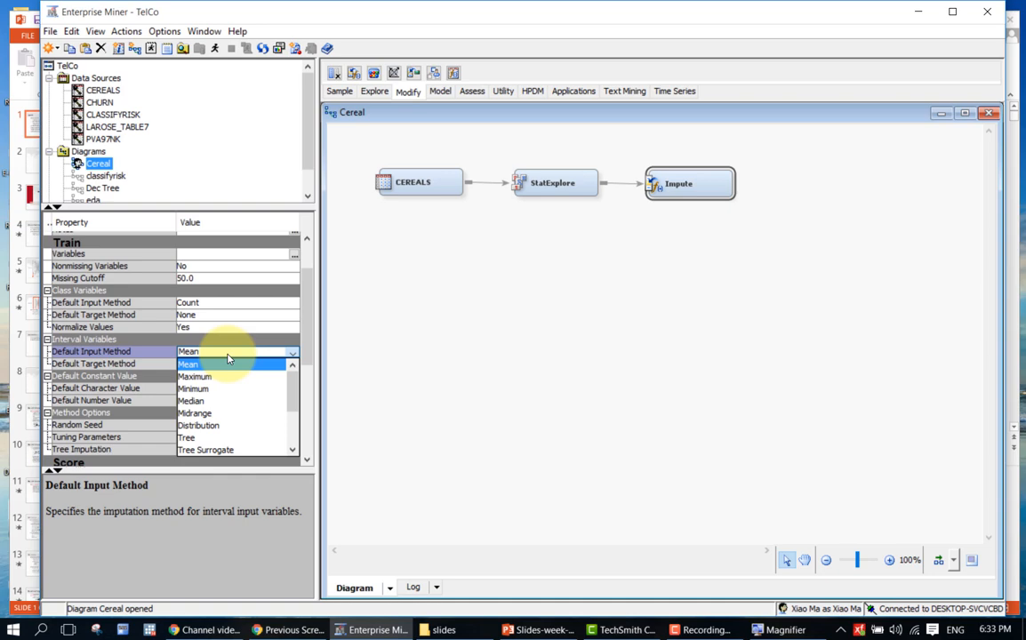
click(223, 401)
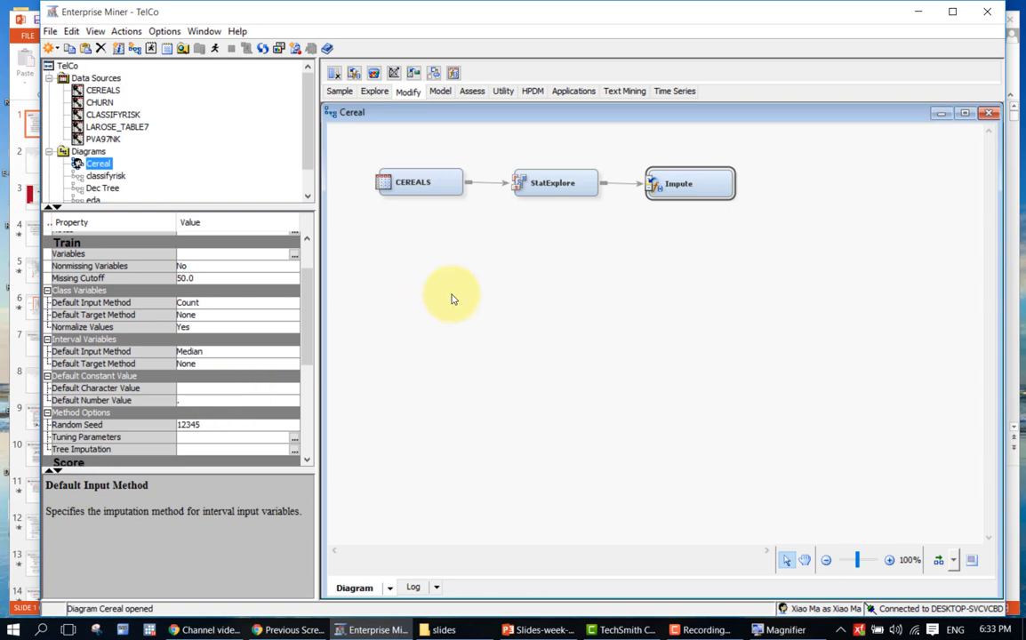
- Run the Cereal diagram path through the Impute node and arrange the nodes in an evenly spaced row
right_click(702, 183)
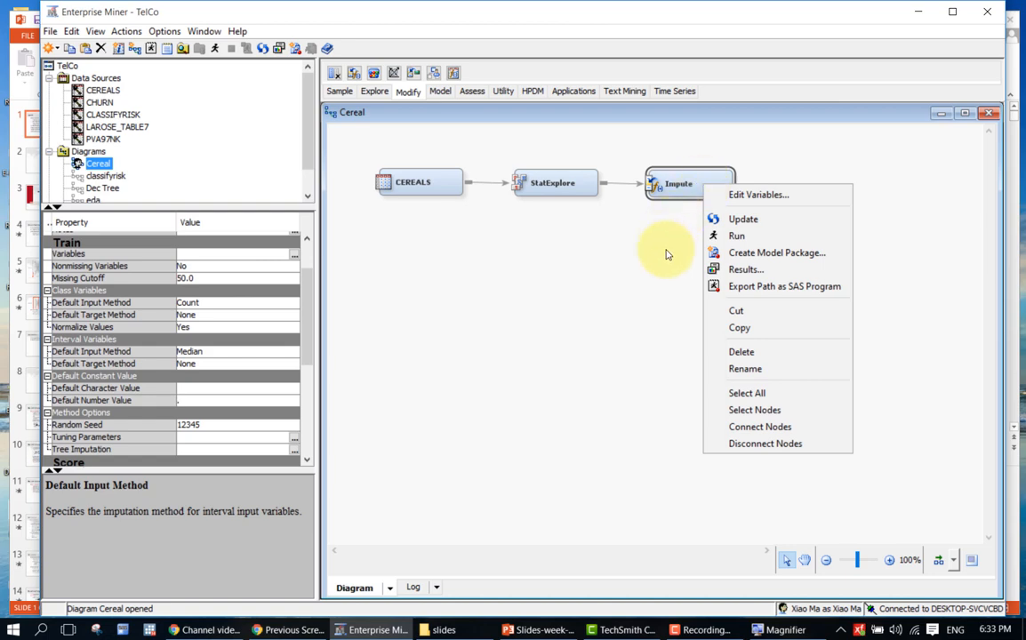
click(711, 238)
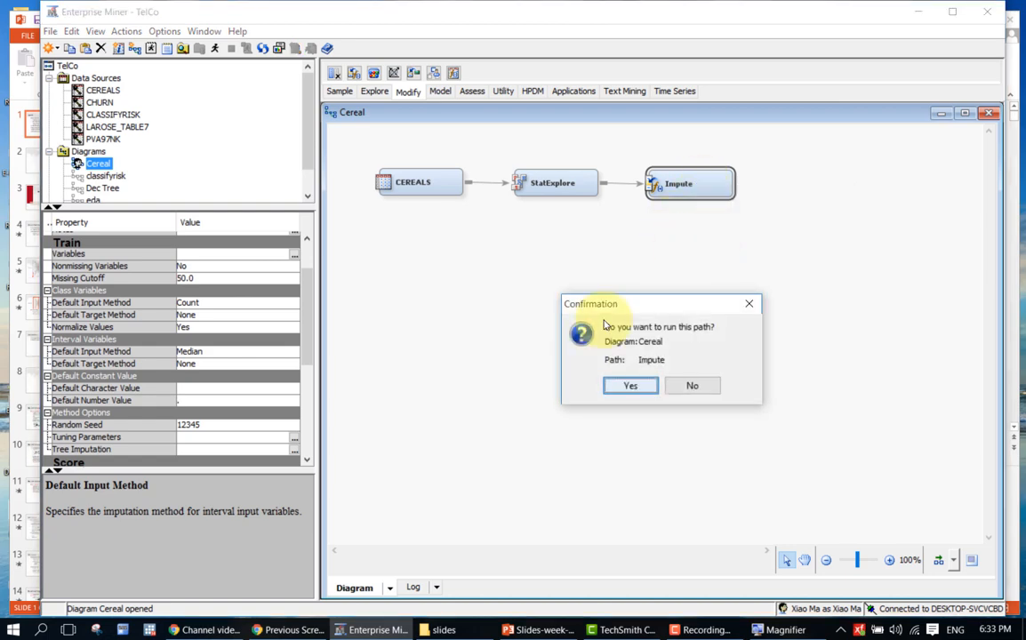
click(623, 386)
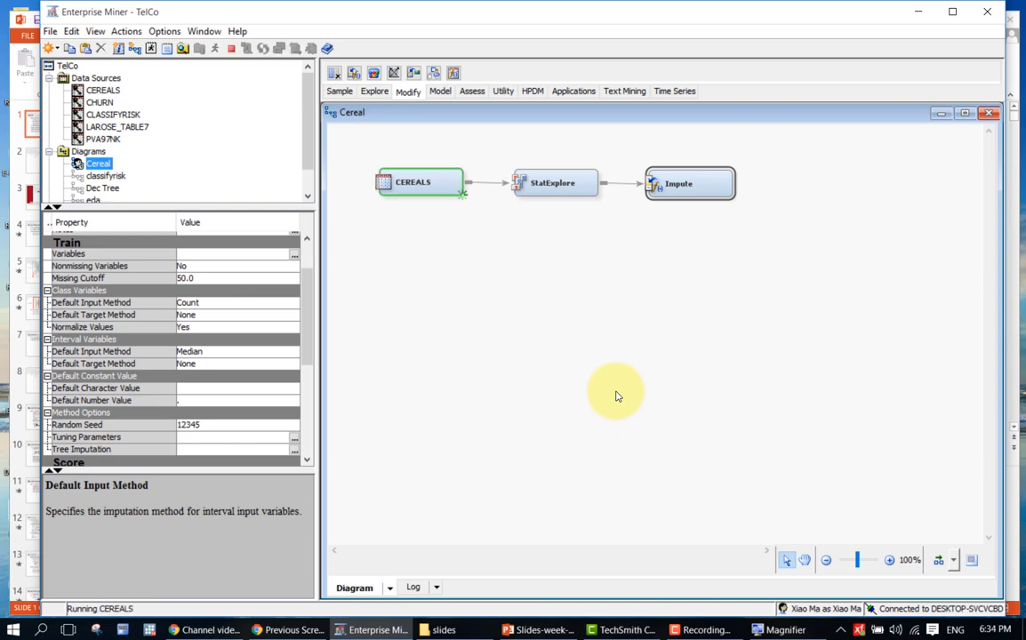
click(939, 560)
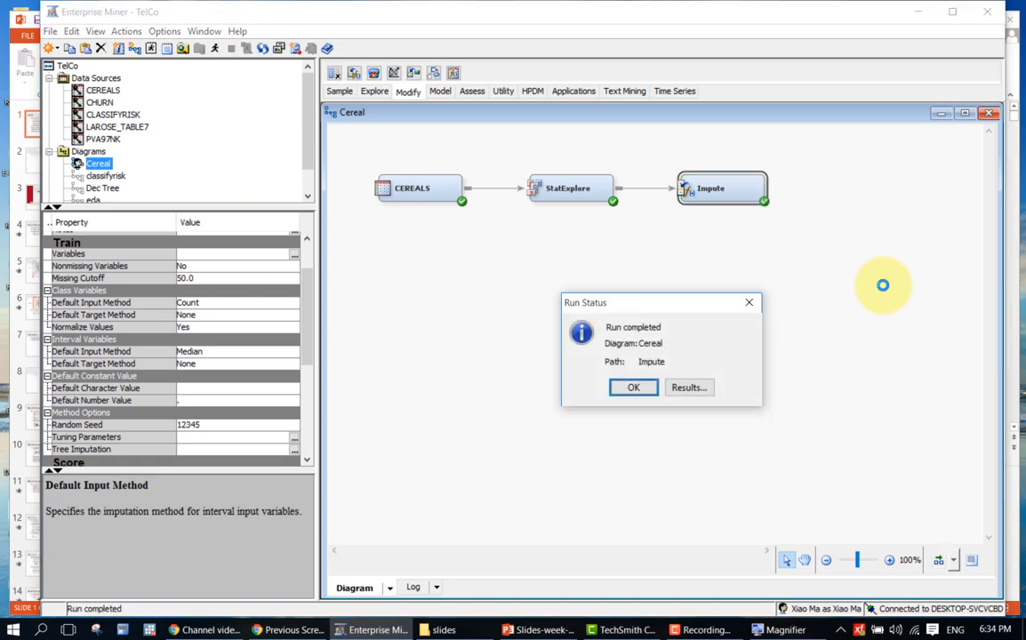
- Review the Impute node's results, checking the imputation summary for Sugars and the missing-value distribution in the output, and close them
click(693, 391)
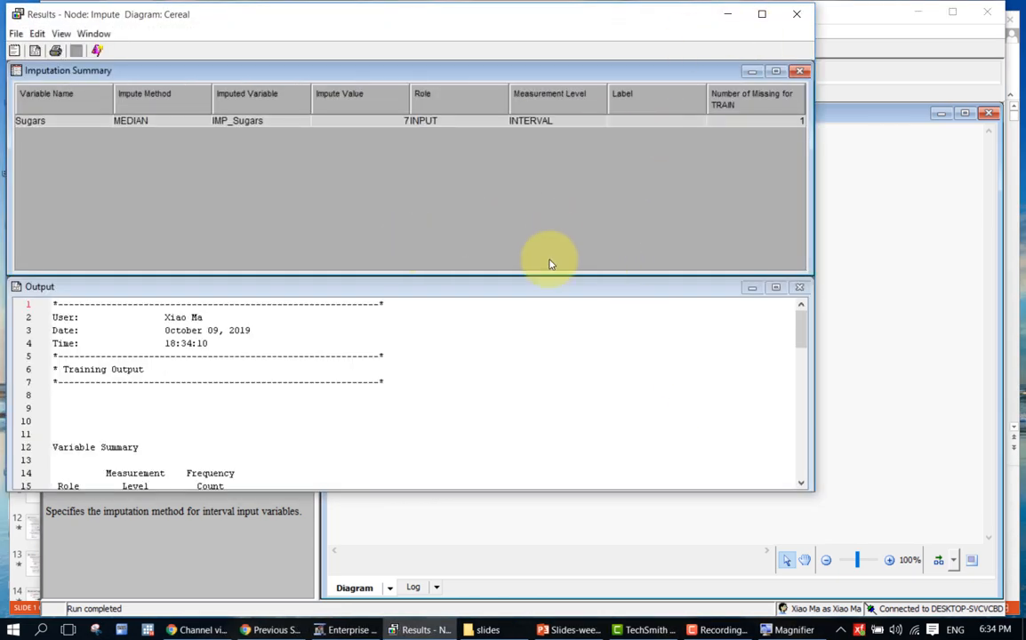
scroll(359, 439, down, 6)
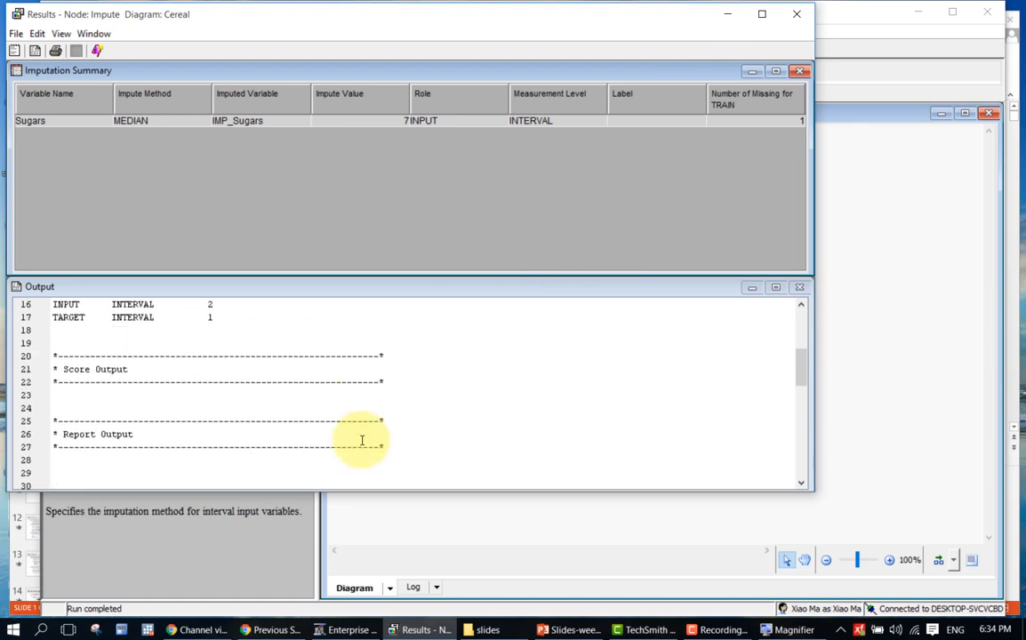
scroll(445, 433, down, 4)
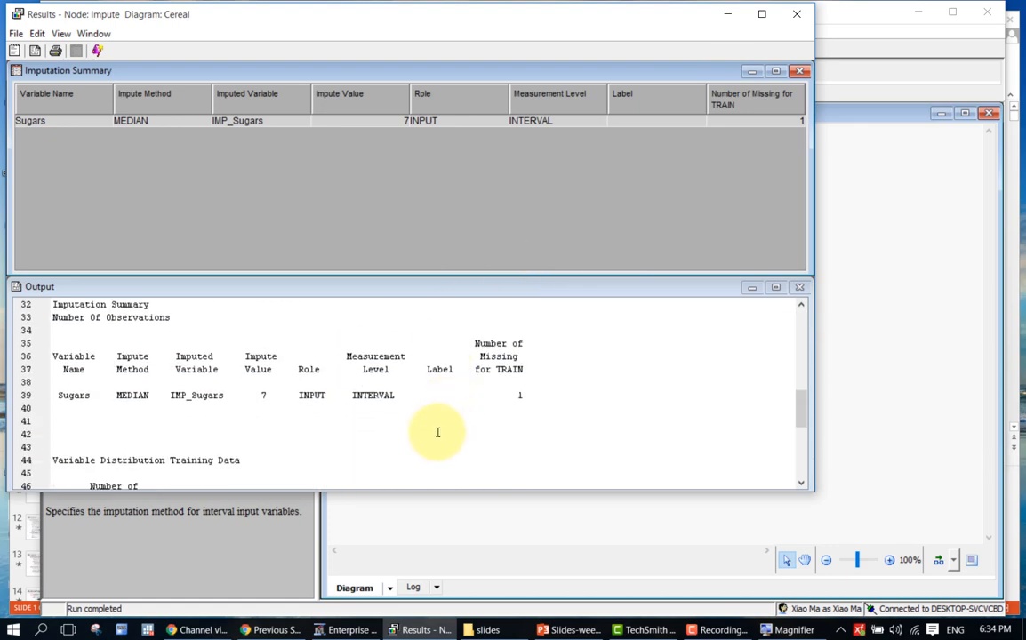
double_click(520, 395)
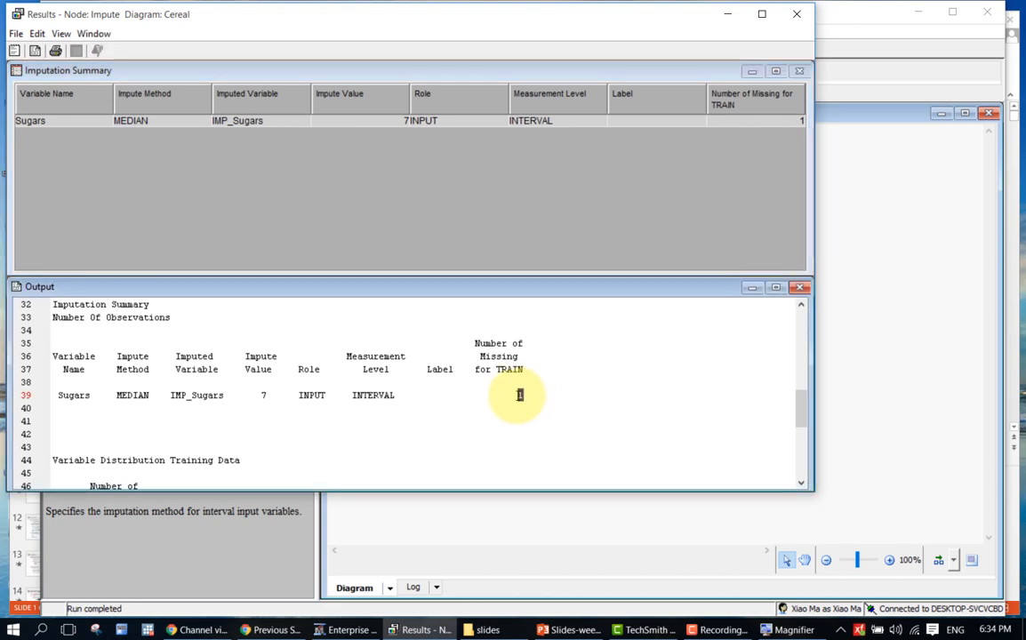
scroll(575, 416, down, 4)
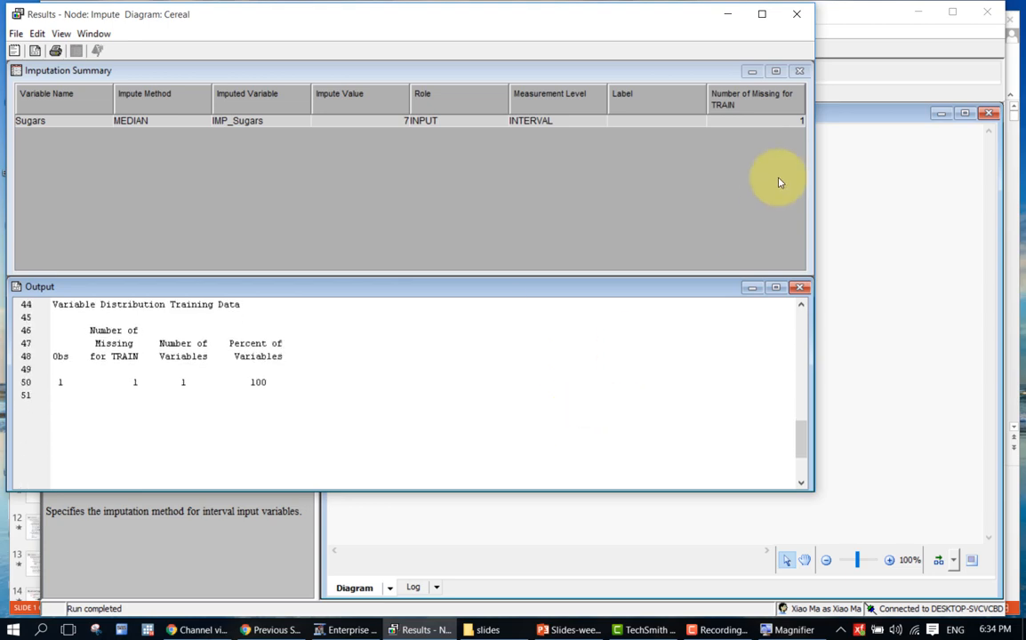
click(805, 23)
- Open the StatExplore node's results and maximize the output listing
click(567, 192)
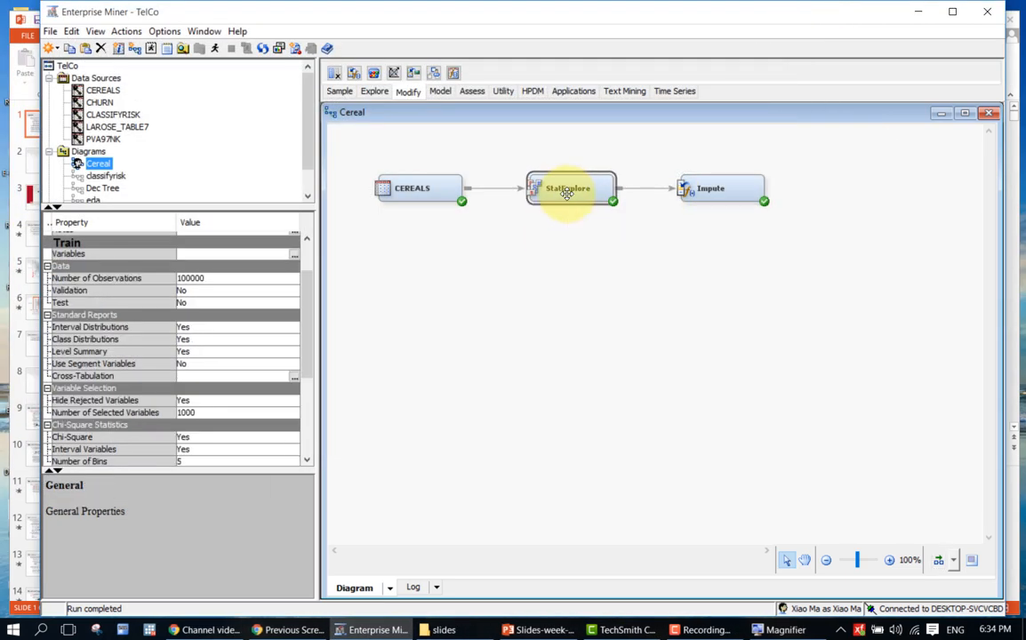
right_click(566, 192)
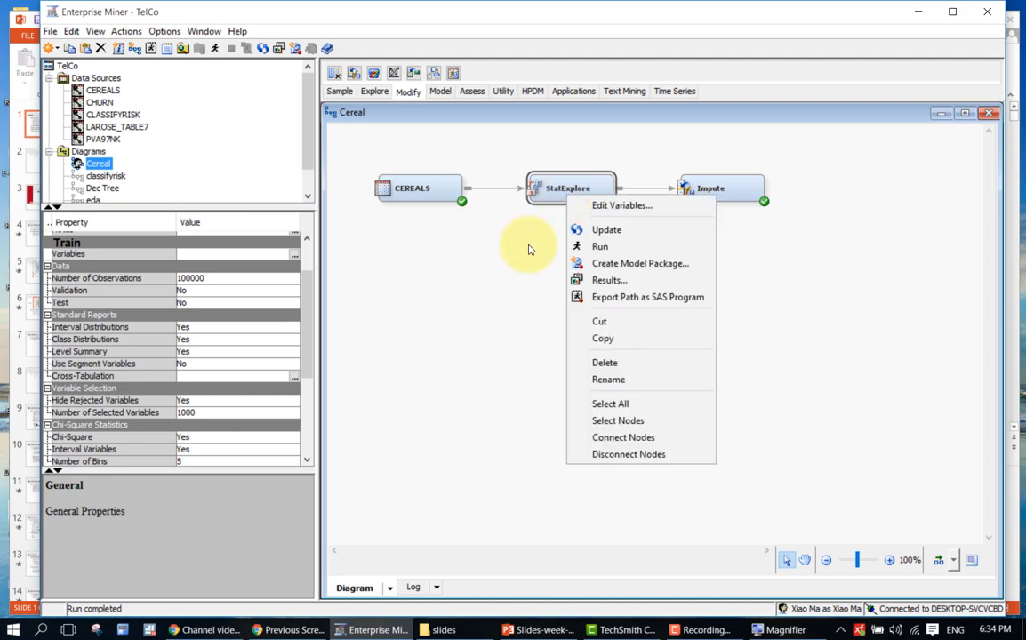
click(577, 281)
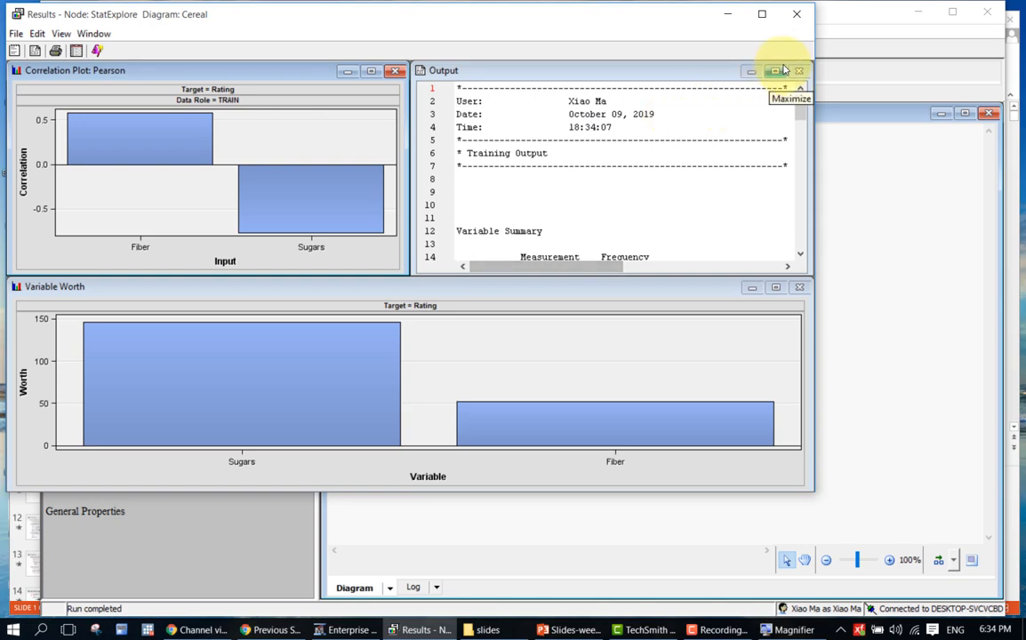
click(762, 14)
click(988, 61)
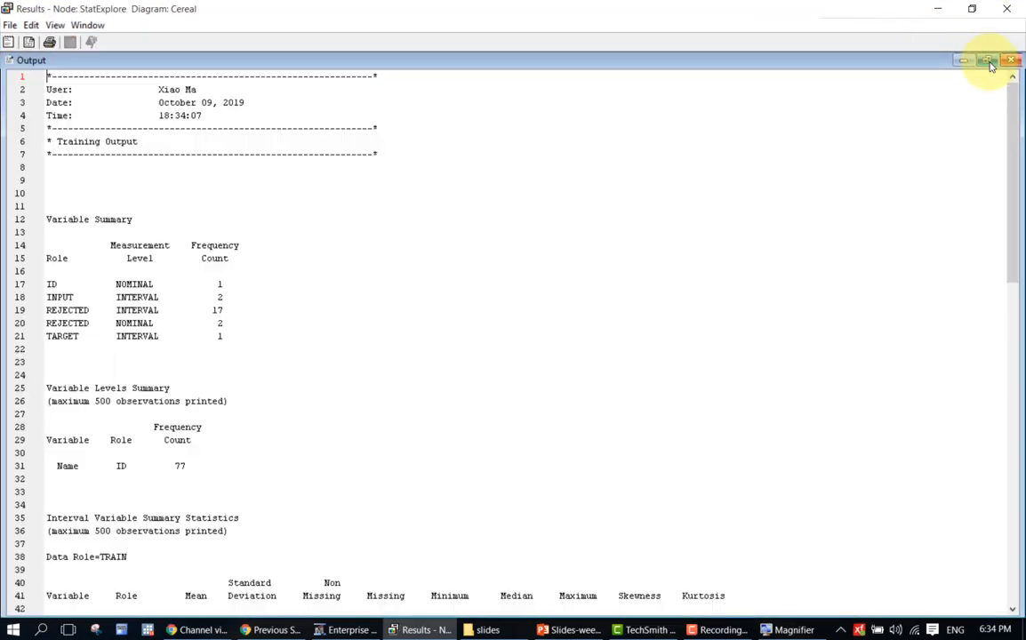
- Examine the summary statistics for Fiber, Sugars and Rating and the inputs' Pearson correlations with Rating, and close the StatExplore results
scroll(330, 491, down, 5)
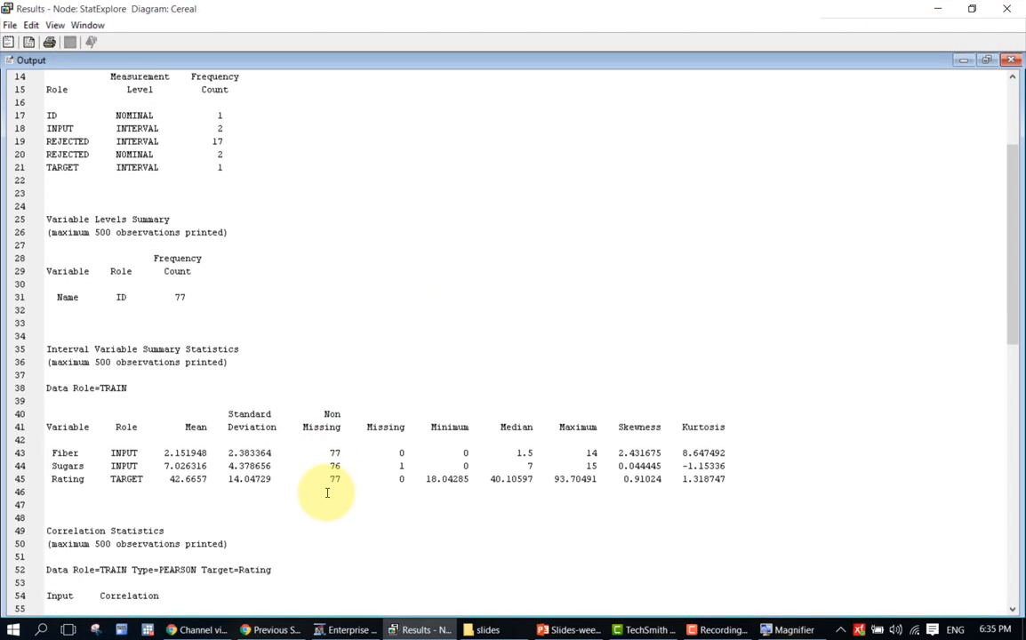
scroll(327, 492, down, 2)
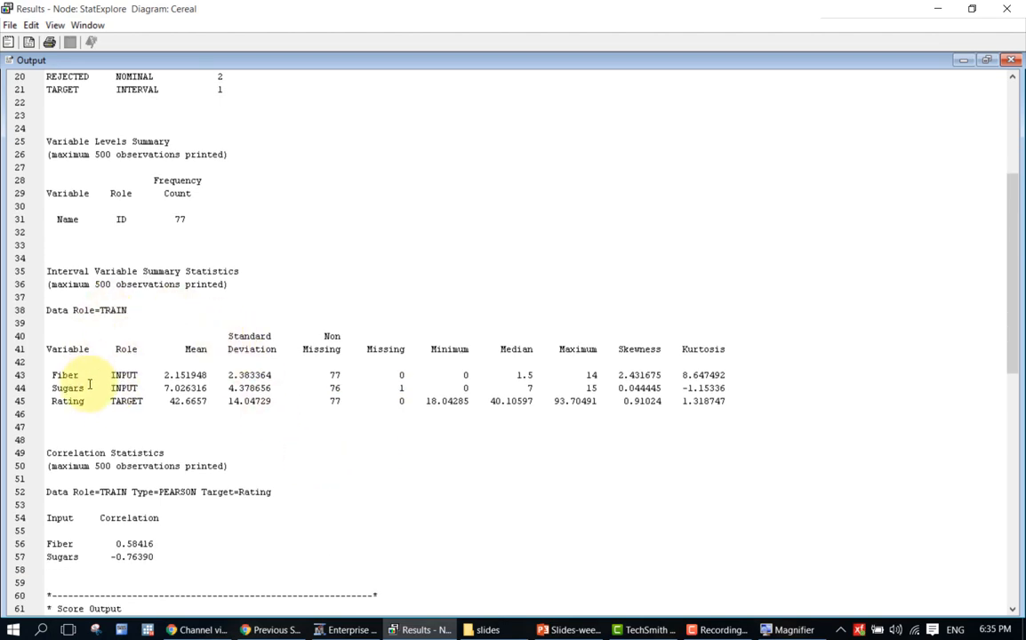
scroll(140, 408, down, 1)
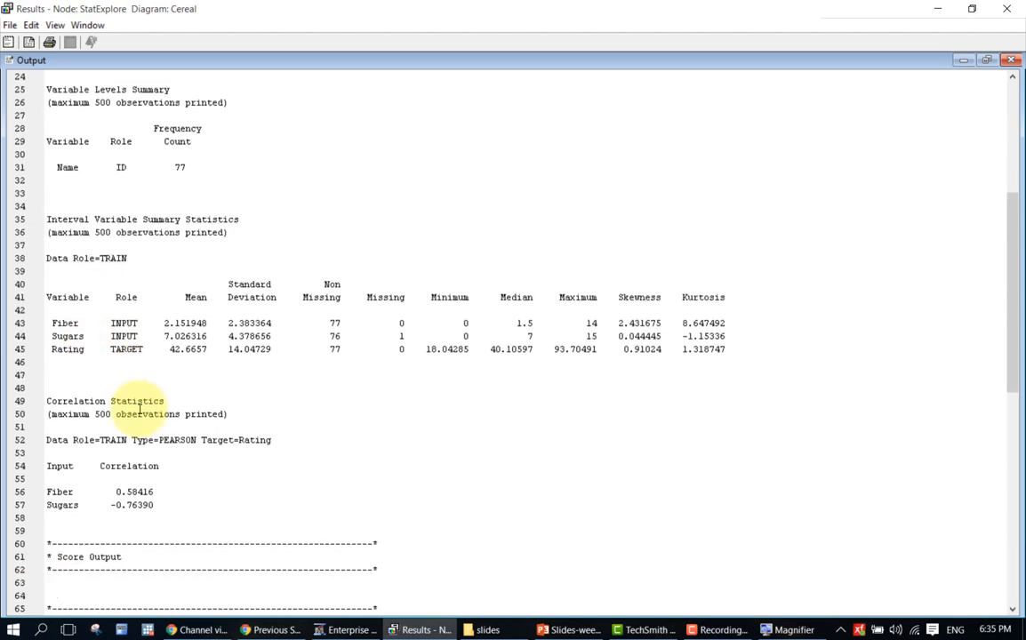
scroll(140, 409, up, 2)
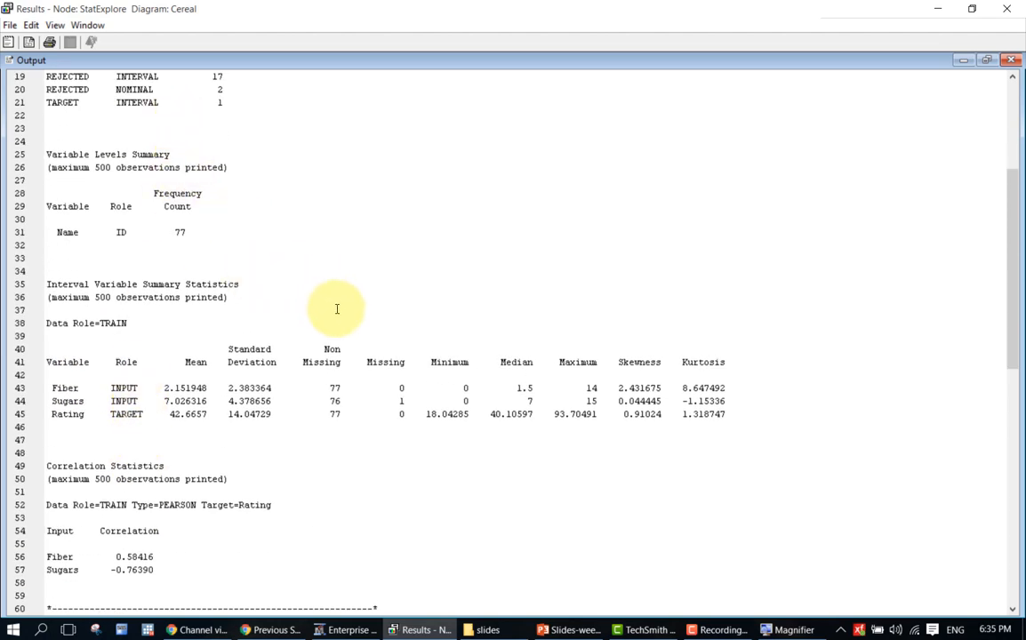
scroll(389, 310, down, 2)
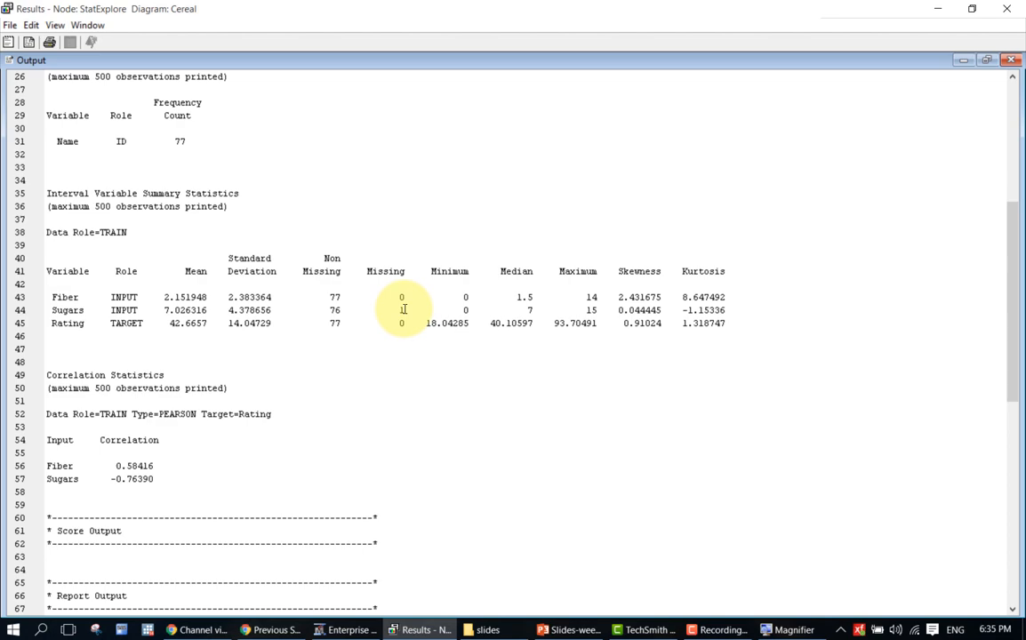
drag(529, 309, 532, 322)
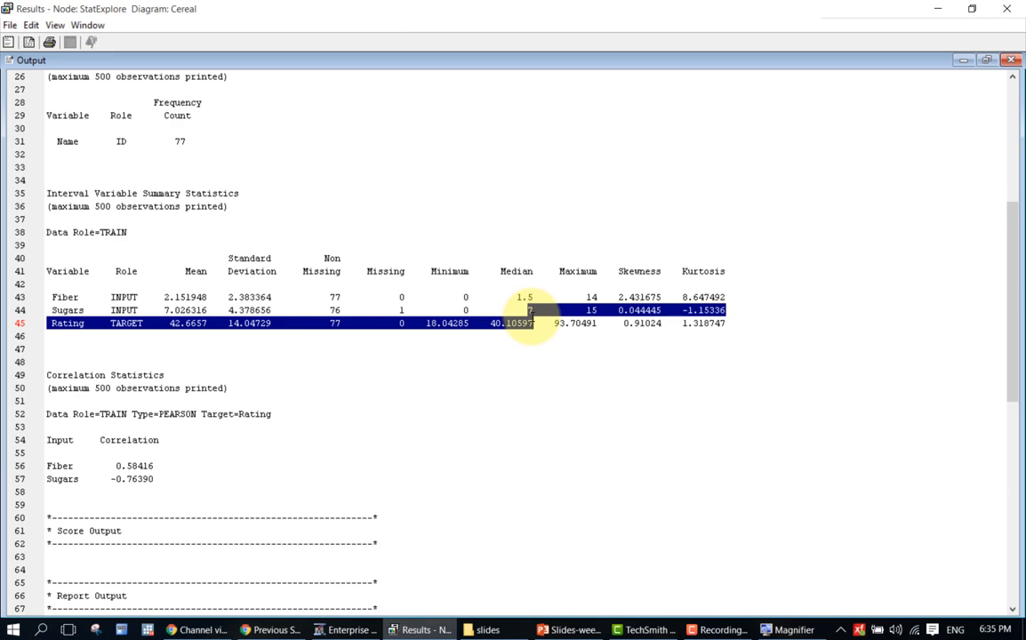
scroll(534, 469, down, 4)
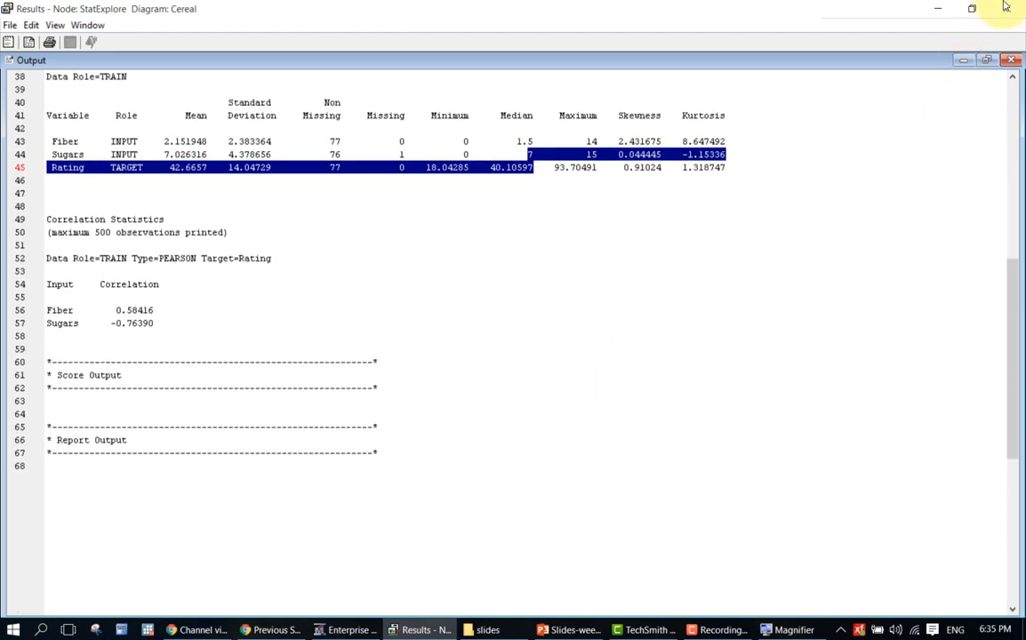
click(182, 334)
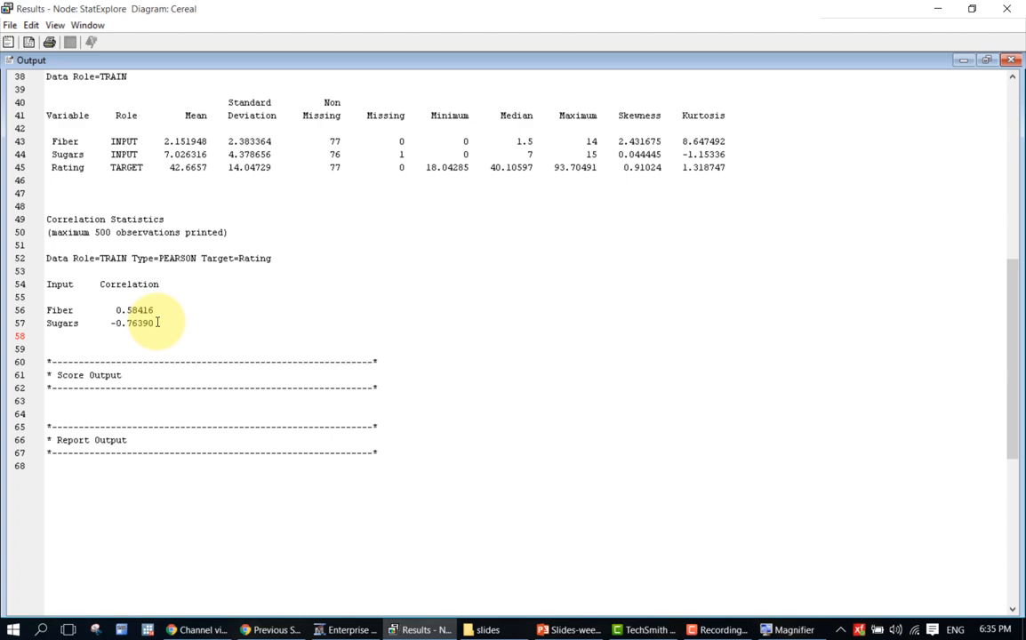
click(1012, 8)
- Add a Transform Variables node after the Impute node in the Cereal diagram and connect Impute to it
click(761, 298)
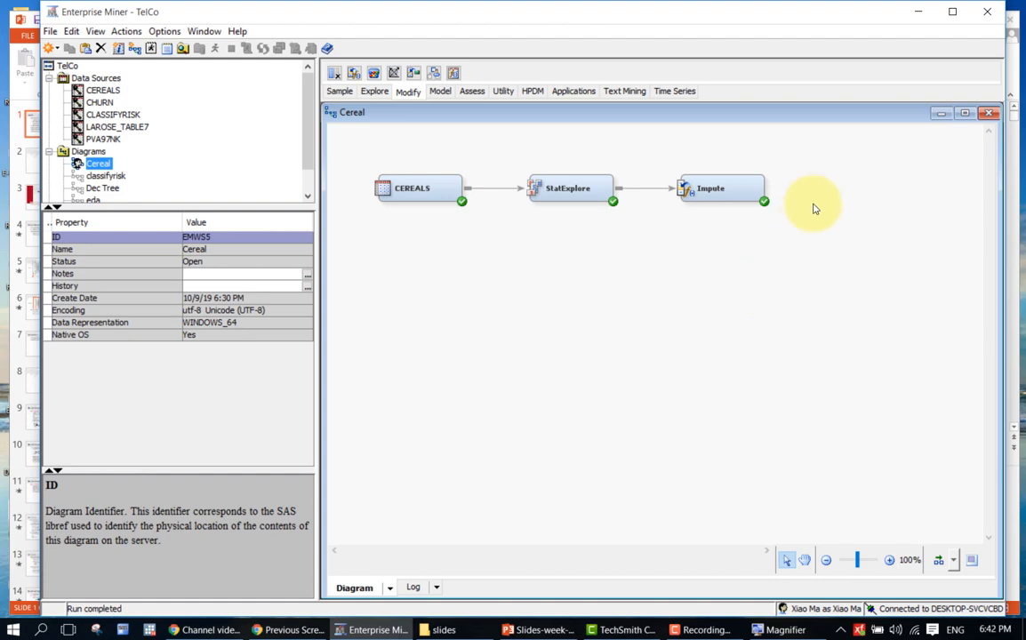
click(438, 92)
click(412, 92)
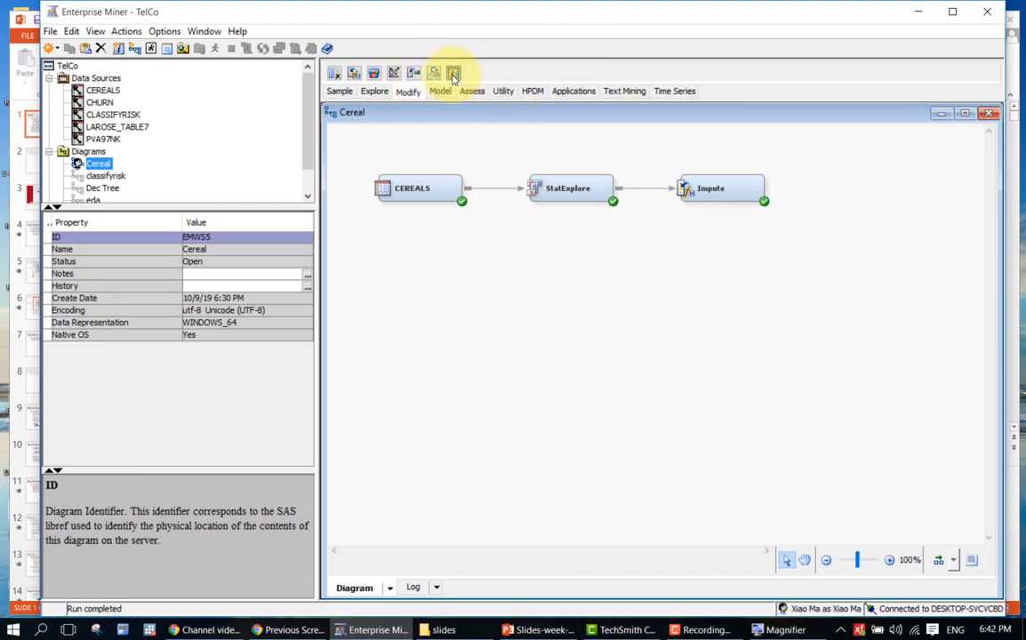
drag(453, 73, 841, 188)
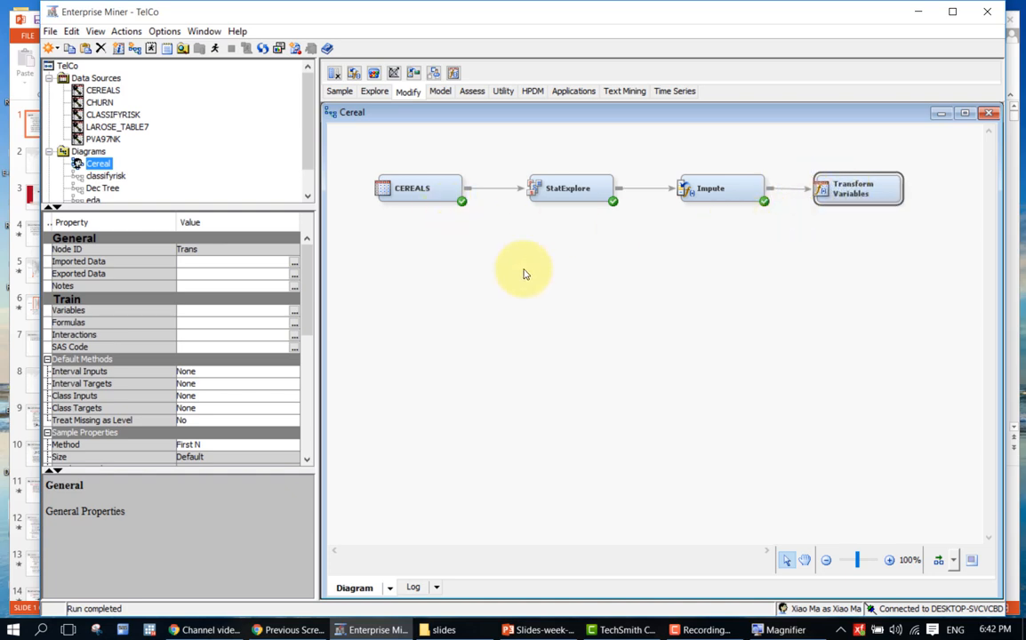
- Set the Transform Variables node's default transformation method for interval inputs to Log
scroll(308, 329, down, 3)
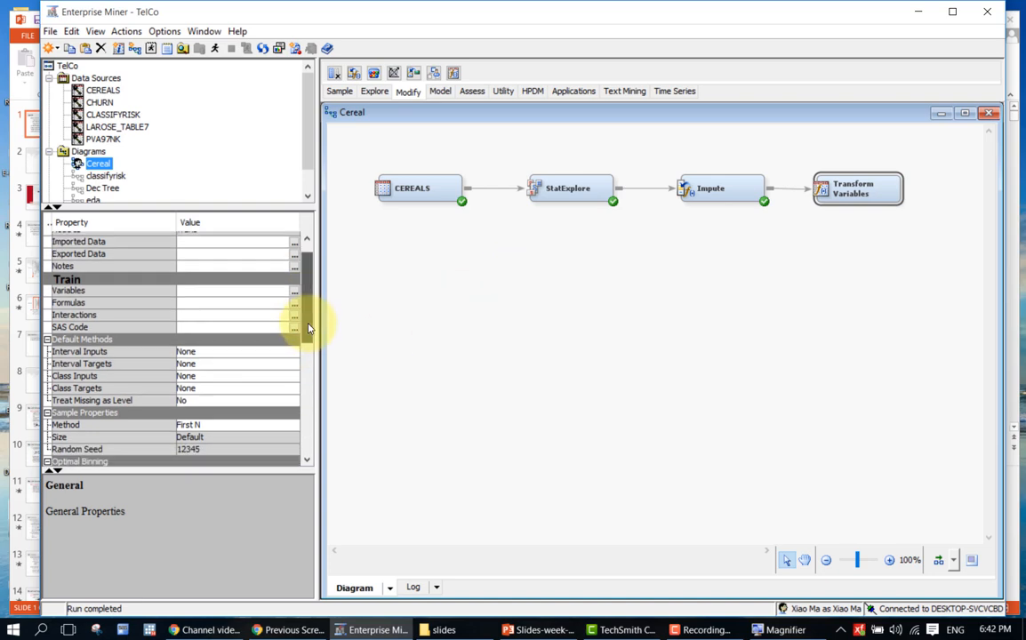
scroll(308, 329, down, 2)
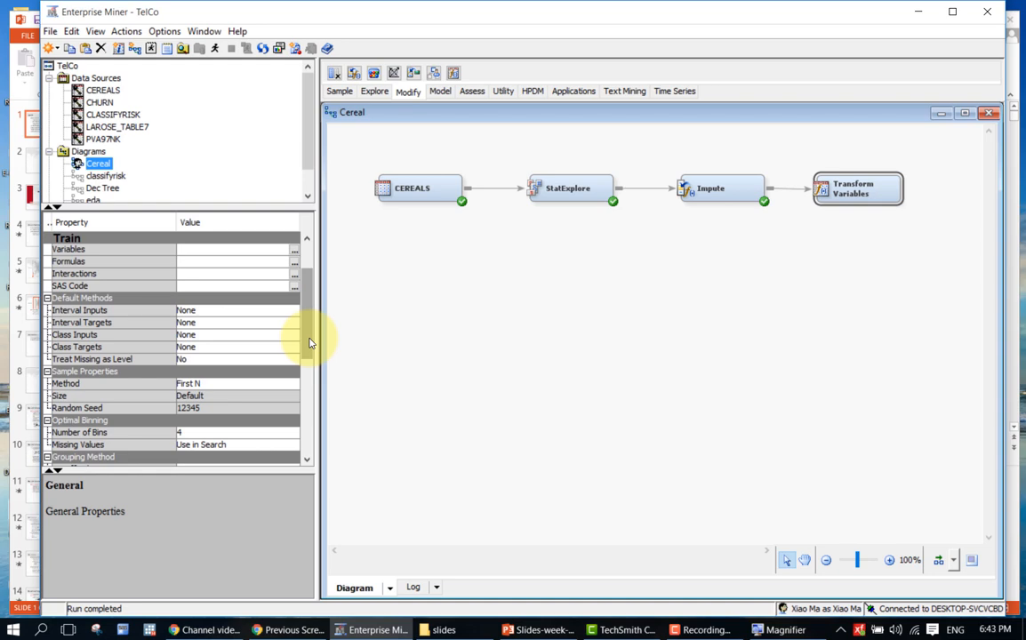
click(220, 312)
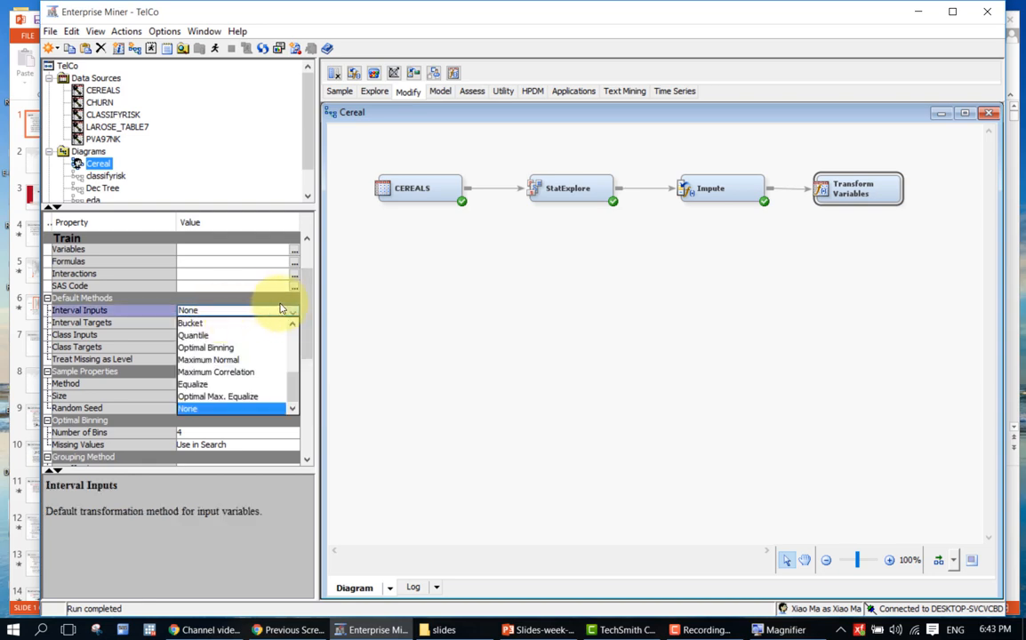
drag(296, 392, 300, 349)
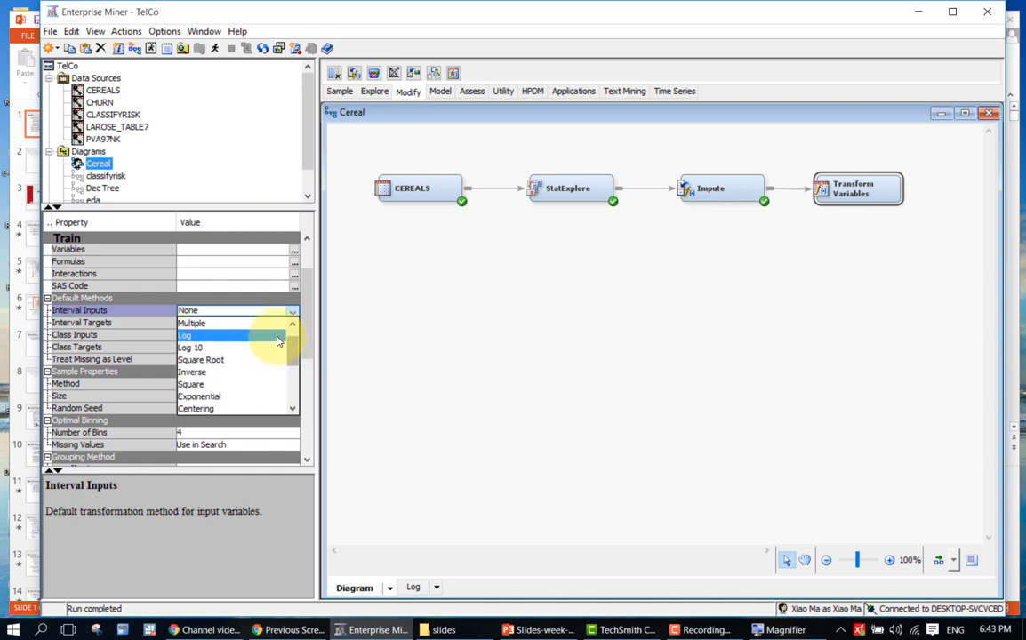
click(271, 336)
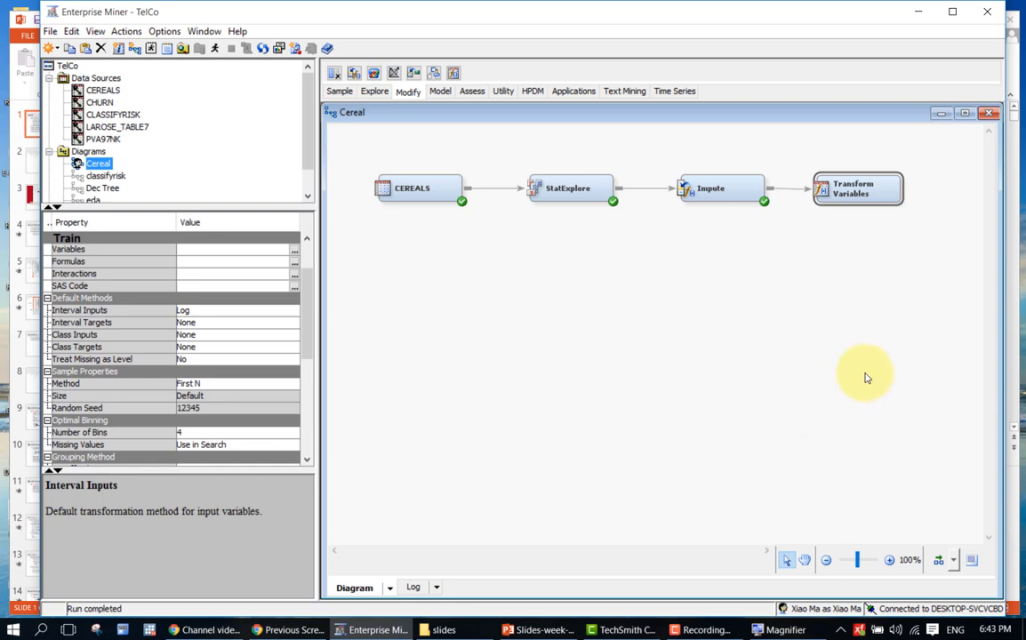
- Arrange the Cereal diagram's nodes in an evenly spaced horizontal row
click(939, 561)
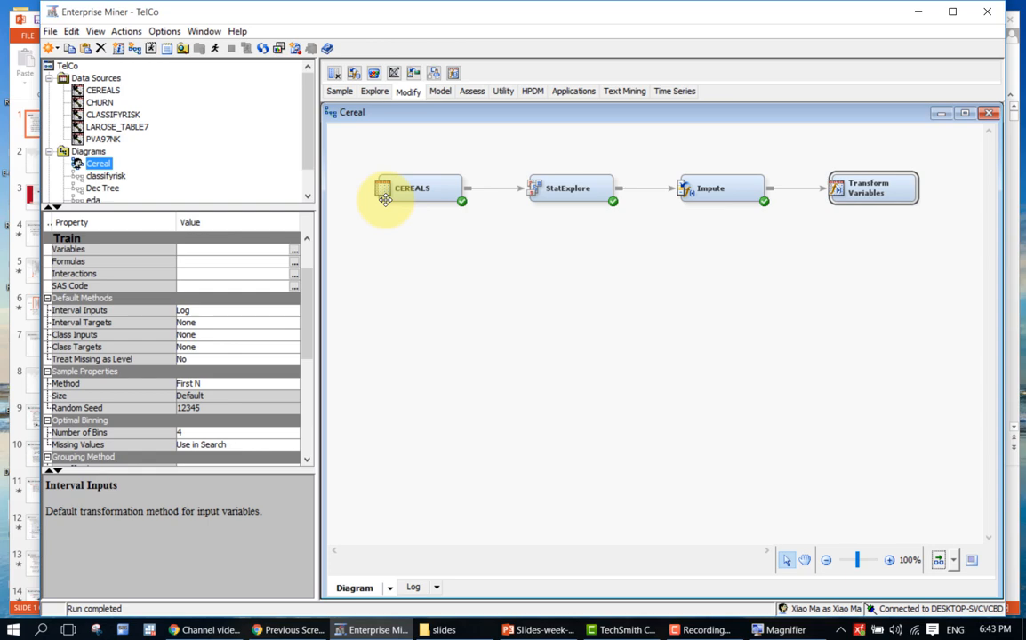
click(405, 291)
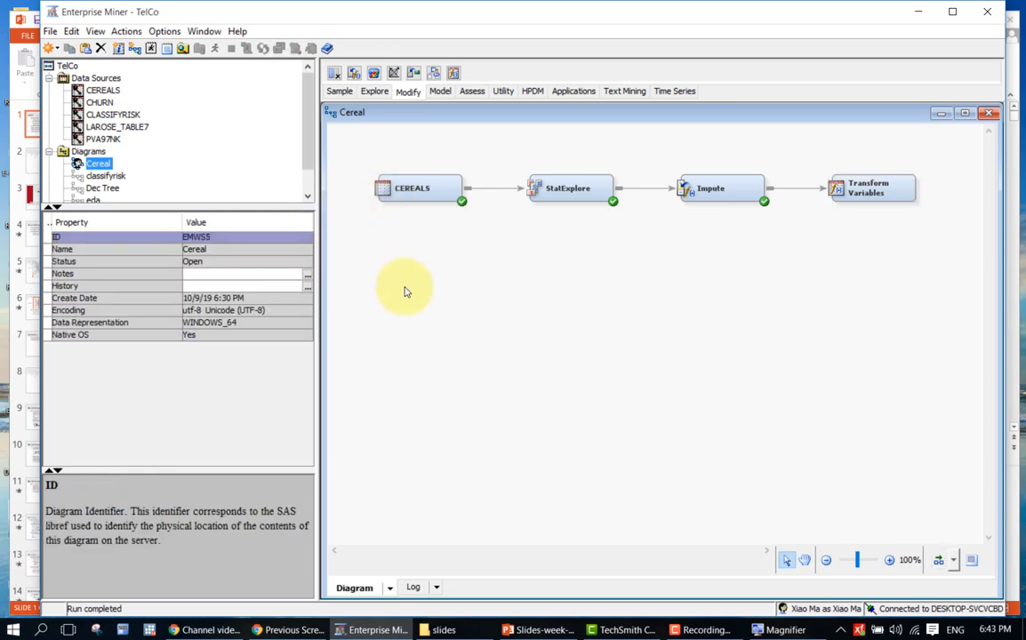
click(867, 190)
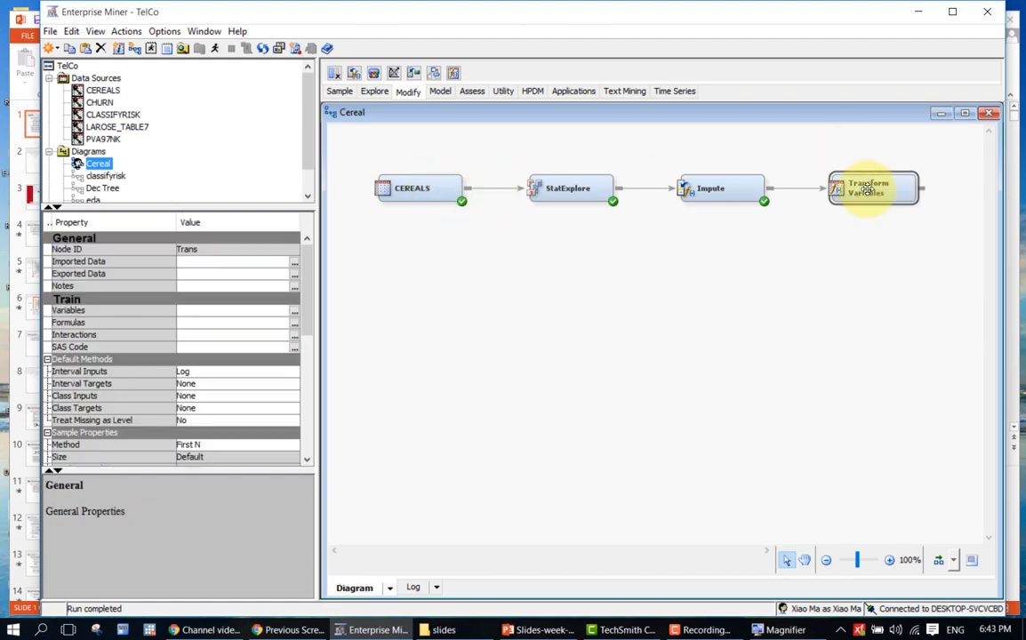
click(836, 264)
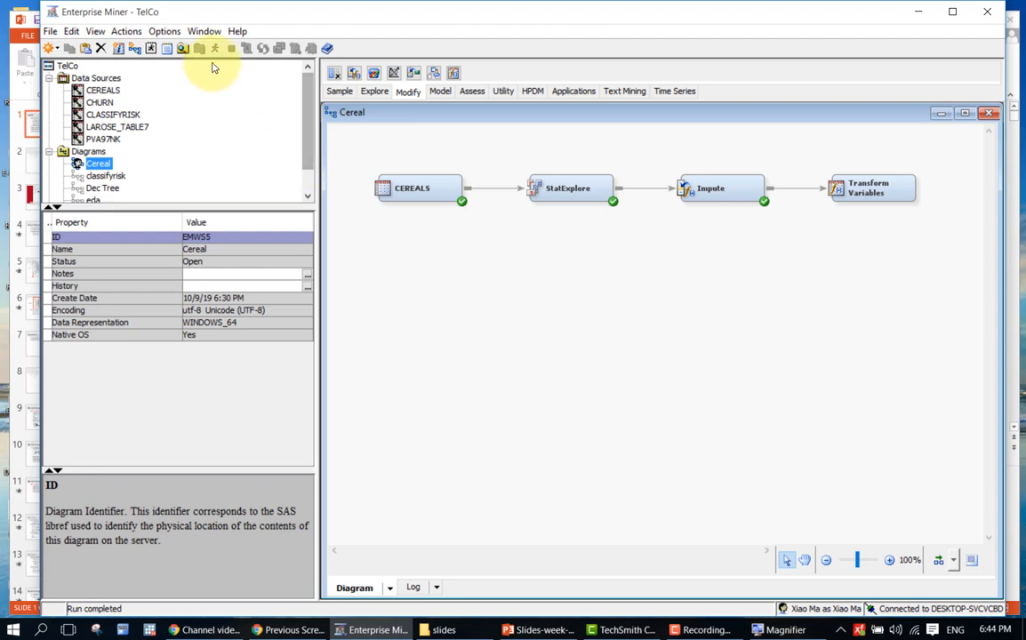
- Add a Regression node after the Transform Variables node, reduce the diagram zoom to 90%, and connect the two nodes
click(440, 94)
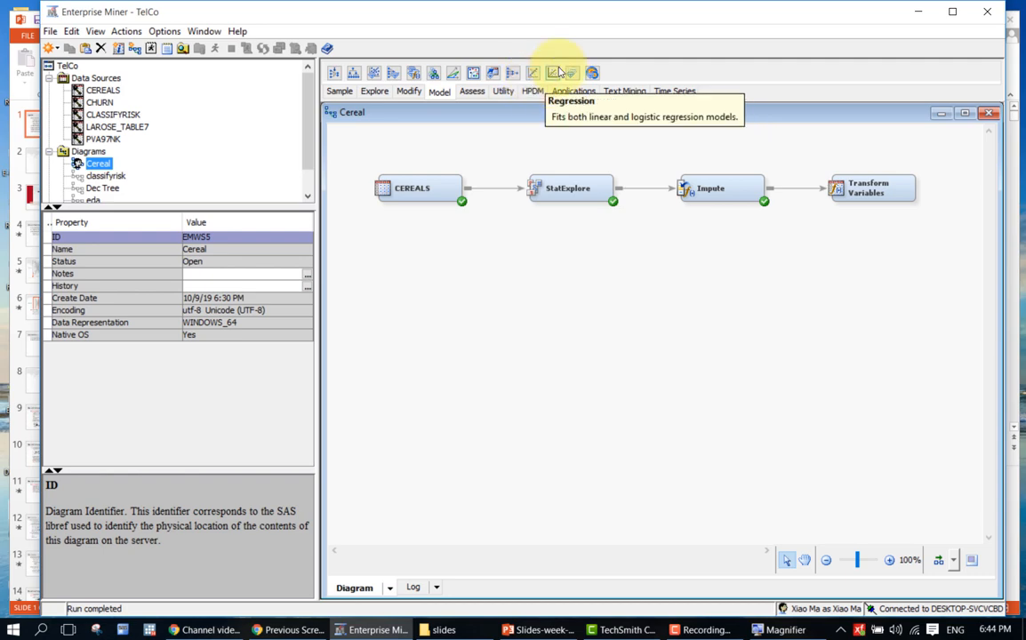
drag(560, 71, 905, 174)
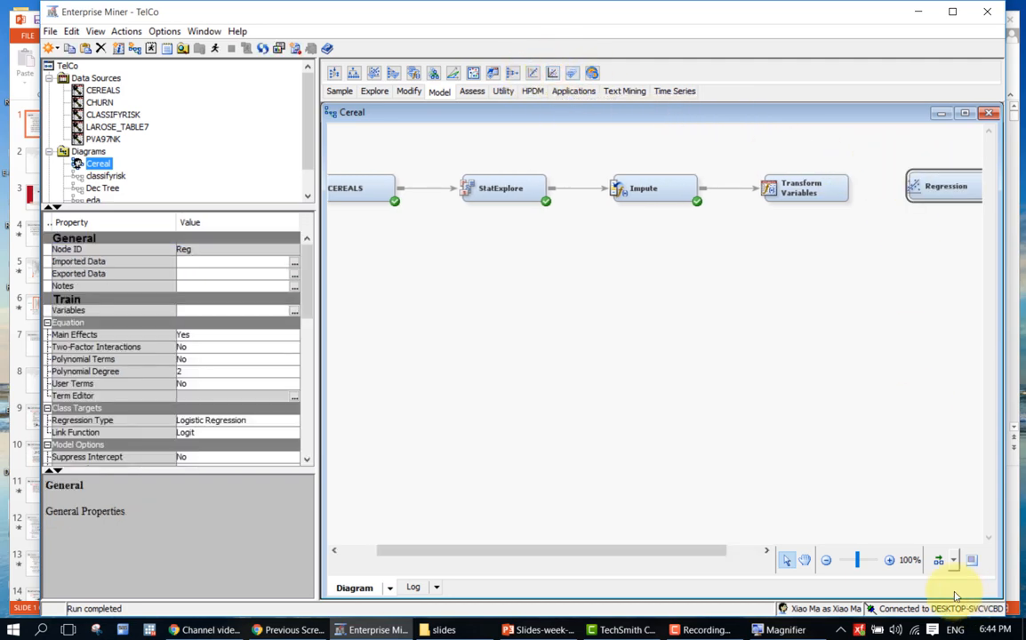
click(826, 562)
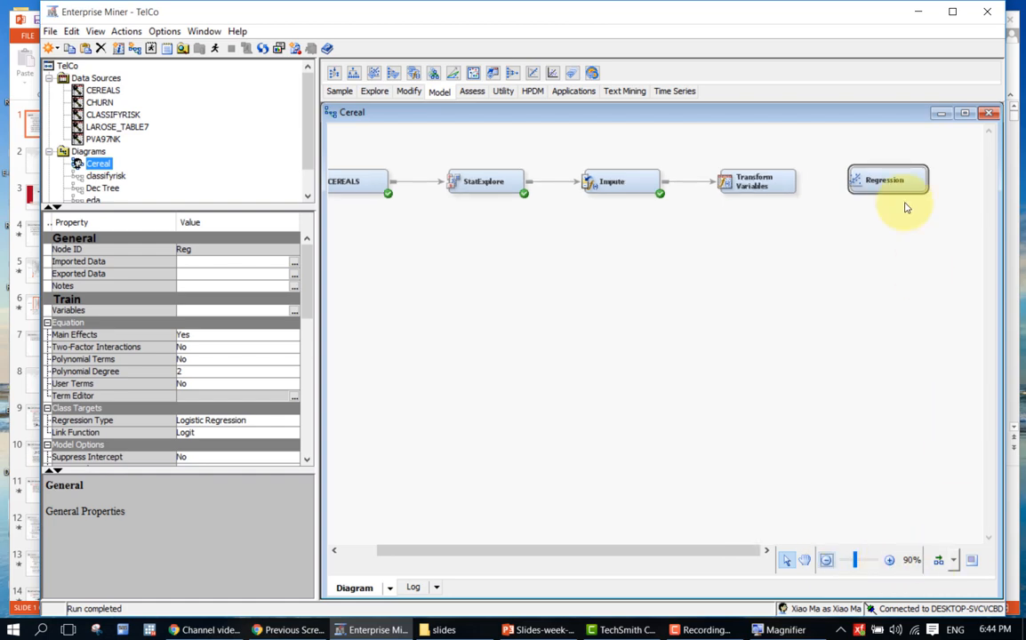
mouse_move(812, 185)
mouse_down()
mouse_move(808, 167)
mouse_move(867, 182)
mouse_up()
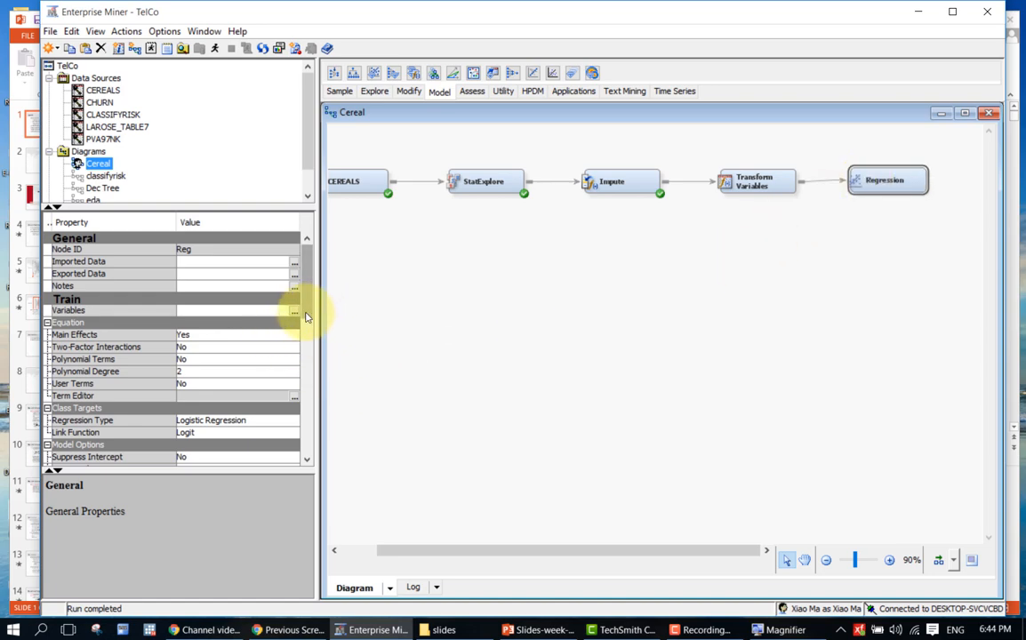
drag(305, 317, 305, 346)
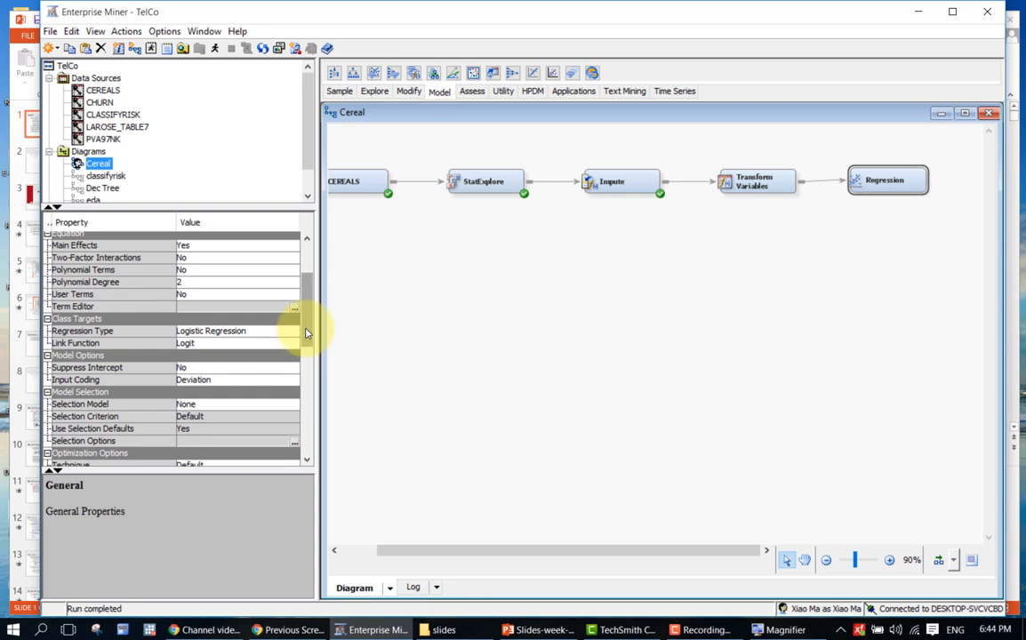
- Rename the Regression node as Simple Linear Regression
right_click(879, 187)
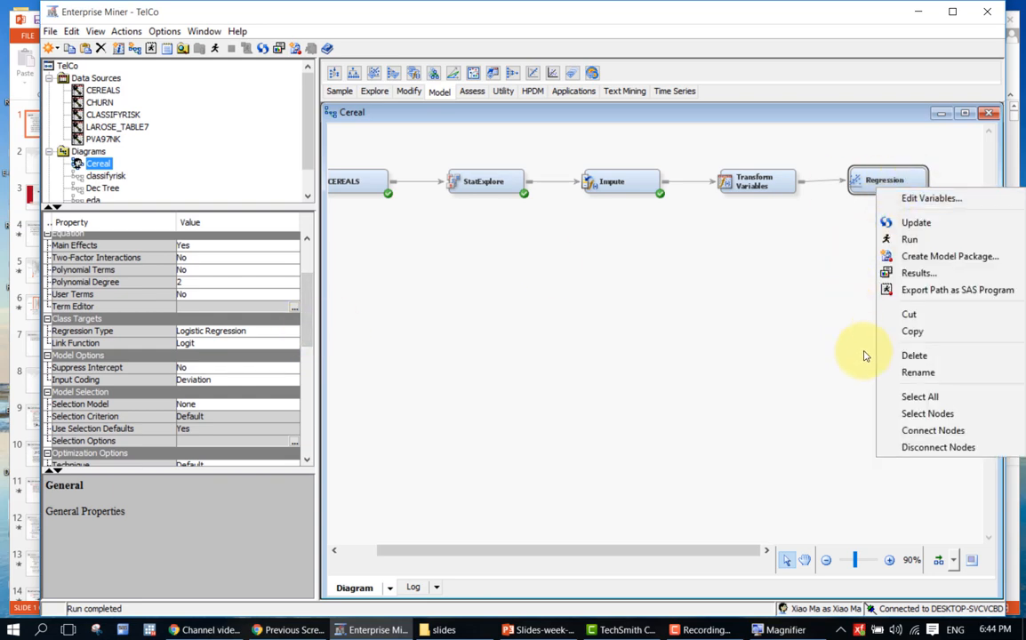
click(890, 373)
key(Left)
key(Left)
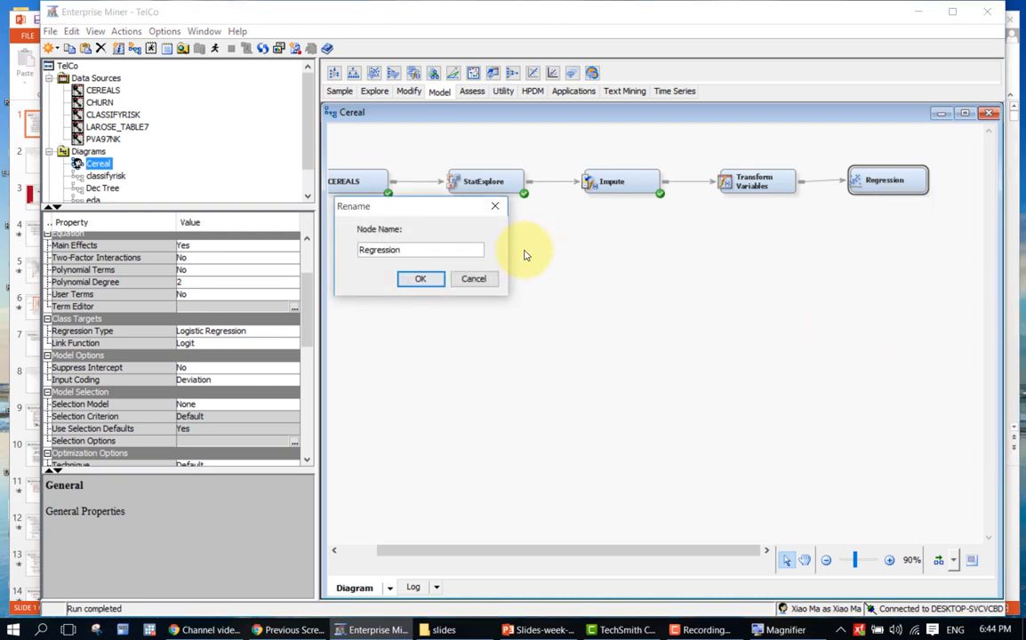
text(Simple LInear)
key(BackSpace)
key(BackSpace)
key(BackSpace)
key(BackSpace)
key(BackSpace)
text(inear)
click(420, 280)
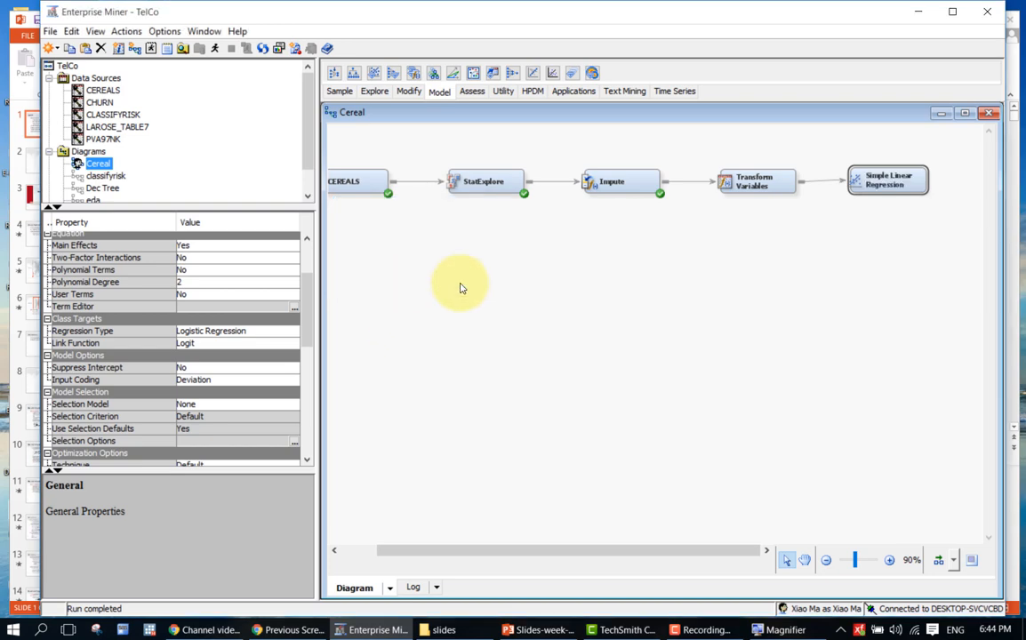
- Review the Simple Linear Regression node's variable list with its roles and levels, and close it unchanged
drag(306, 314, 303, 282)
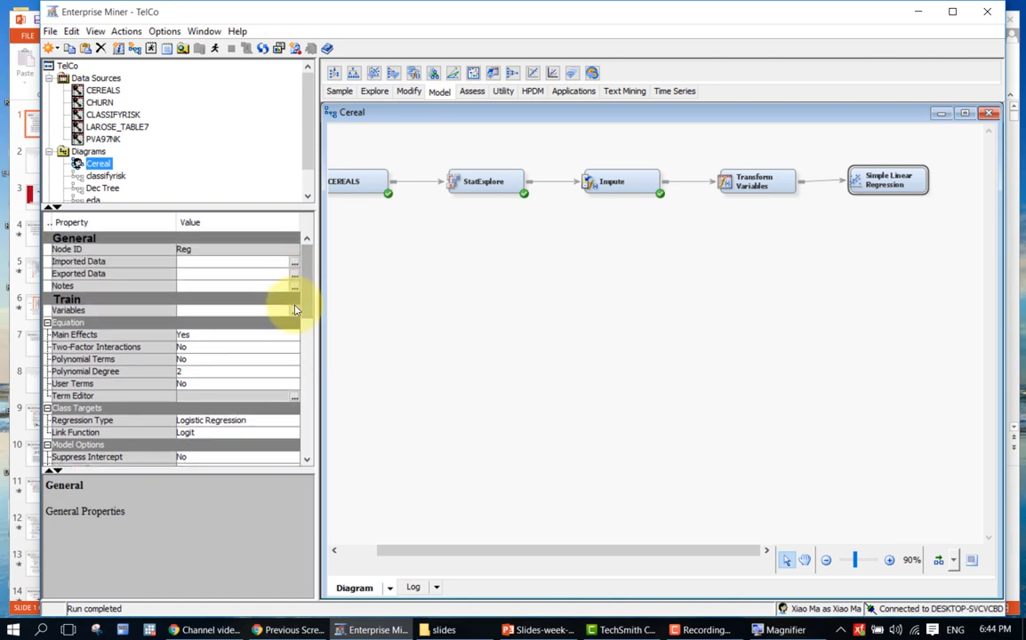
click(295, 312)
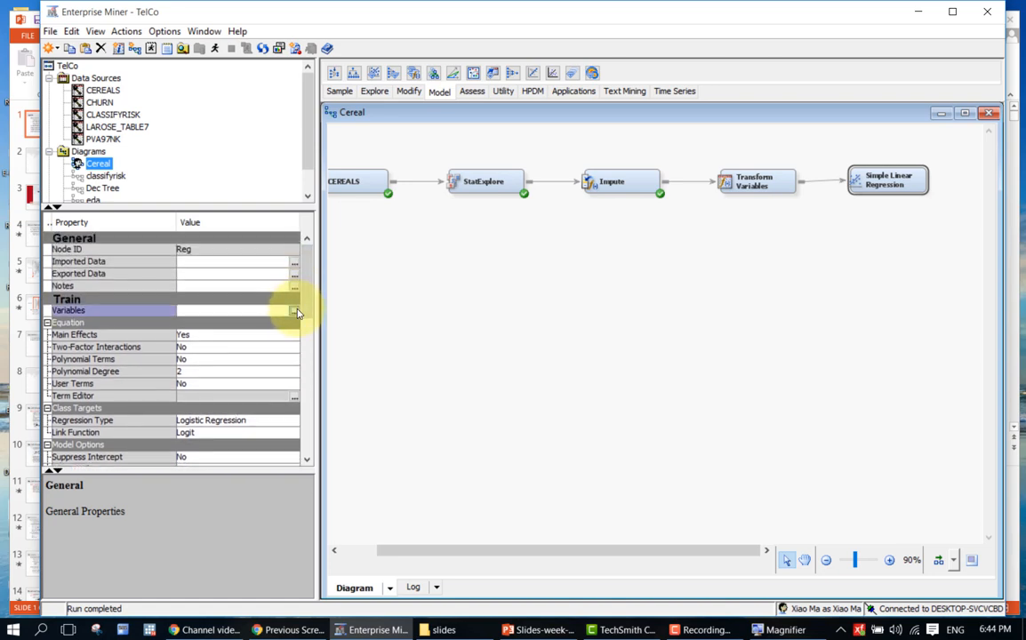
click(296, 312)
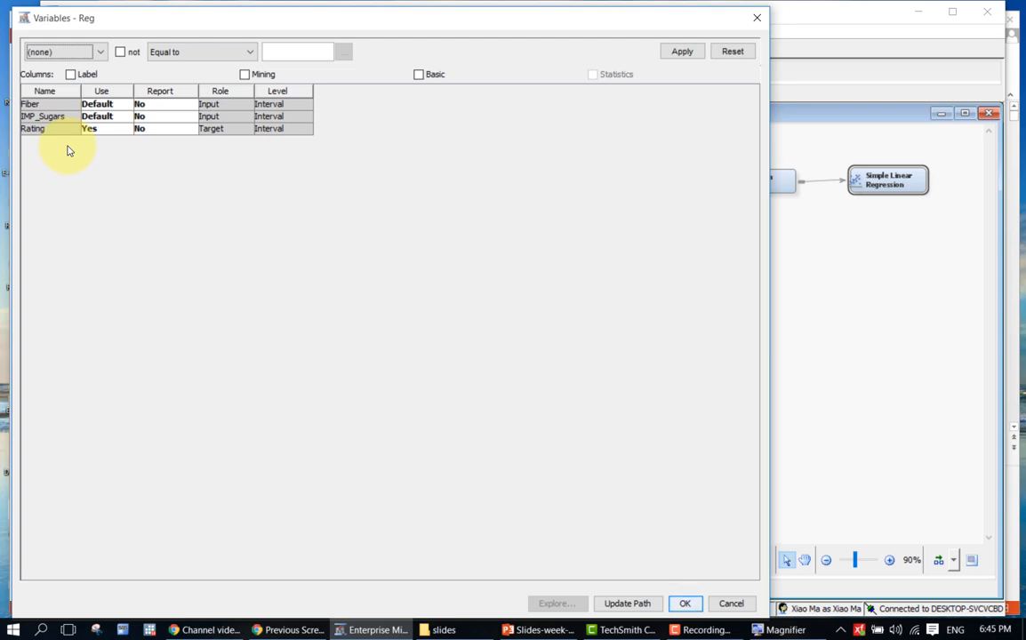
click(758, 19)
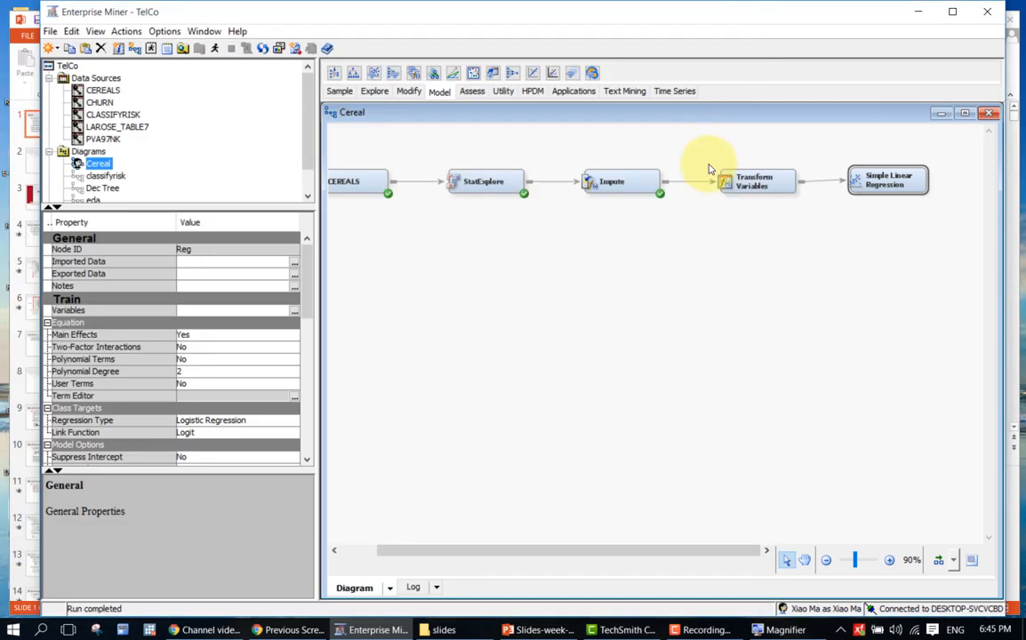
- Run the Cereal diagram path through the Transform Variables node
right_click(749, 182)
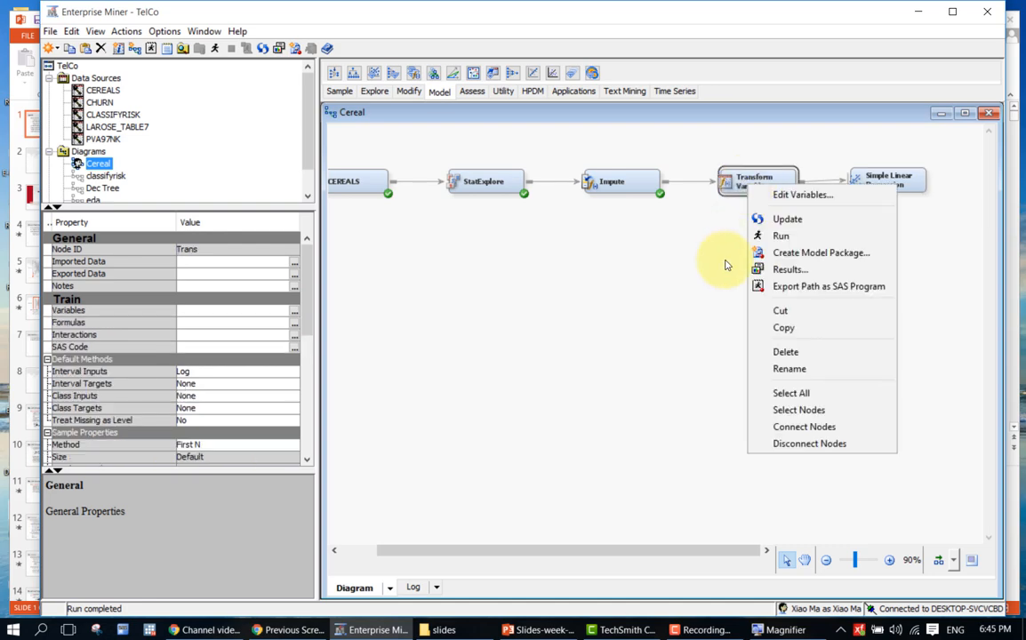
click(776, 237)
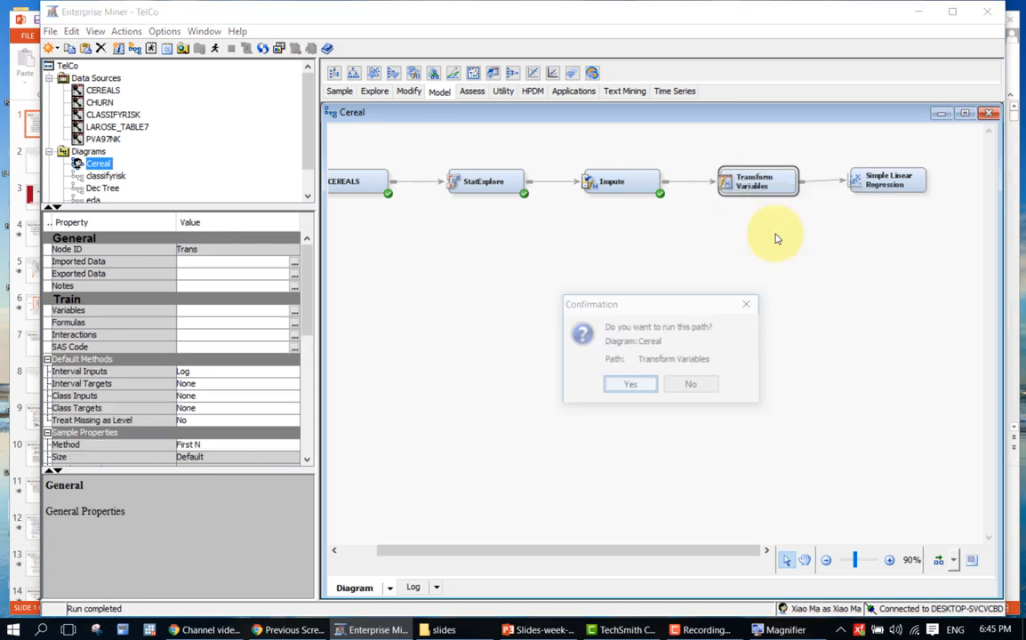
click(630, 384)
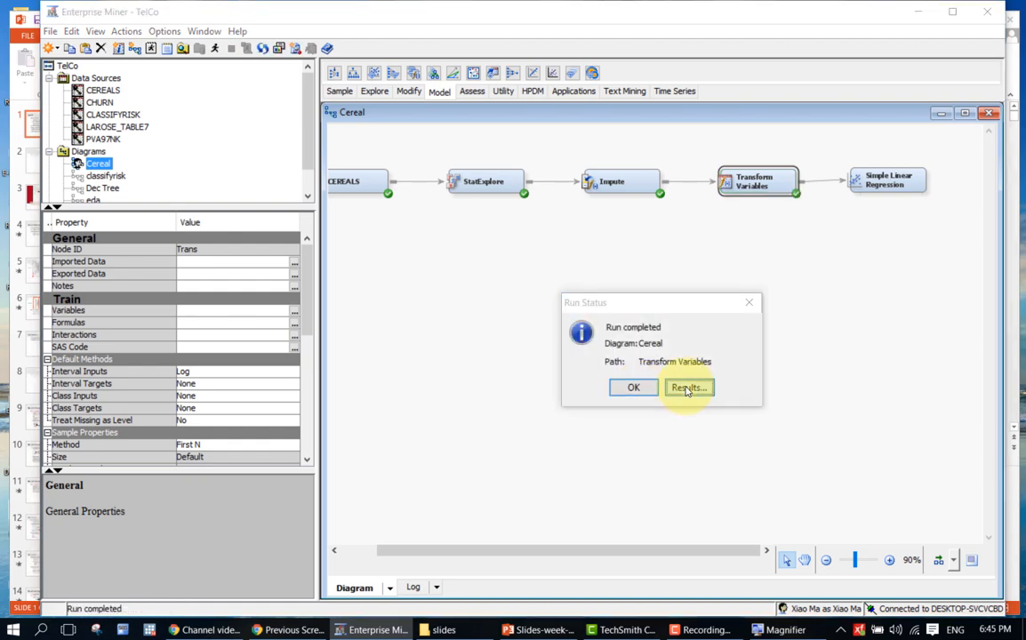
- Review the Transform Variables results, widening the Formula column to read the log formulas for Fiber and IMP_Sugars, and close them
click(686, 390)
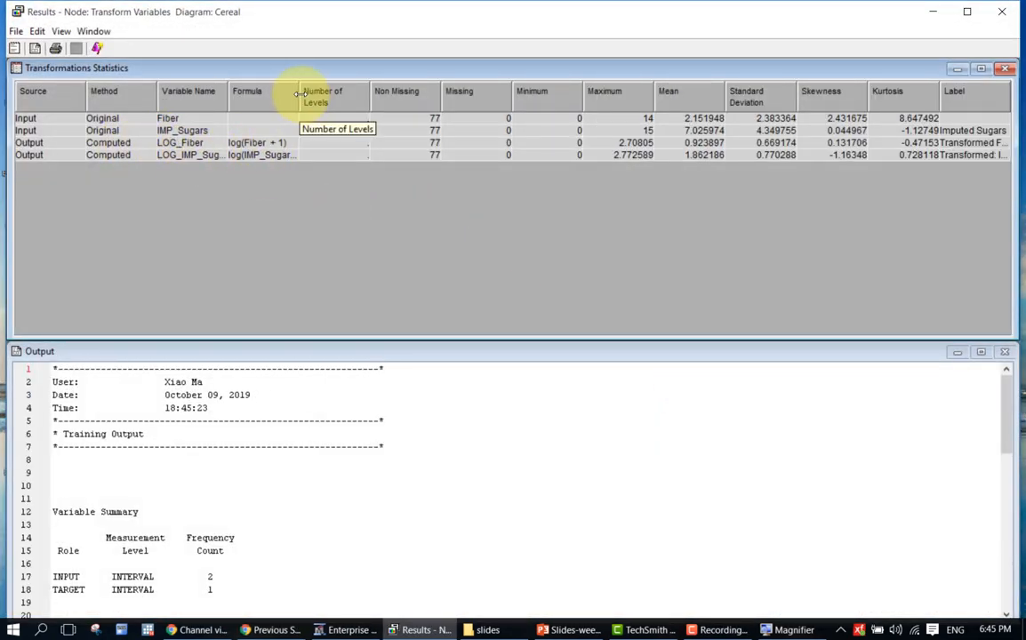
mouse_move(303, 94)
mouse_down()
mouse_move(333, 93)
mouse_move(324, 95)
mouse_up()
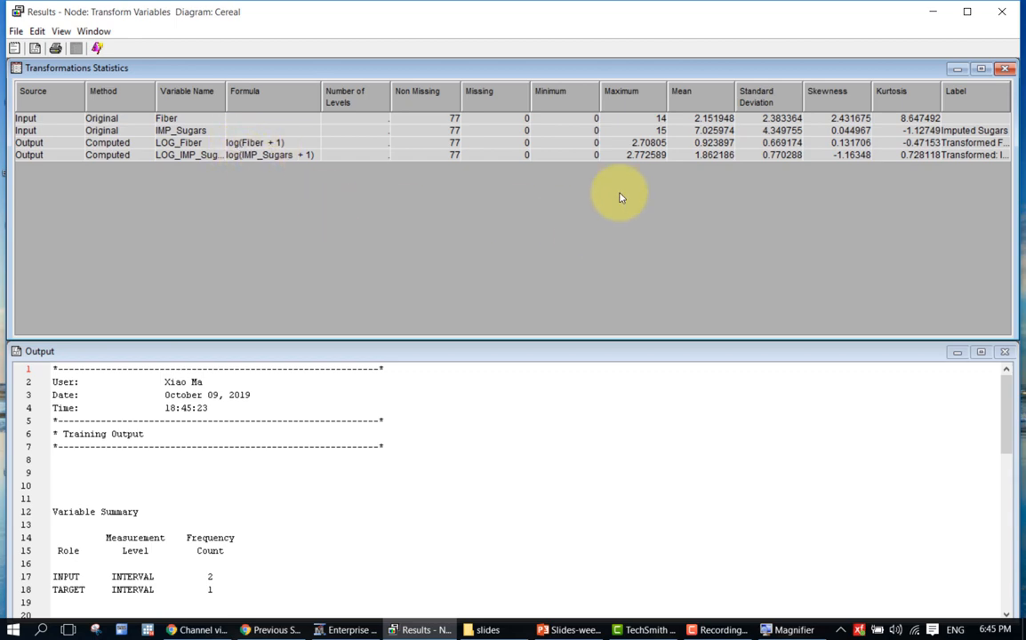
click(1004, 12)
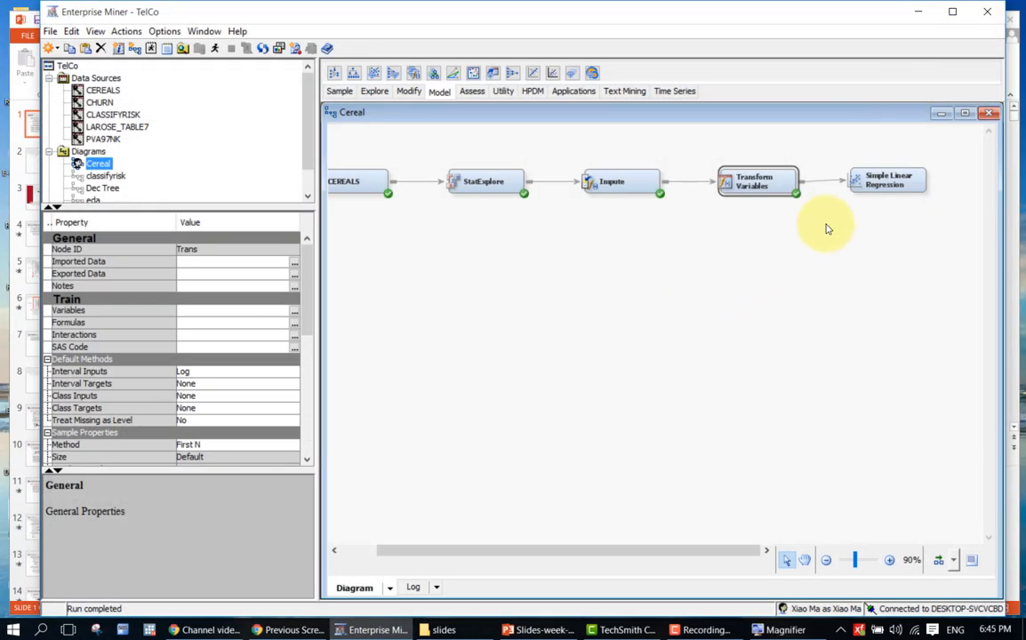
- Update the path of the Simple Linear Regression node and acknowledge the status notice
click(880, 184)
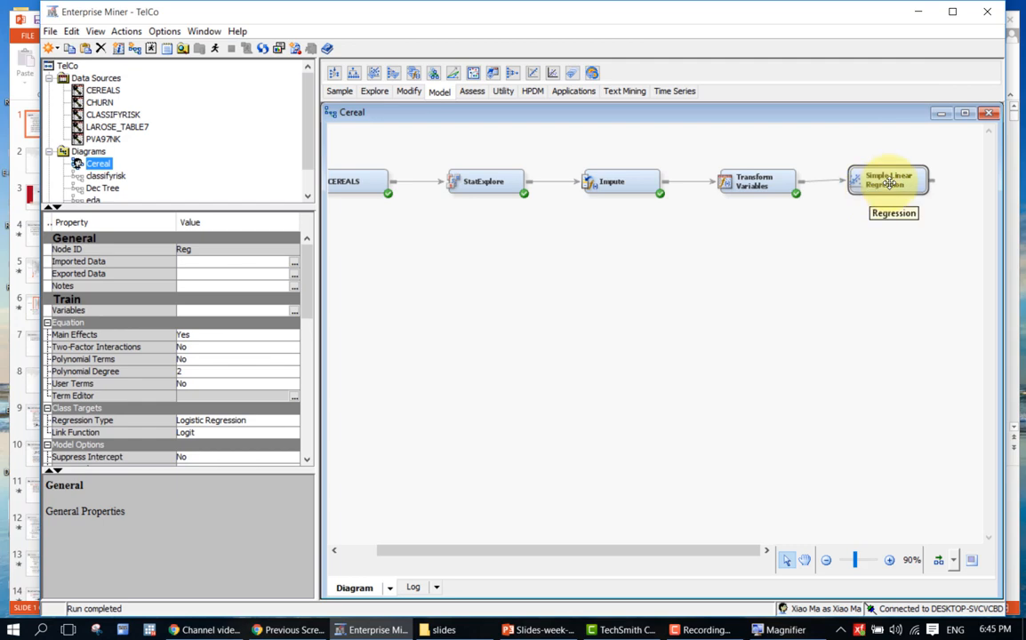
right_click(889, 184)
click(884, 218)
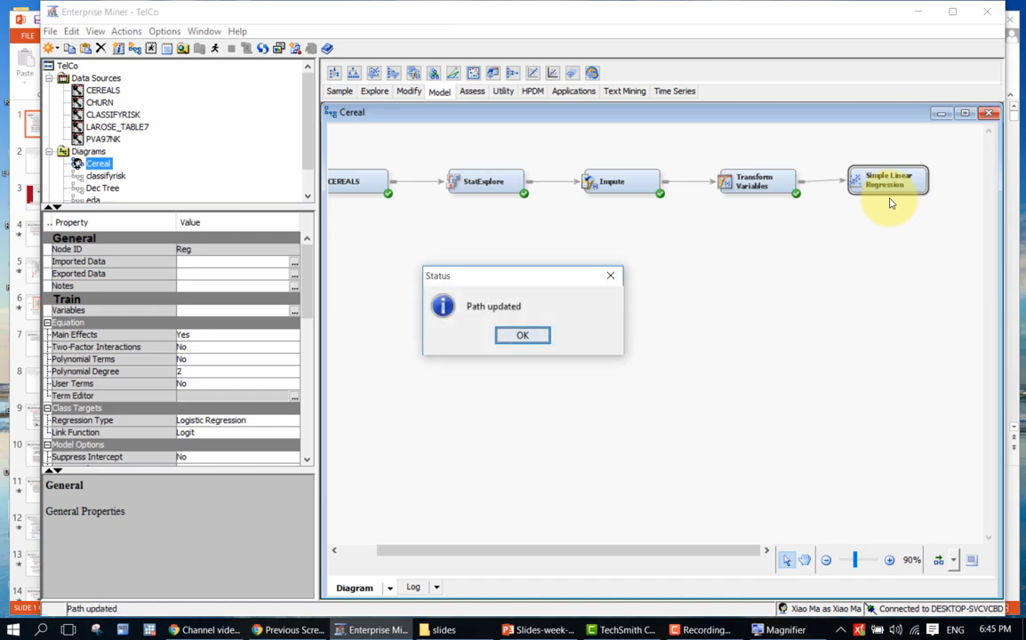
key(Return)
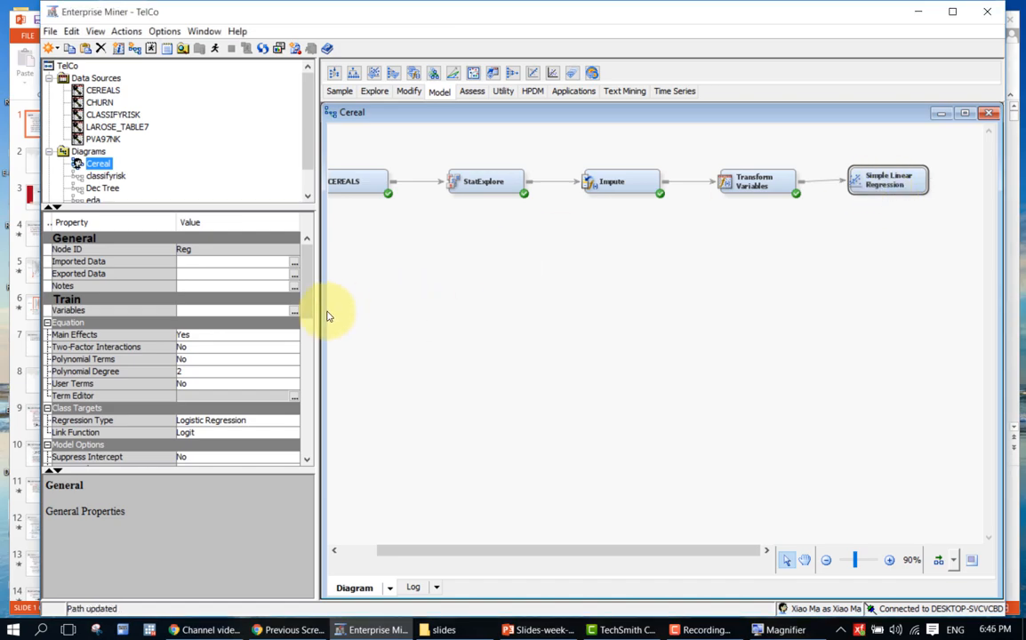
- Exclude LOG_IMP_Sugars from the Simple Linear Regression node by setting its Use to No, and save the variable settings
click(296, 316)
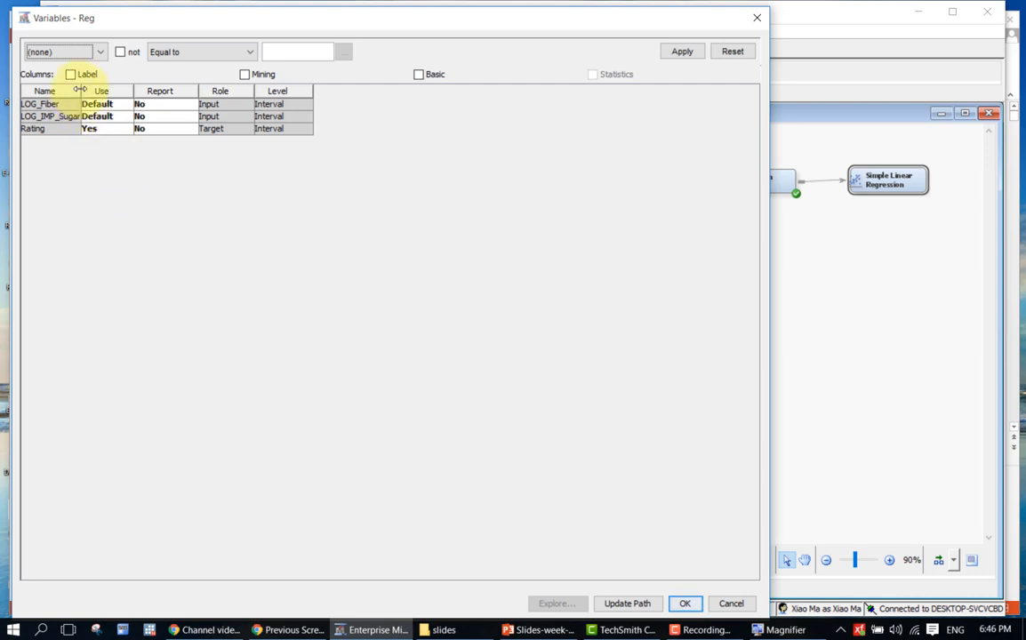
drag(80, 91, 98, 89)
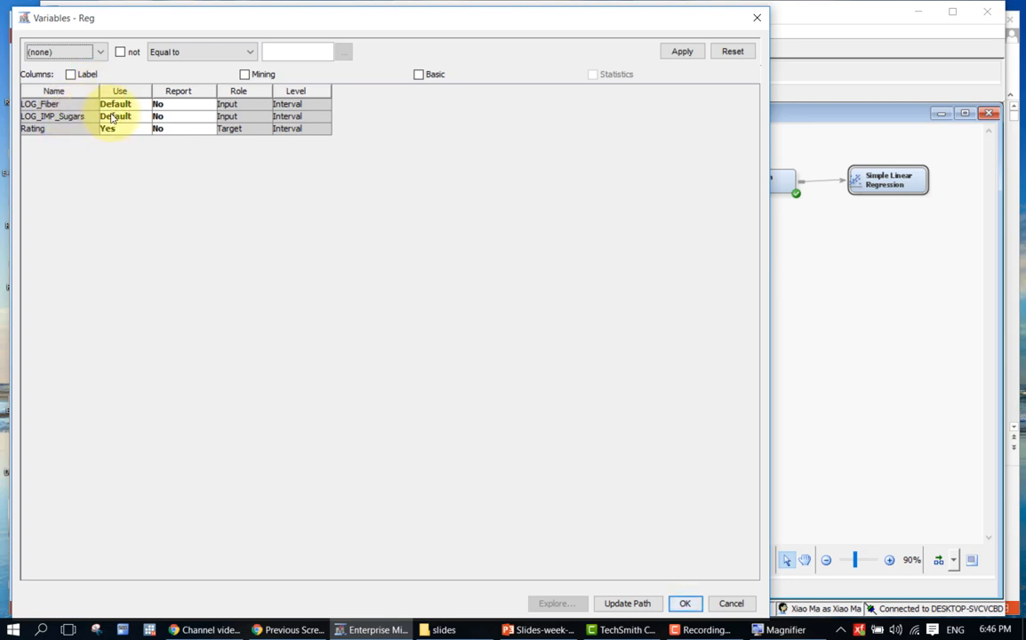
click(112, 116)
click(122, 142)
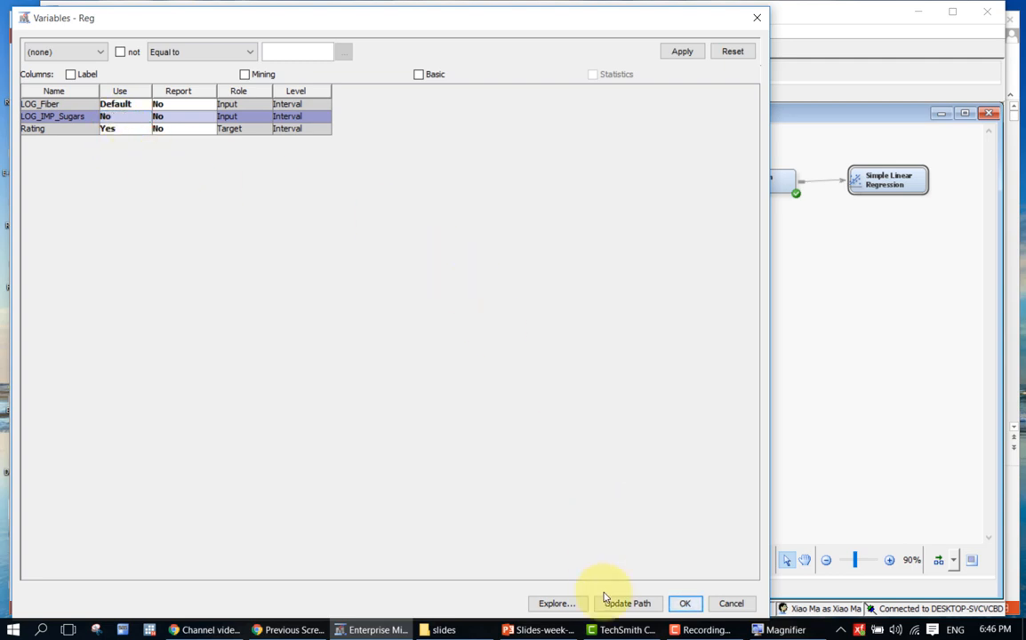
click(685, 605)
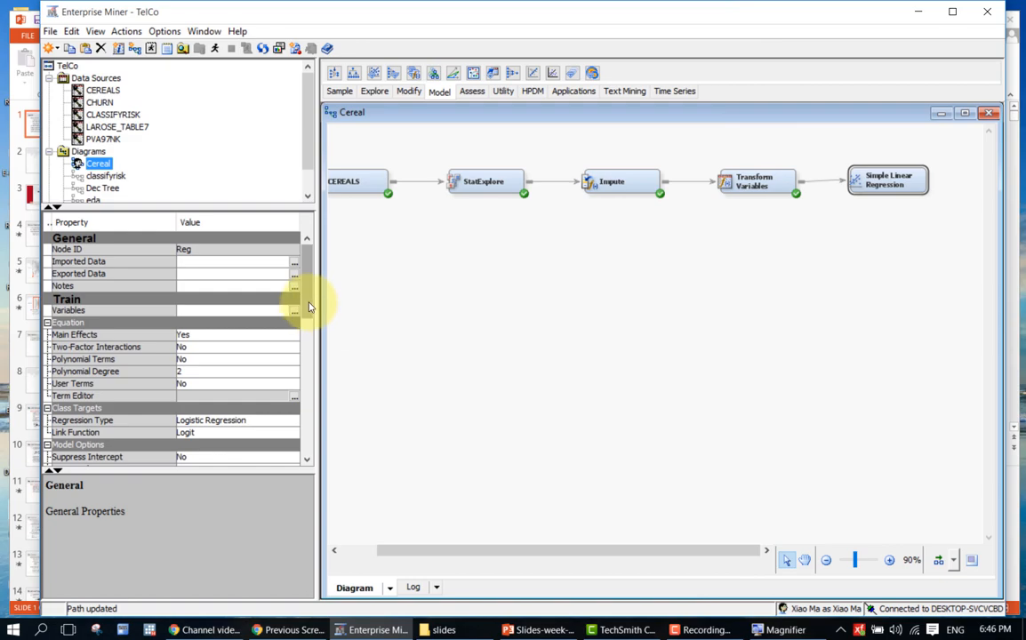
- Check the Selection Model choices of the Simple Linear Regression node and keep None
drag(315, 311, 310, 342)
scroll(309, 343, down, 1)
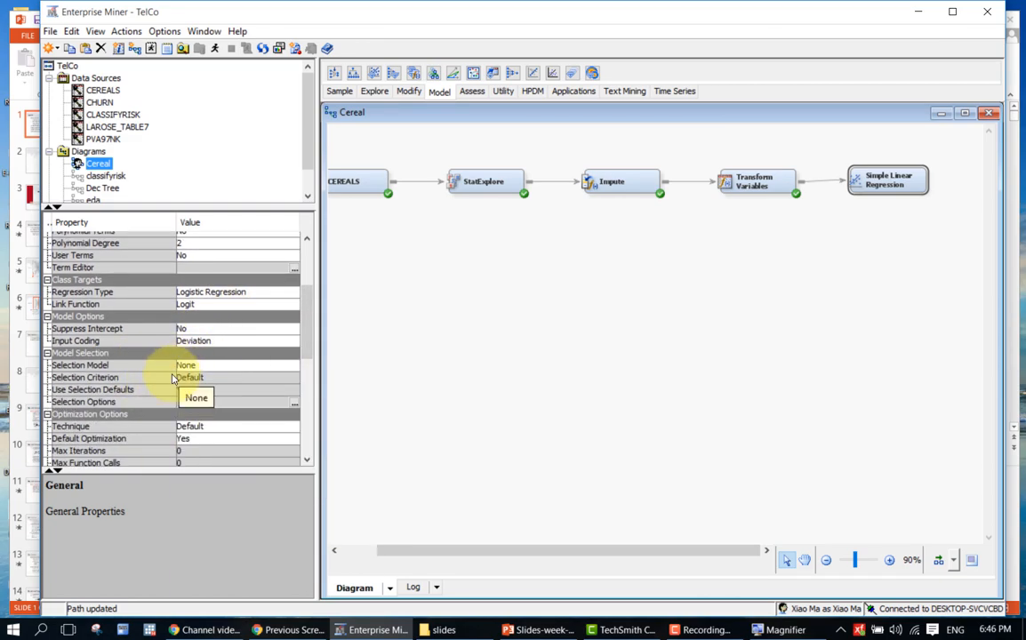
click(229, 367)
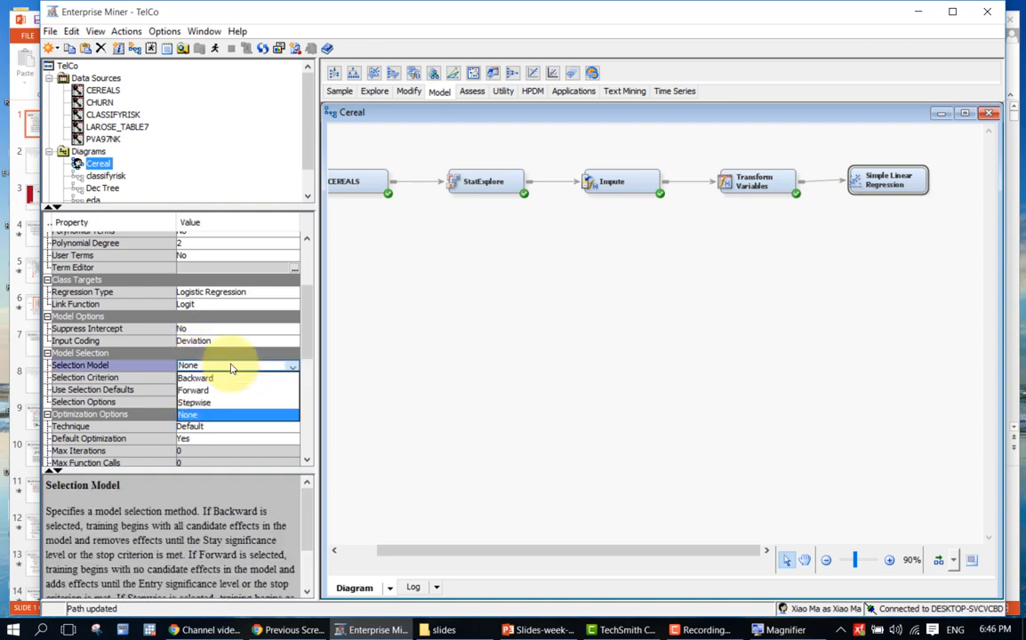
click(231, 368)
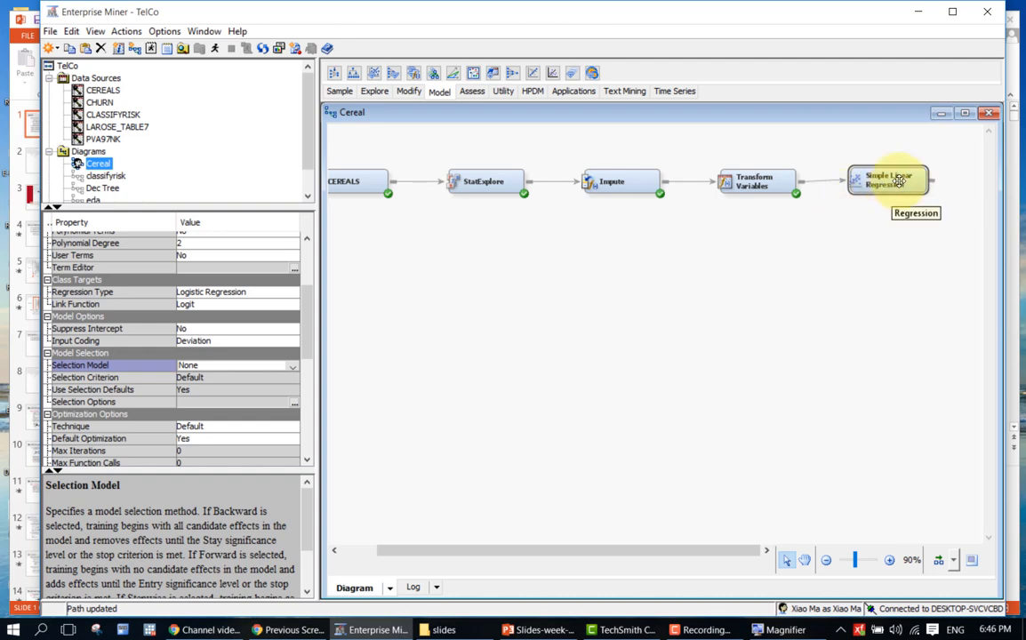
- Run the Simple Linear Regression node and automatically rearrange the diagram's nodes
click(899, 182)
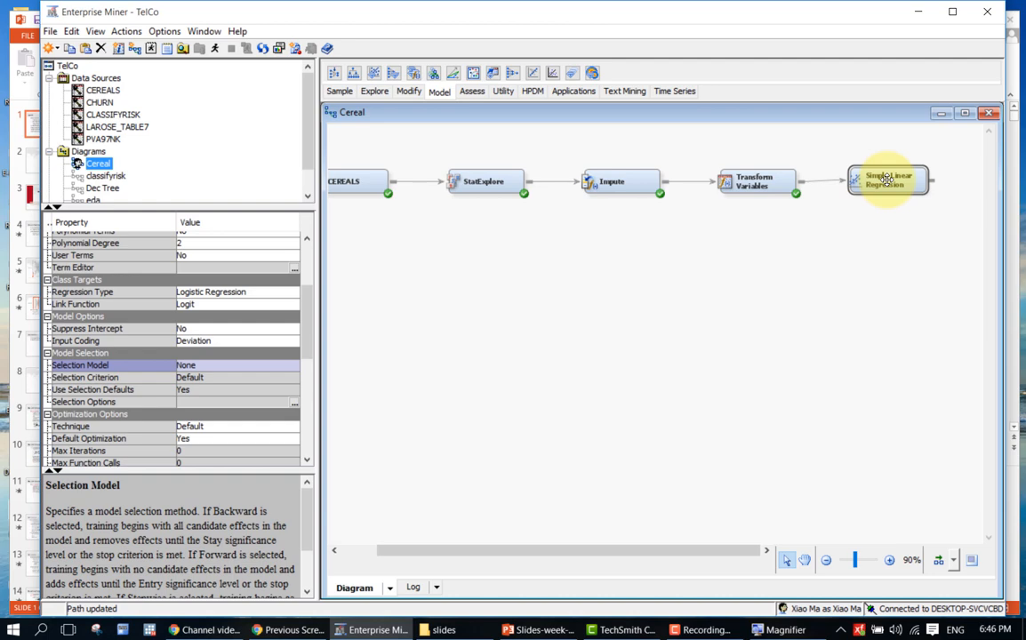
right_click(887, 181)
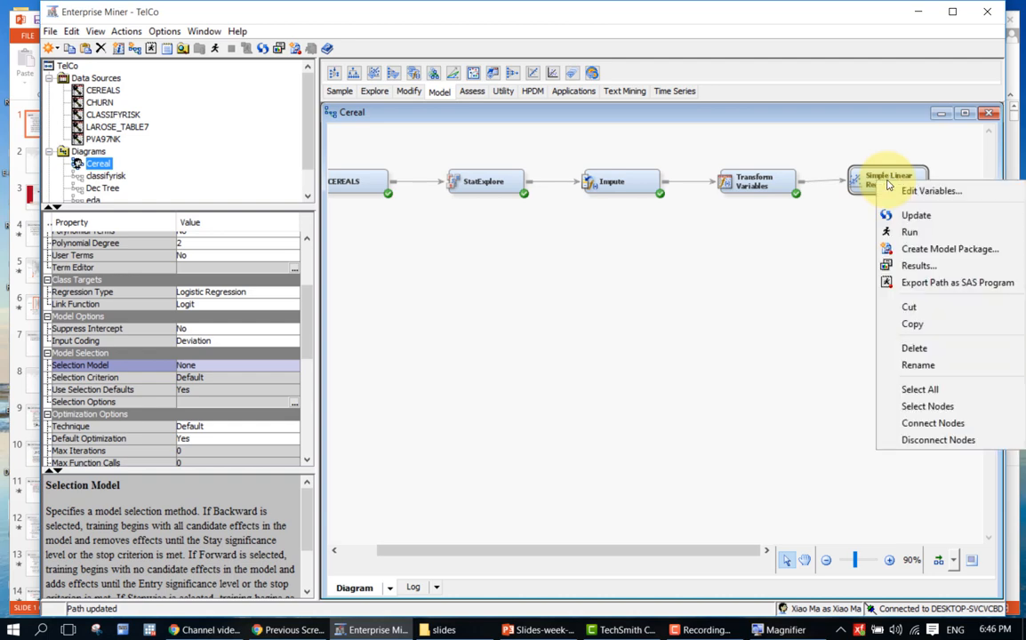
click(865, 233)
click(630, 385)
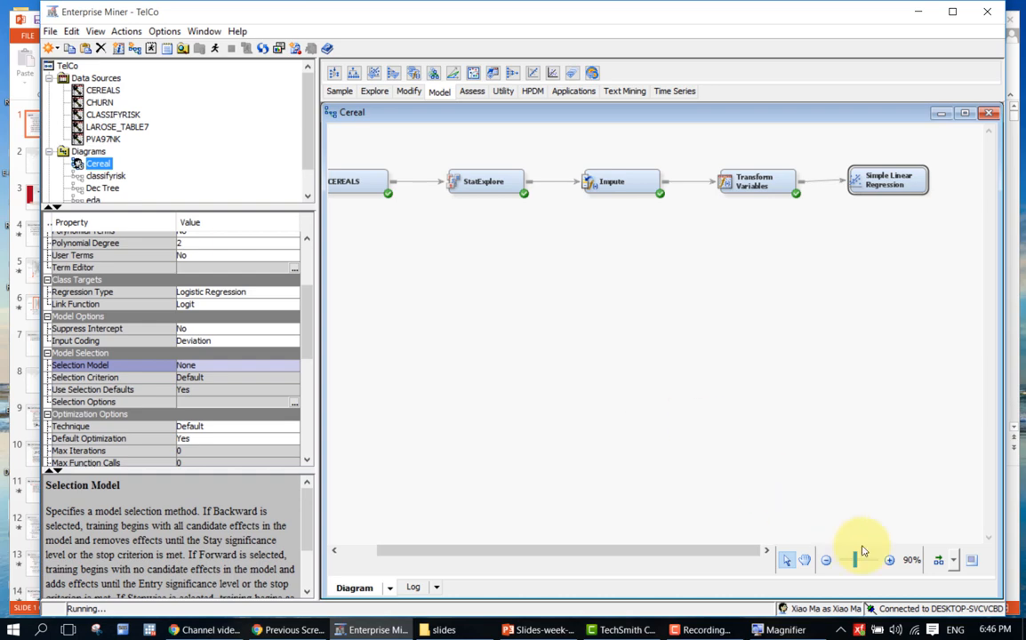
click(938, 560)
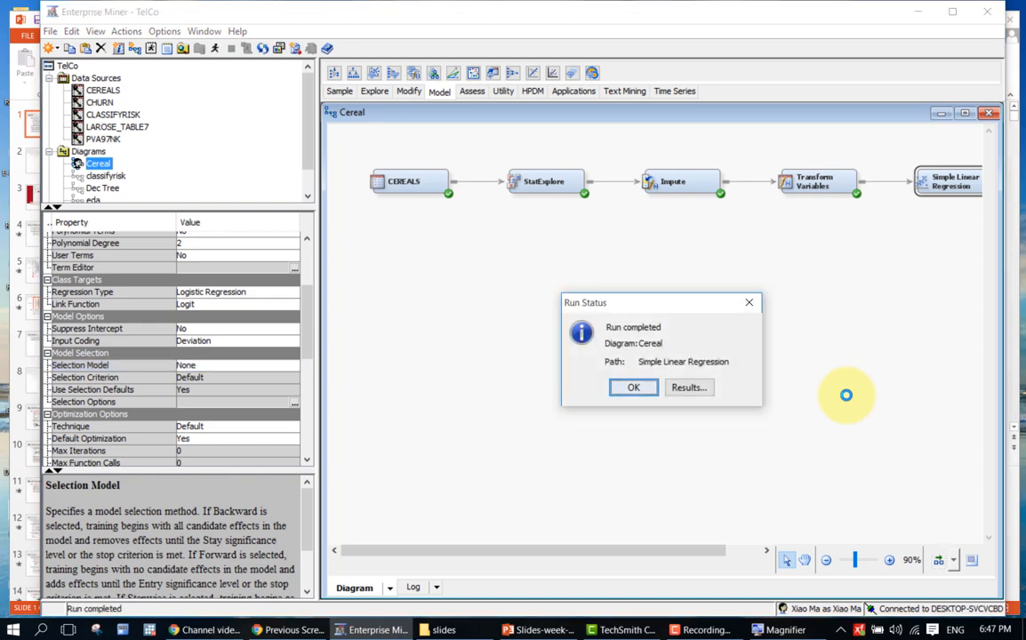
- Open the Simple Linear Regression results and widen the Statistics Label column to read the fit statistics for Rating
click(669, 393)
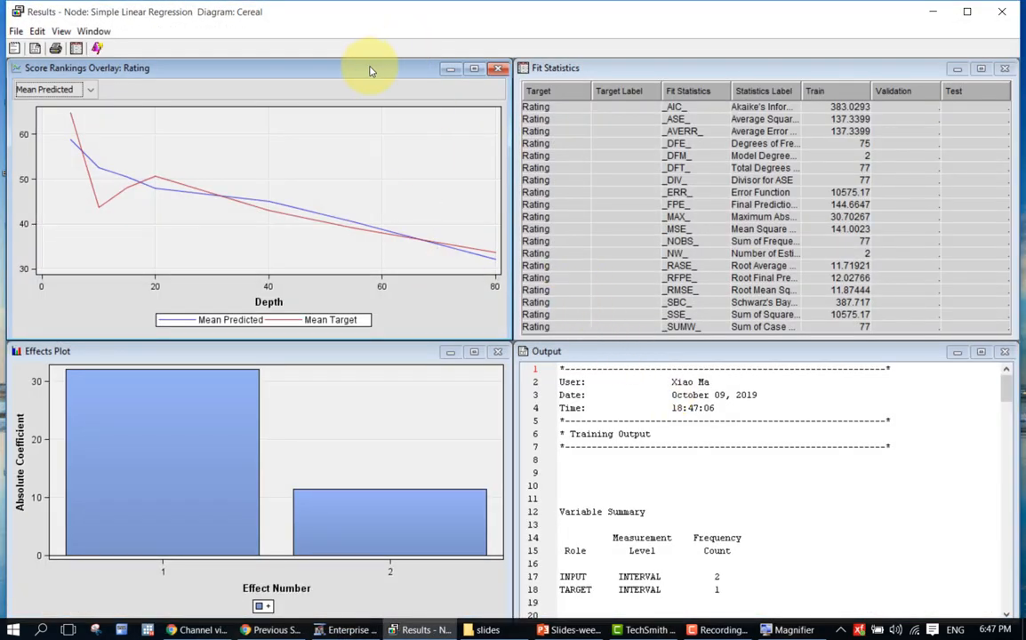
click(620, 79)
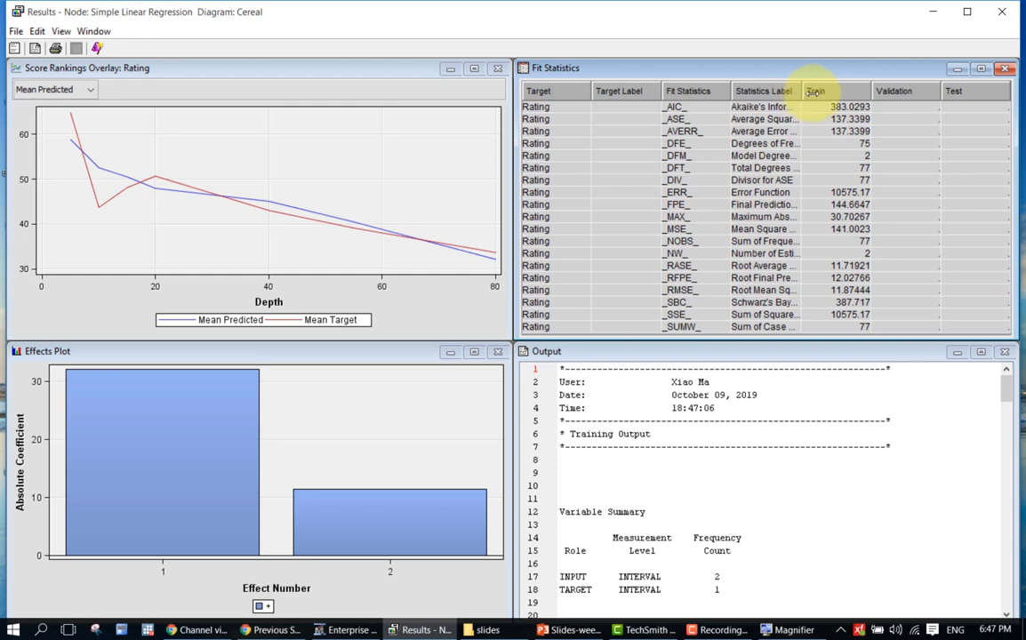
drag(811, 92, 836, 93)
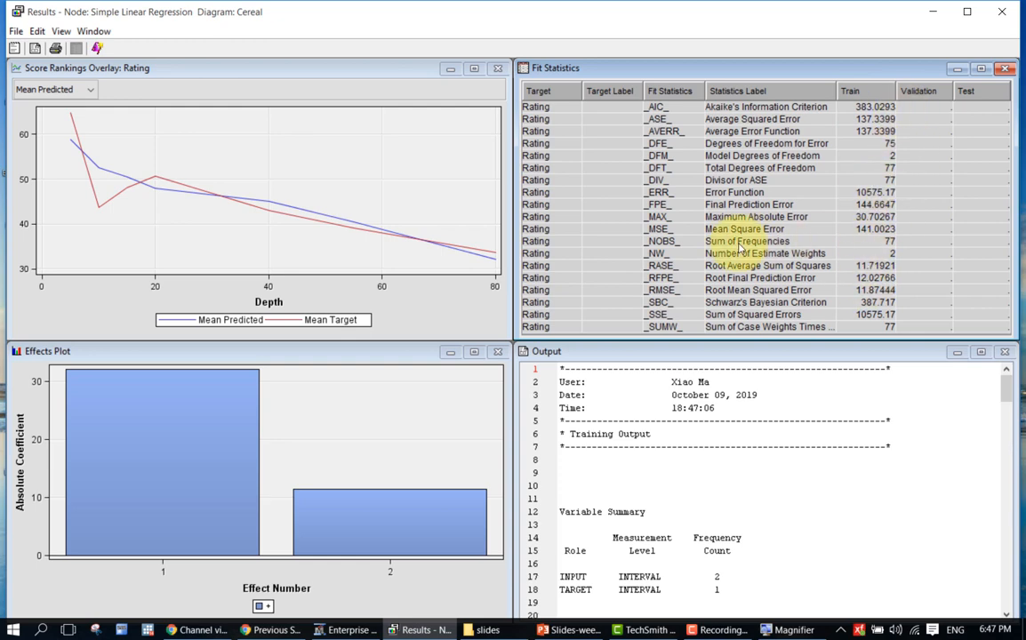
click(533, 351)
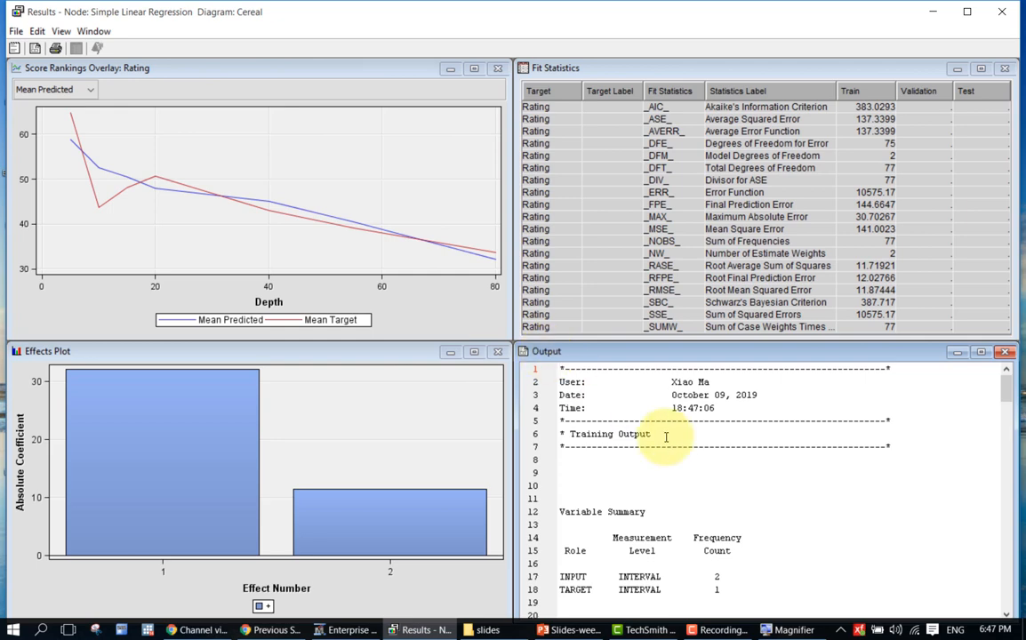
- Review the Score Rankings Overlay for Rating, checking its available statistics while keeping Mean Predicted, and inspect the Effects Plot
click(109, 68)
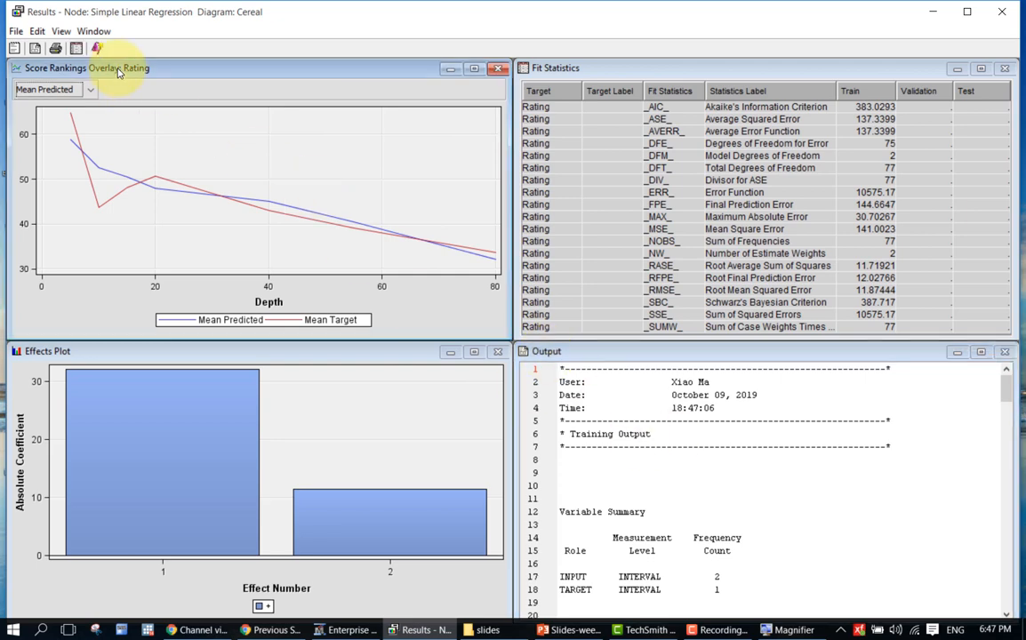
click(88, 92)
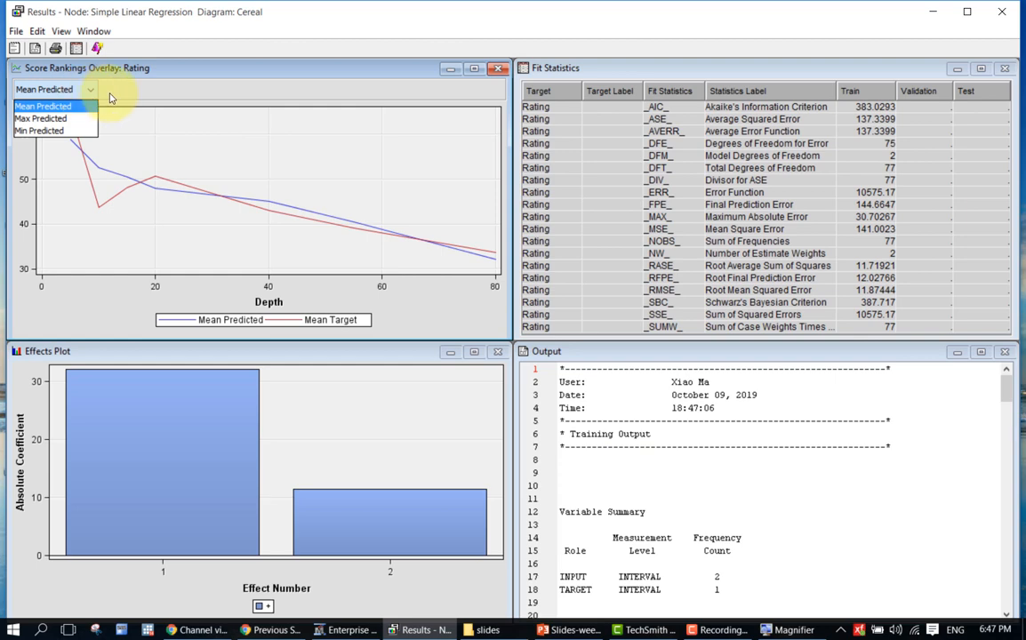
click(110, 95)
click(94, 93)
click(94, 92)
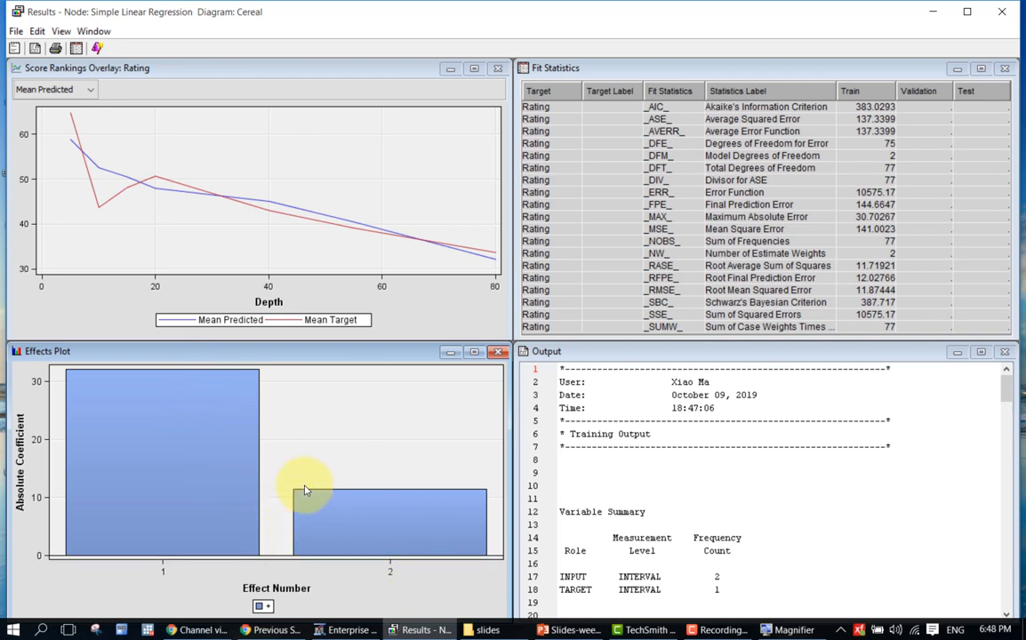
mouse_move(183, 414)
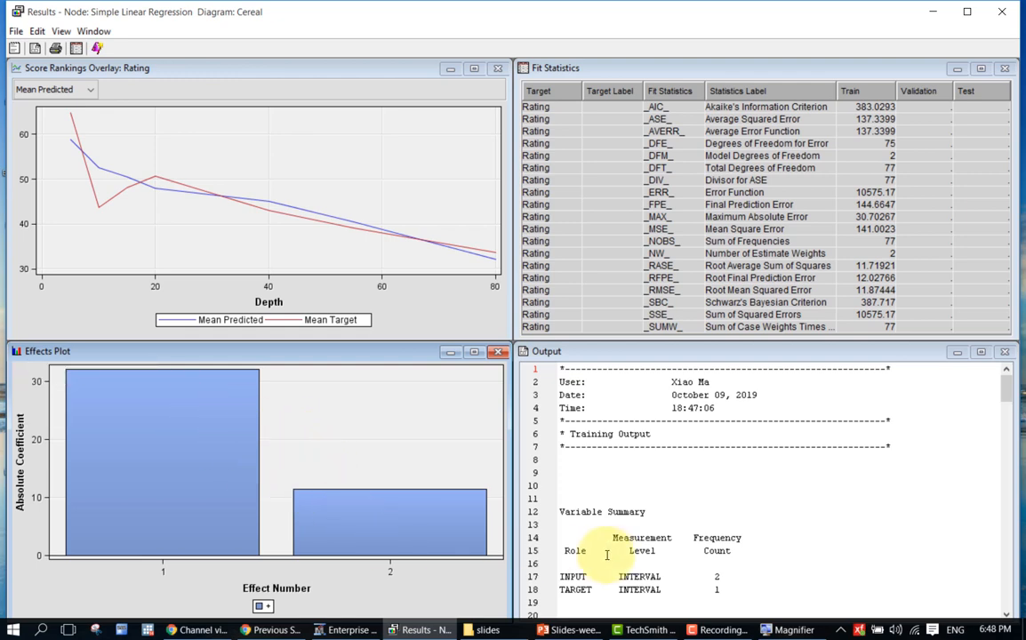
- Maximize the regression's training output to read its variable summary, and dismiss the text search without searching
click(981, 352)
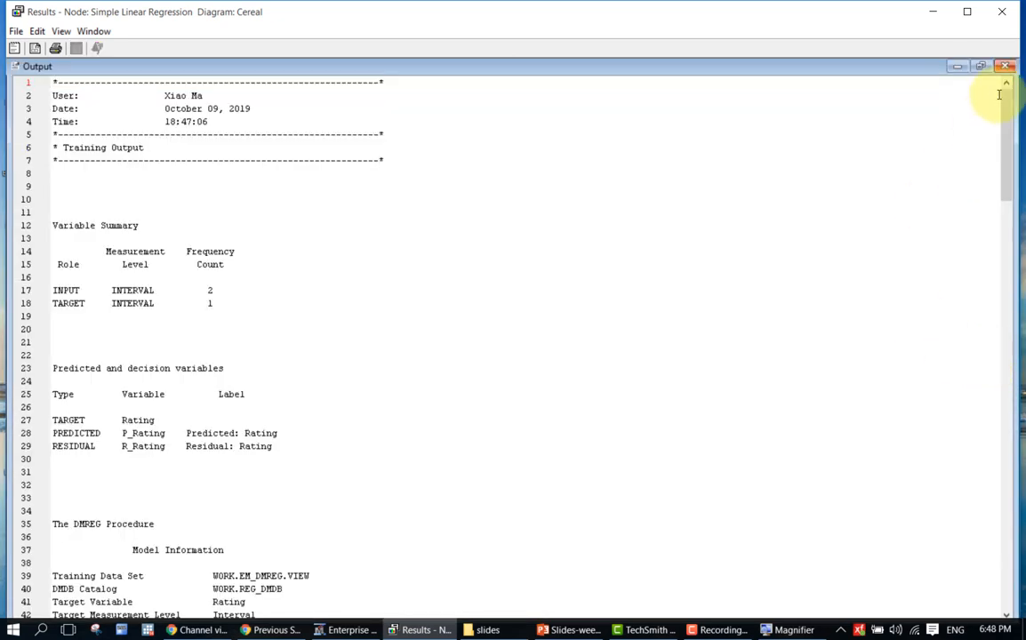
mouse_move(1008, 119)
mouse_down()
mouse_move(985, 470)
mouse_move(985, 214)
mouse_move(998, 109)
mouse_up()
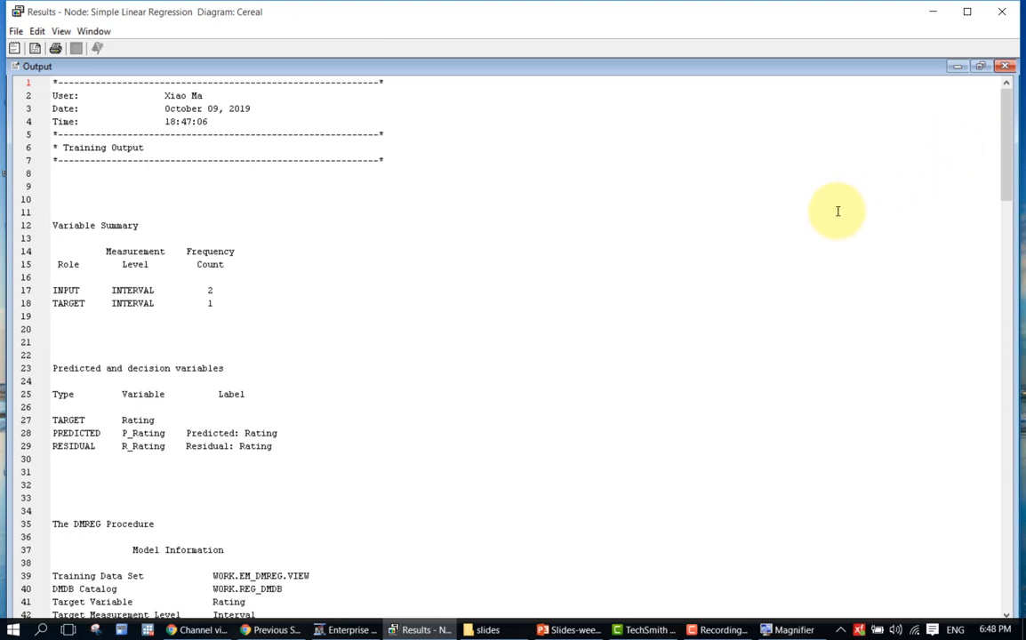
click(664, 235)
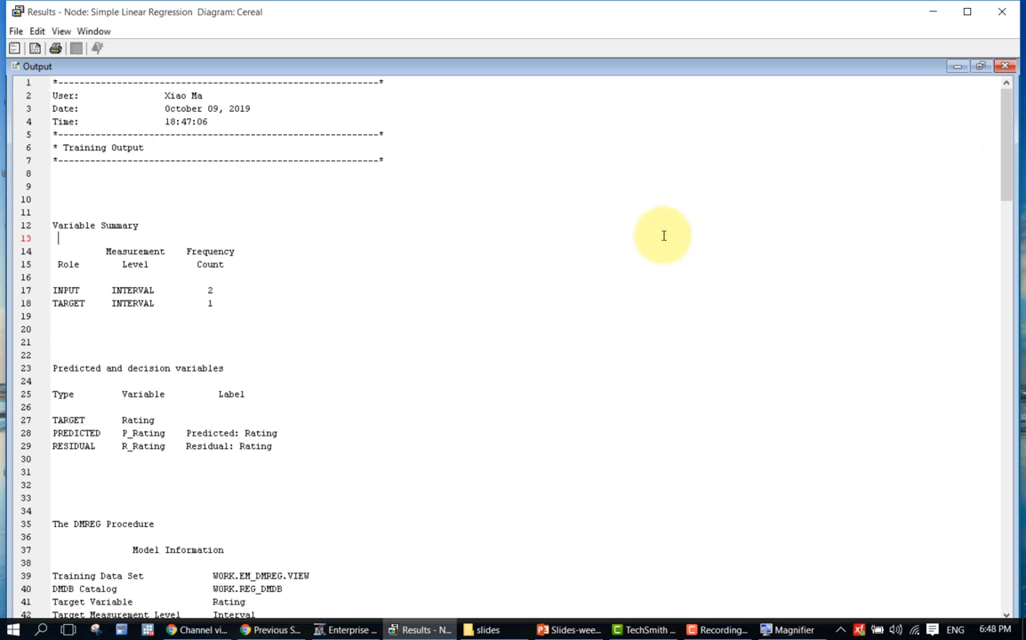
key(ctrl+f)
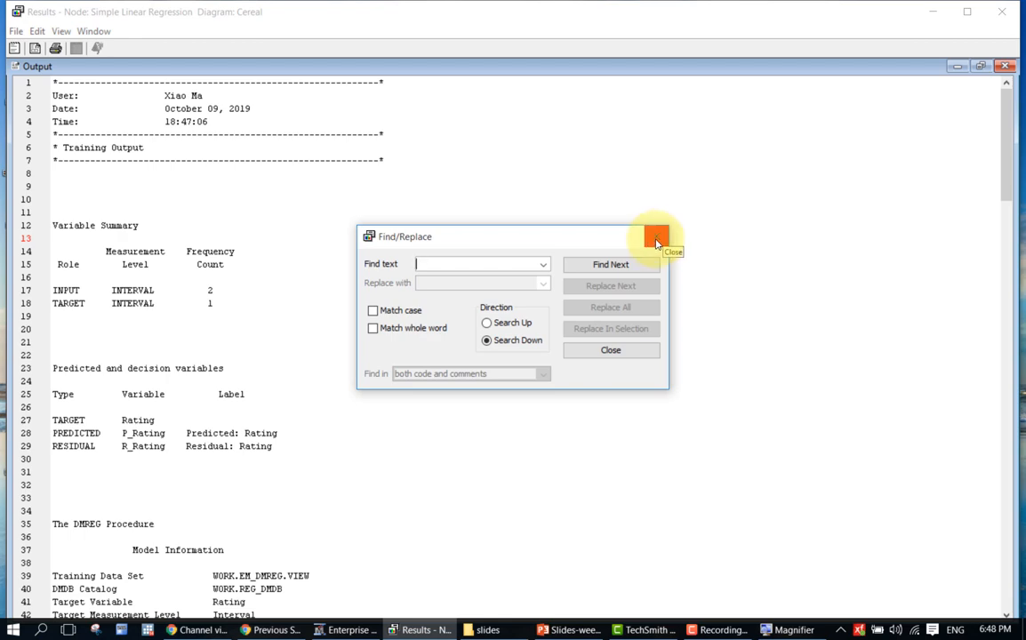
click(655, 240)
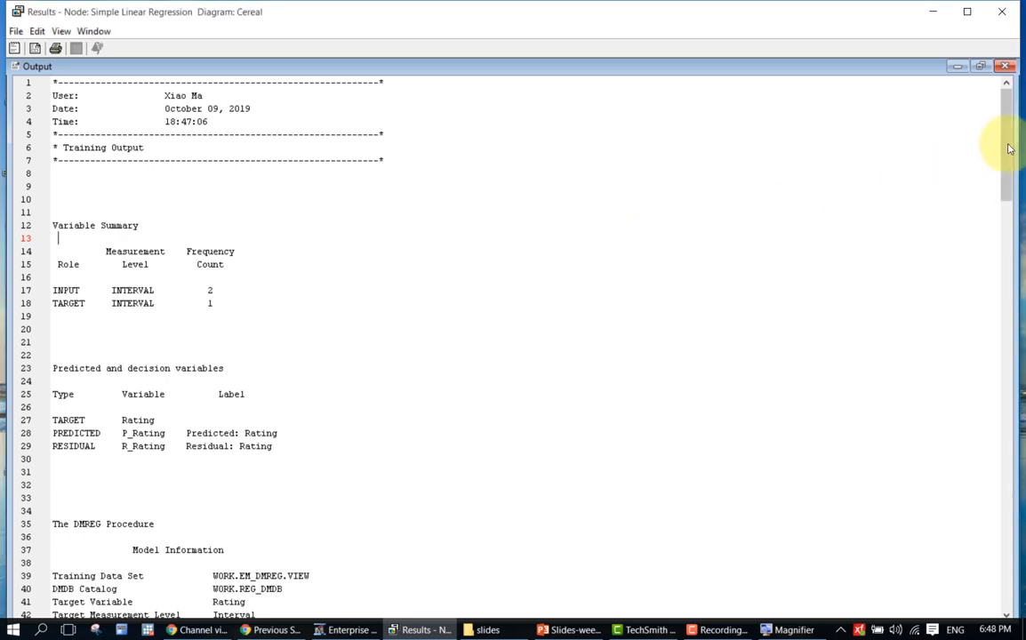
- Examine the model fit statistics and the Intercept and LOG_Fiber estimates with their p-values in the output, and close the results
drag(1011, 161, 1009, 289)
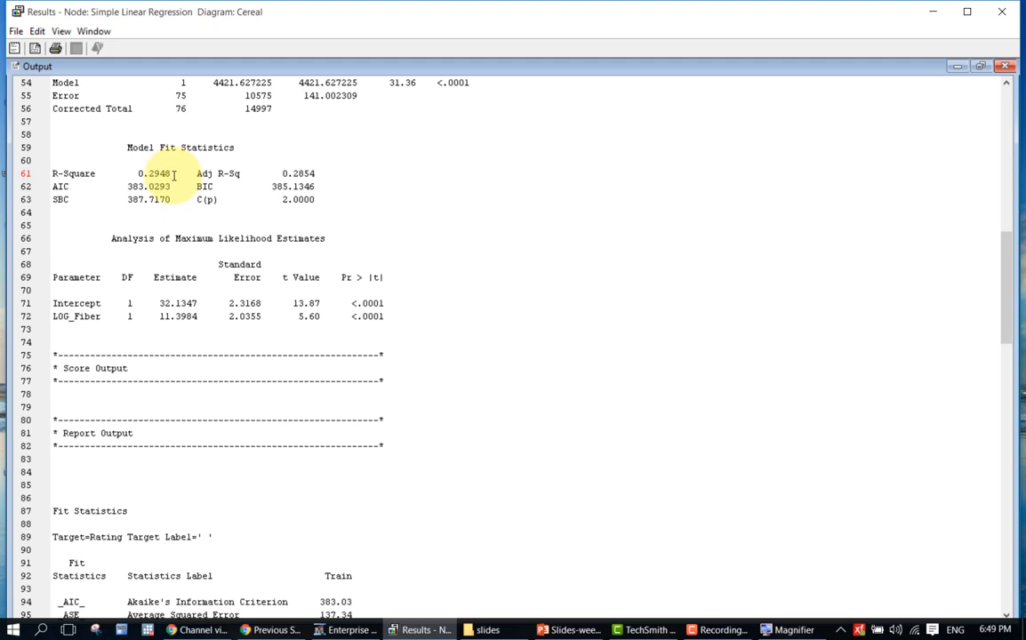
click(315, 173)
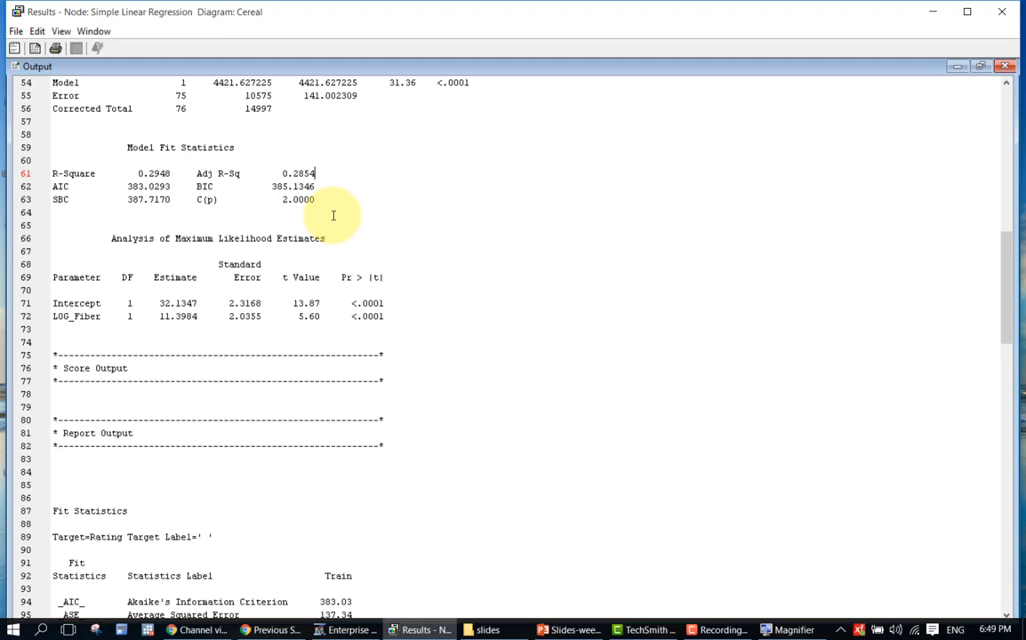
click(160, 317)
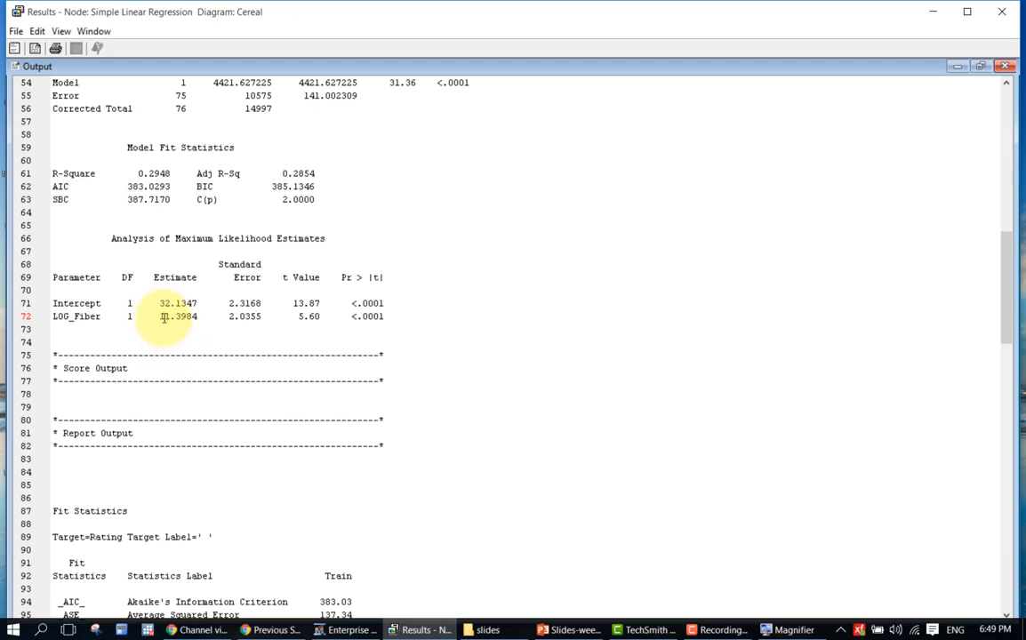
drag(162, 318, 195, 317)
click(202, 318)
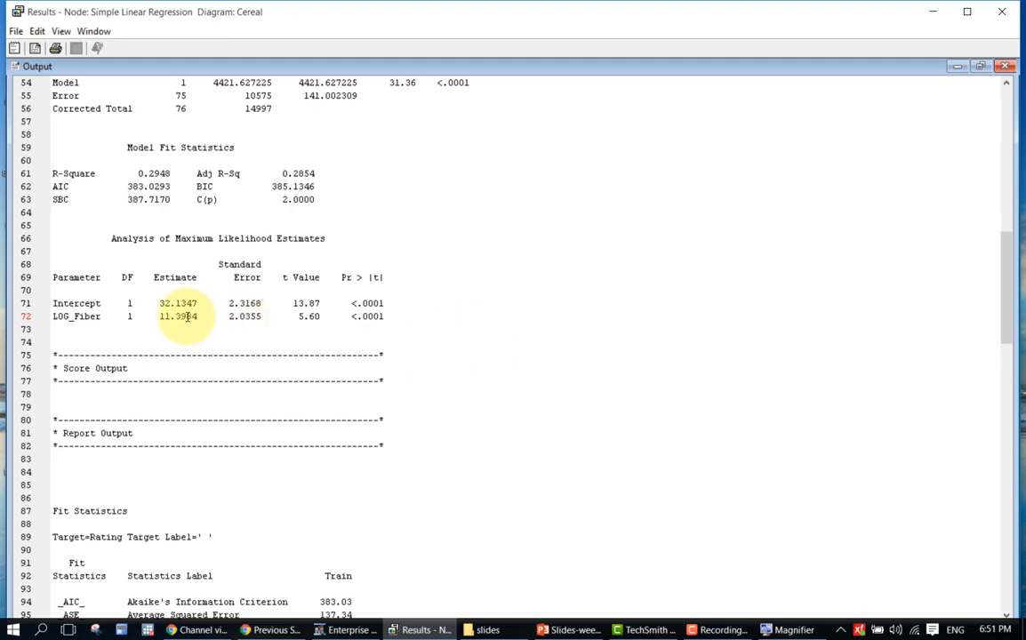
drag(160, 304, 172, 304)
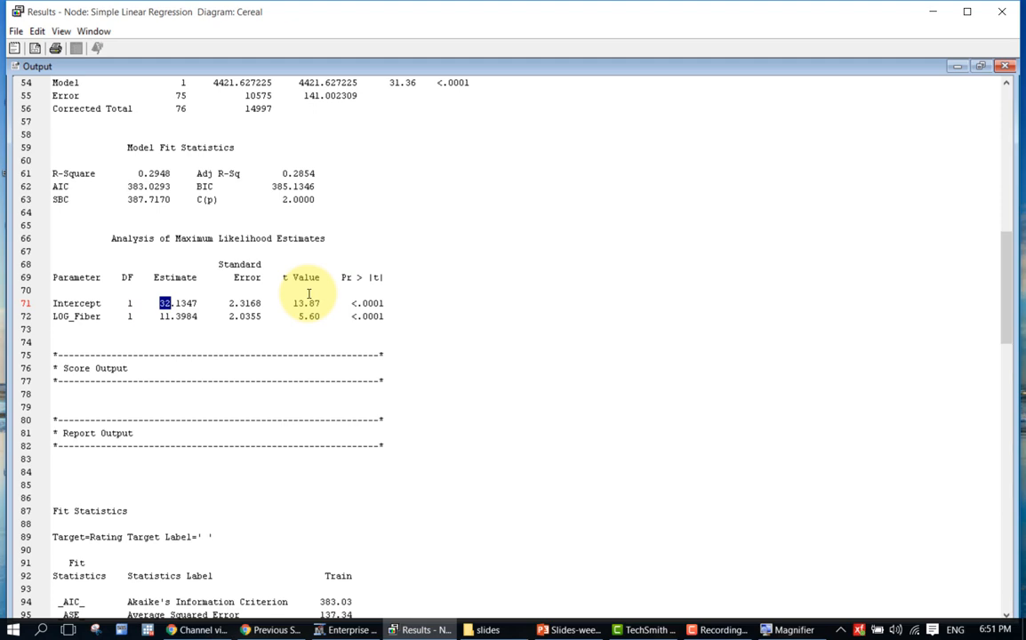
click(385, 301)
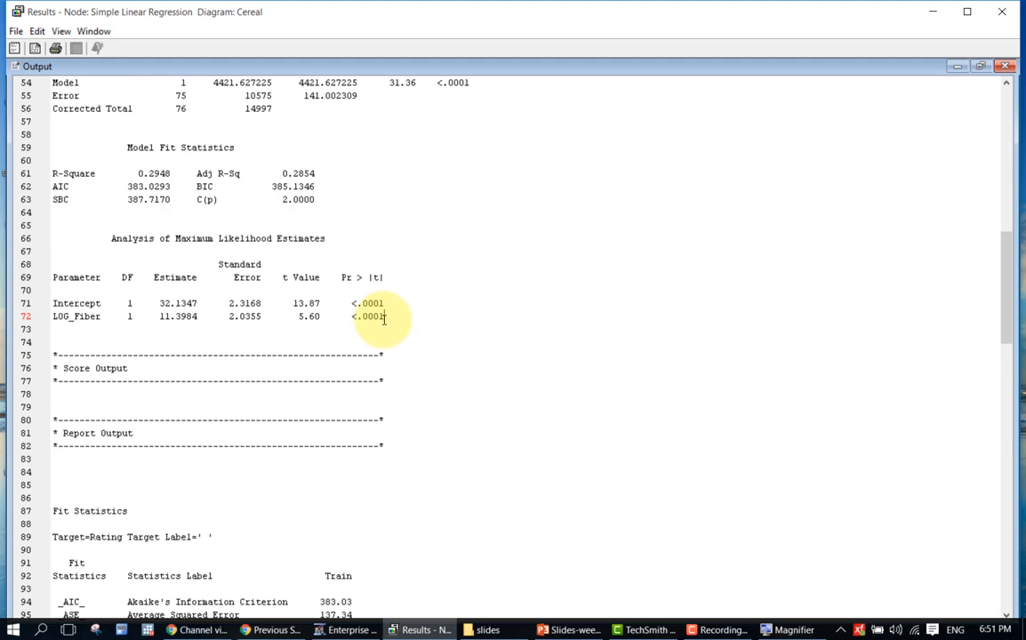
click(997, 16)
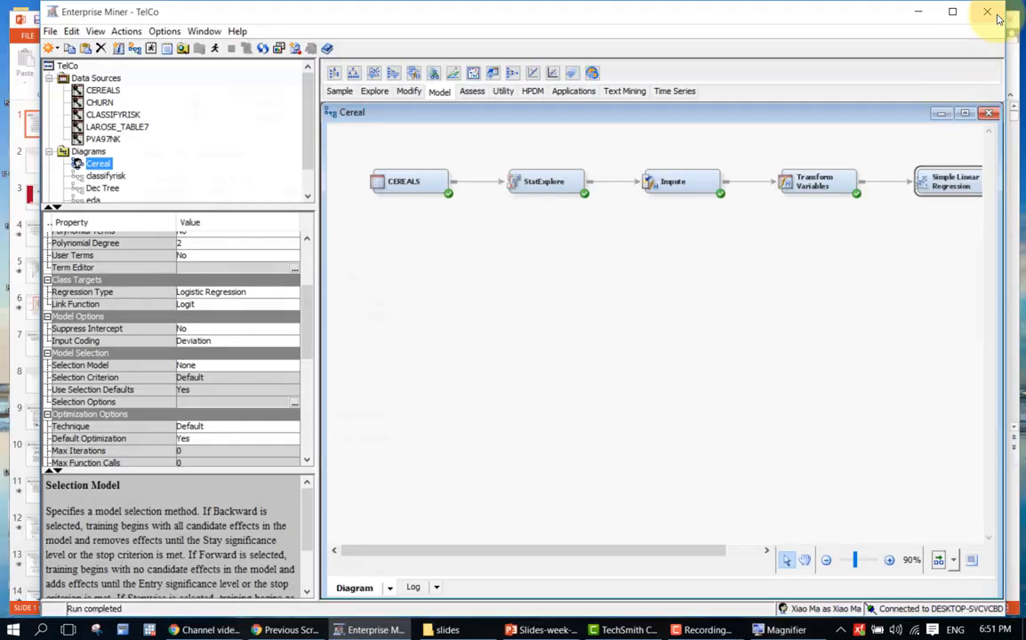
- Add a second Regression node below Simple Linear Regression and connect the Transform Variables node to it
click(769, 276)
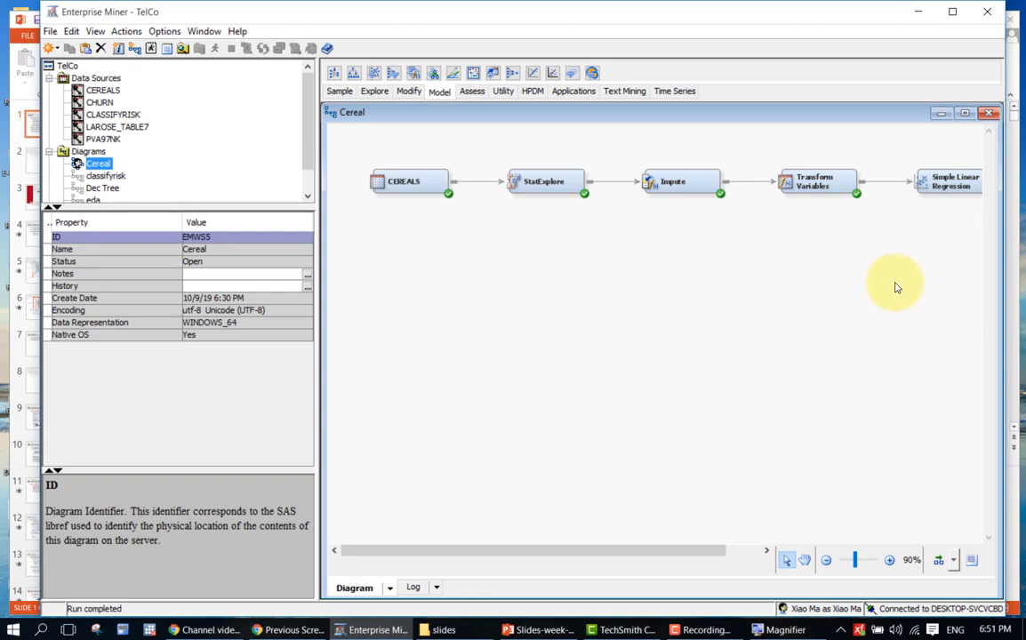
drag(671, 546, 706, 544)
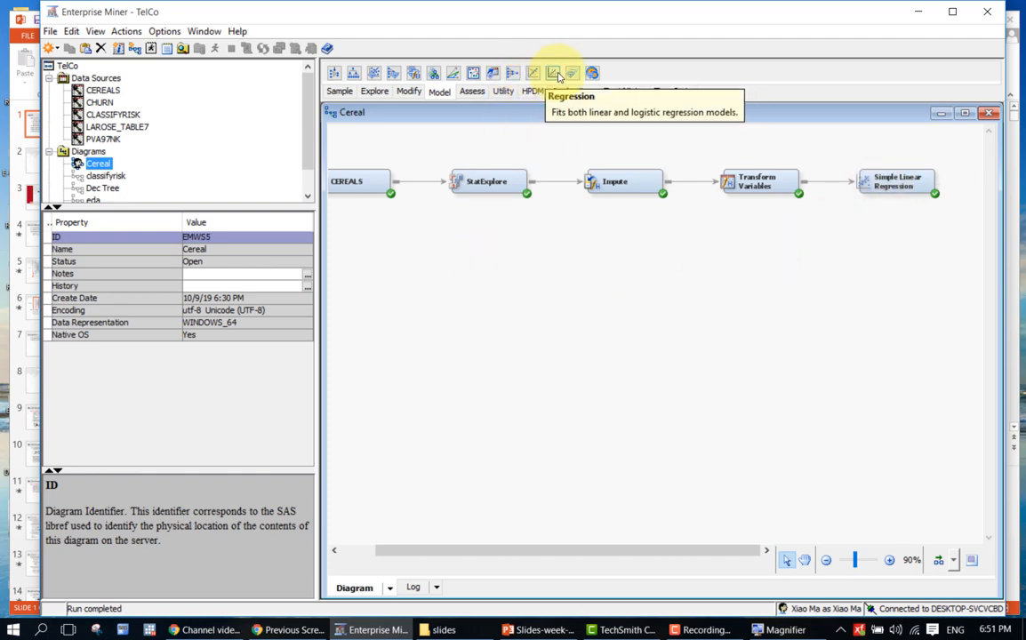
drag(554, 73, 860, 235)
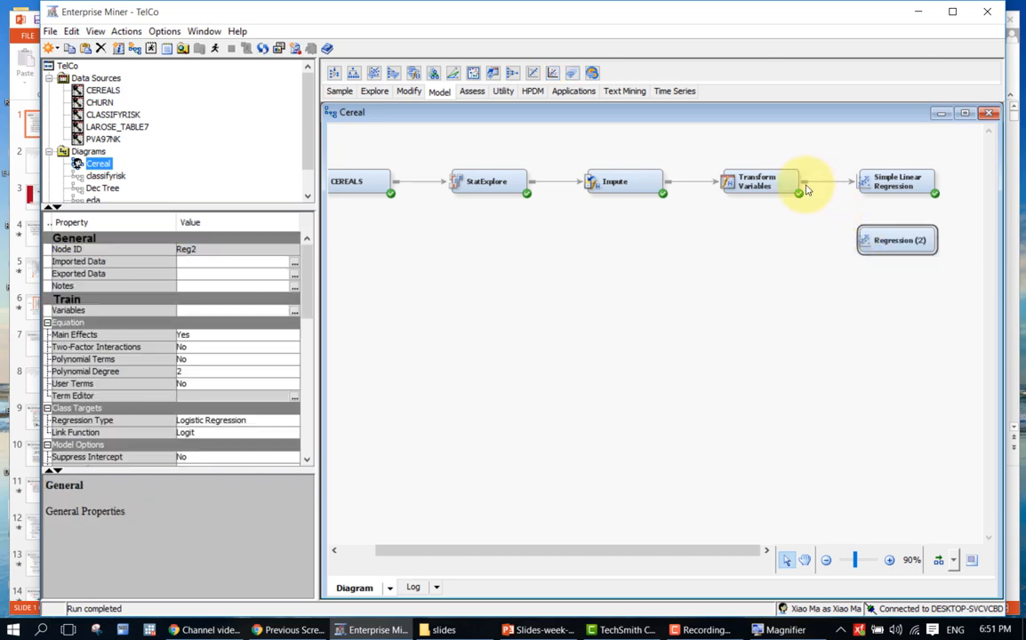
drag(799, 190, 869, 234)
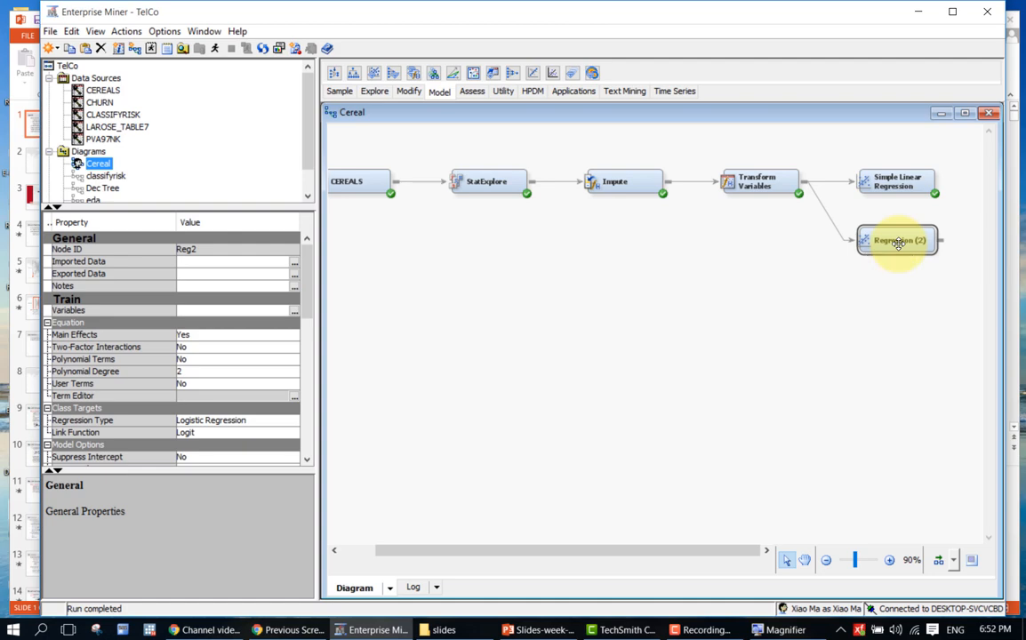
- Rename the second regression node, Regression (2), as Multiple Regression
right_click(900, 243)
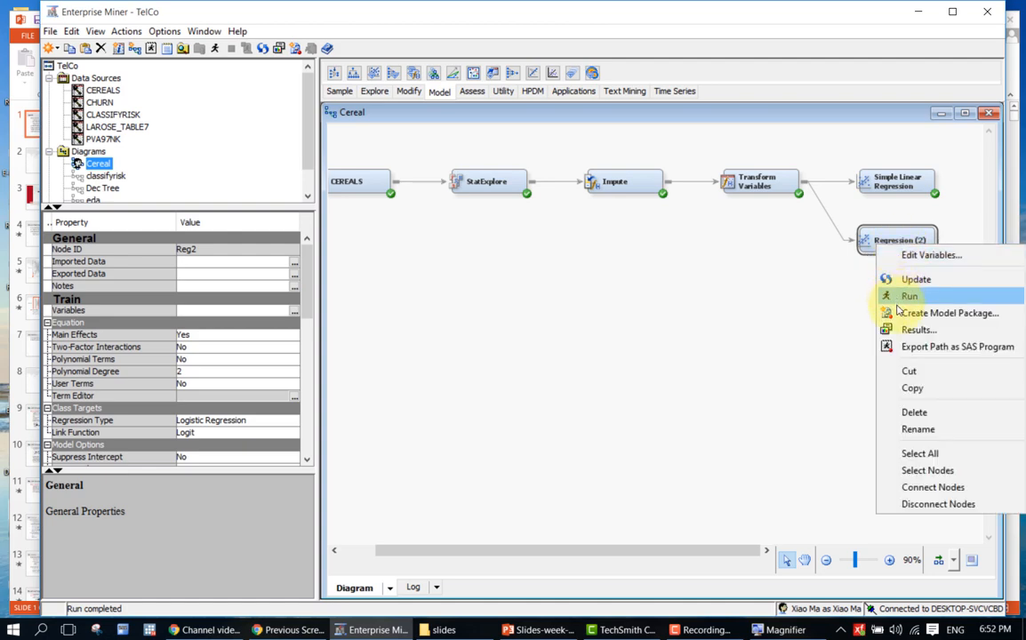
click(909, 429)
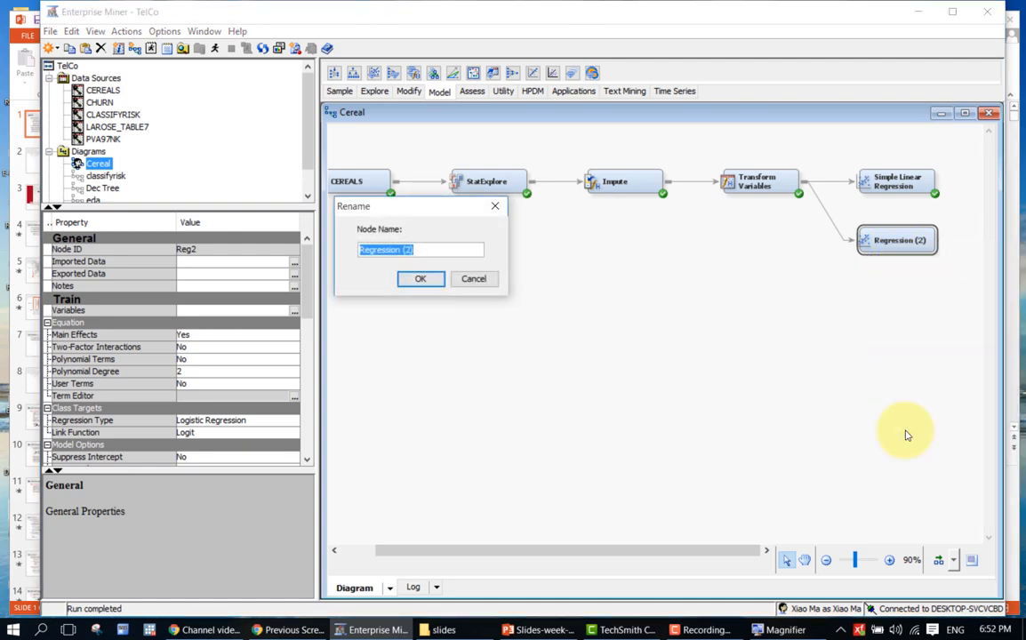
key(End)
key(BackSpace)
key(BackSpace)
key(BackSpace)
key(BackSpace)
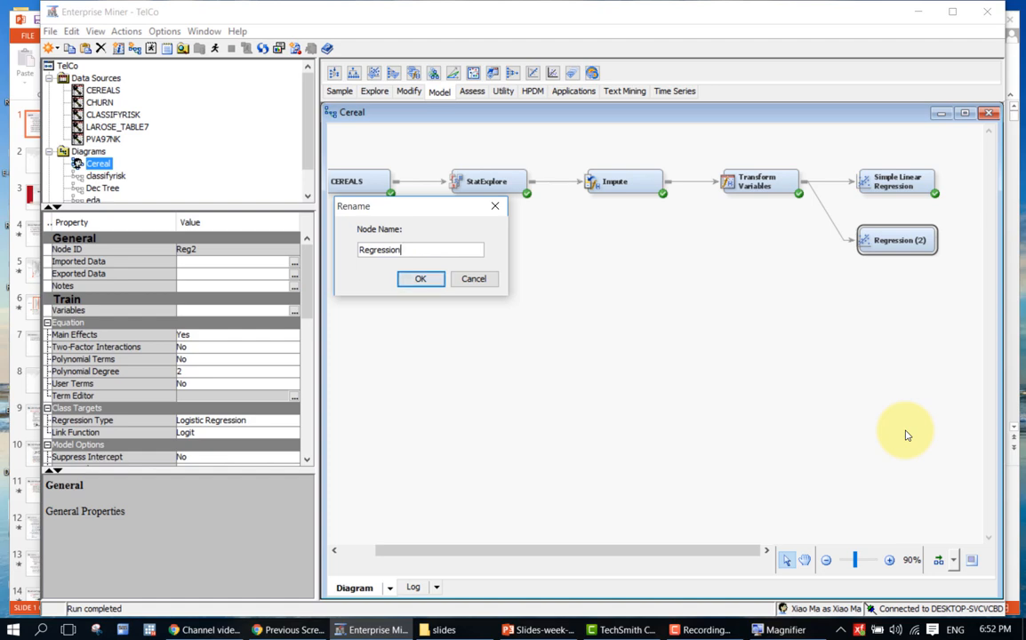
key(Home)
text(Multiple)
key(Return)
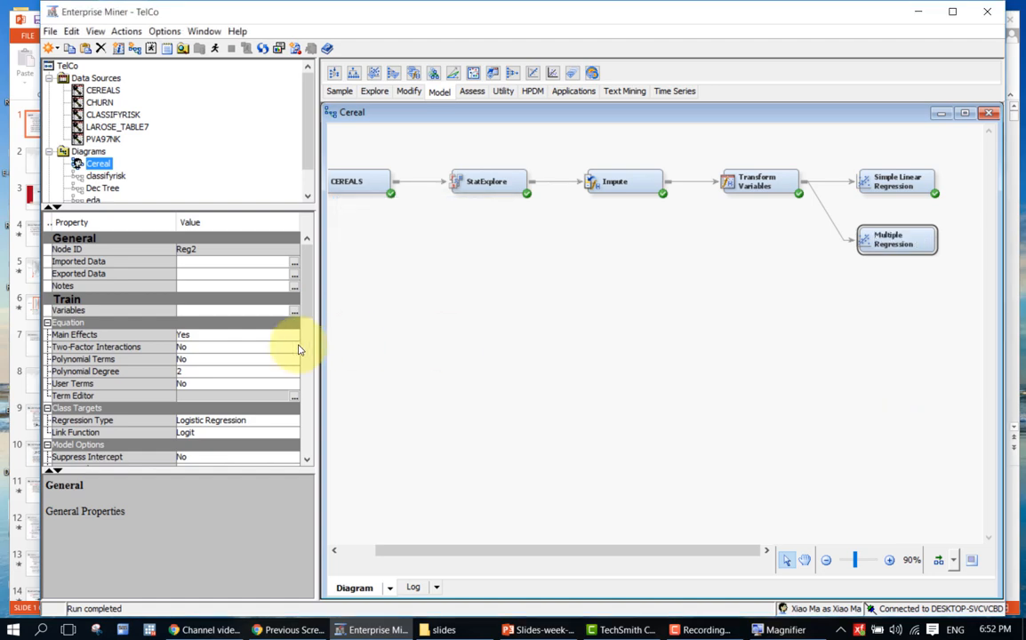
- Review the names, use settings and roles of the Multiple Regression node's variables, and close the list without changes
click(293, 315)
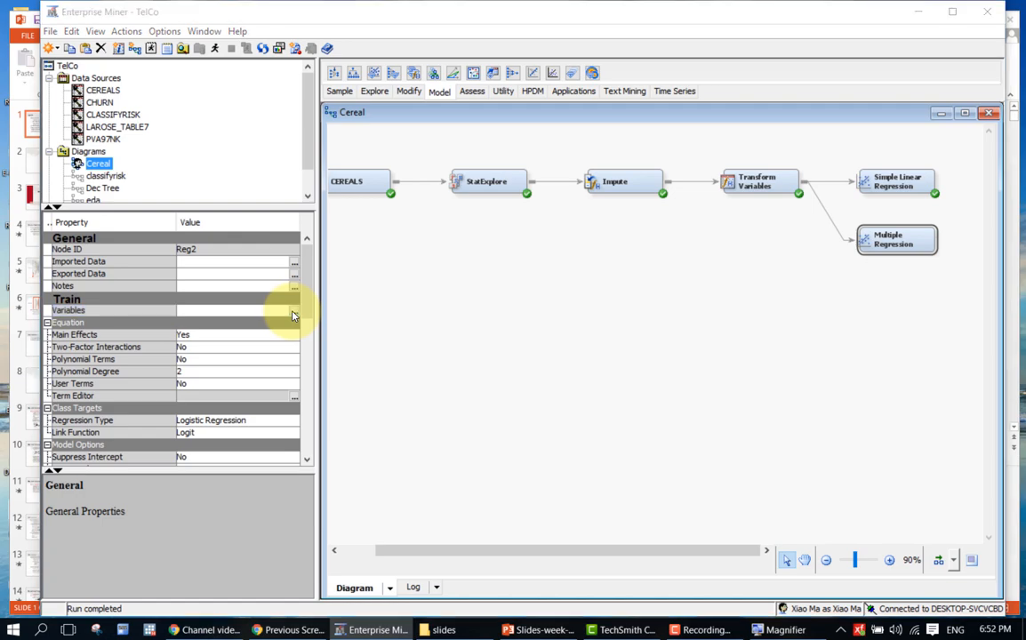
click(293, 315)
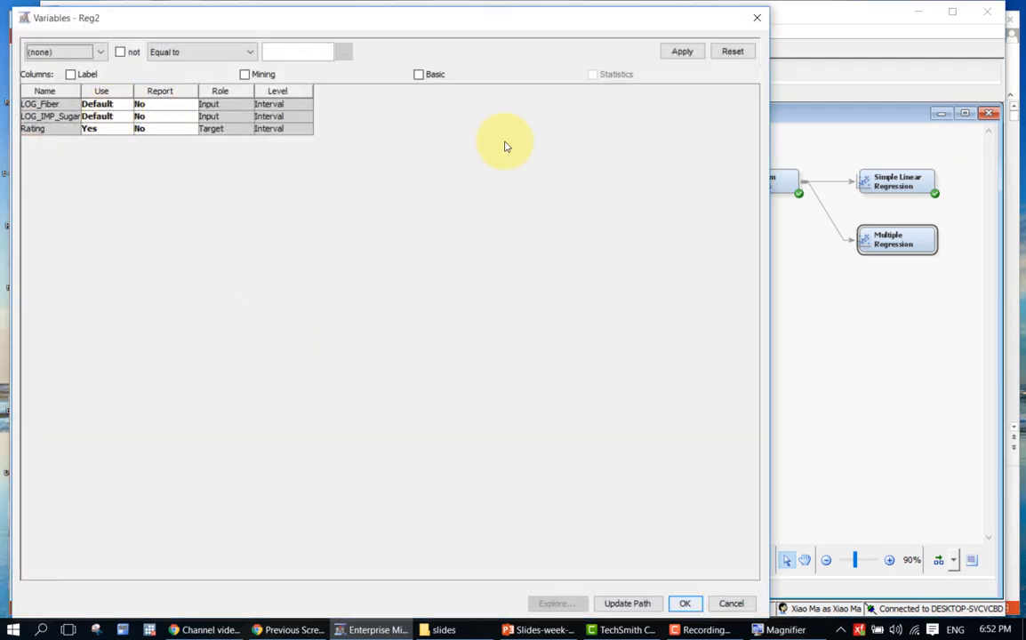
click(756, 17)
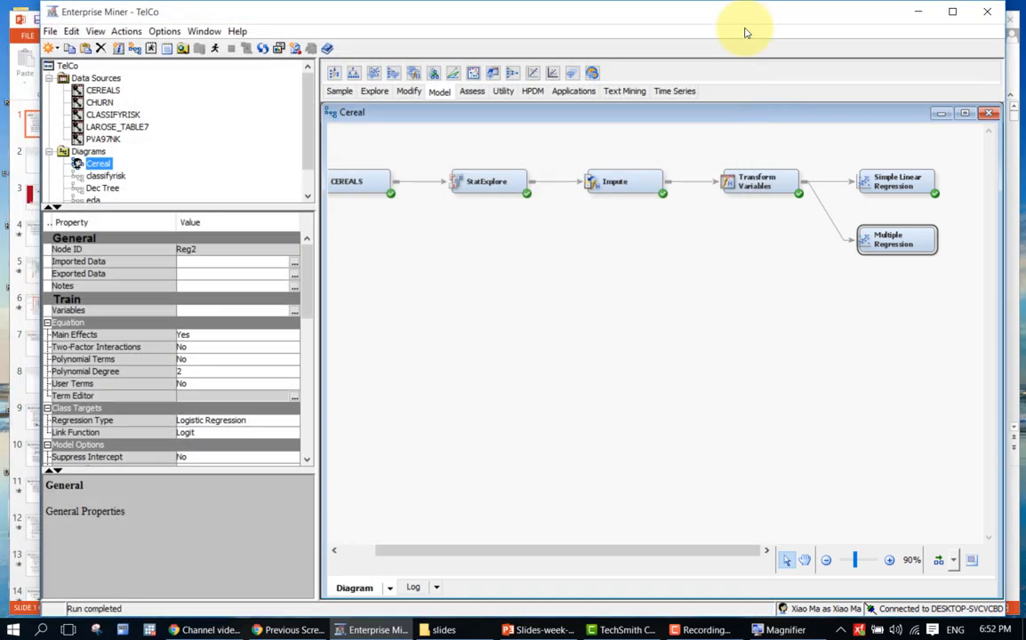
click(618, 327)
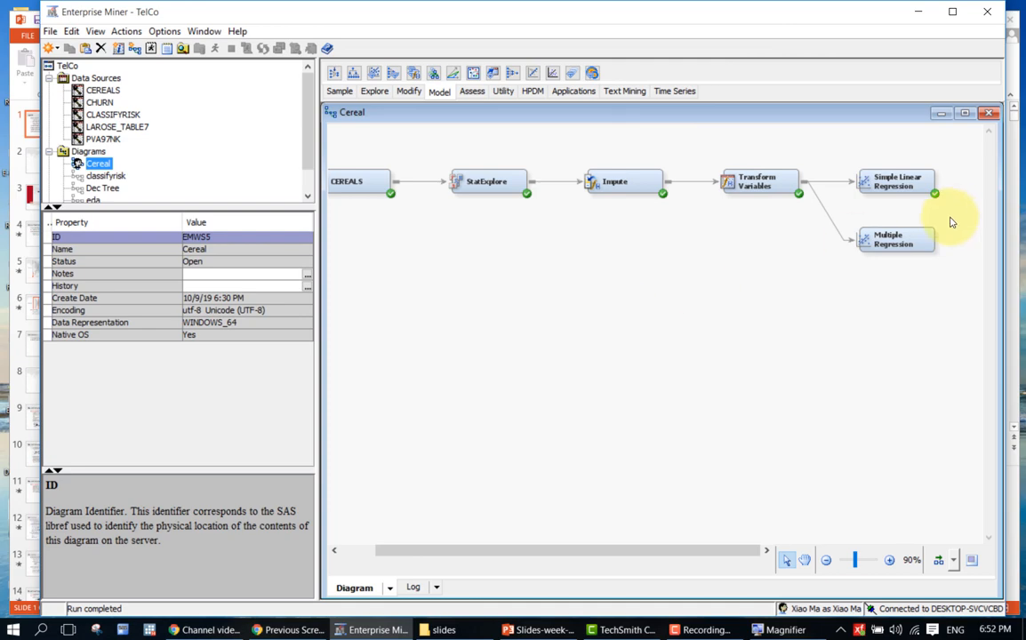
- Check the available Selection Model methods for the Multiple Regression node, keeping None
click(907, 236)
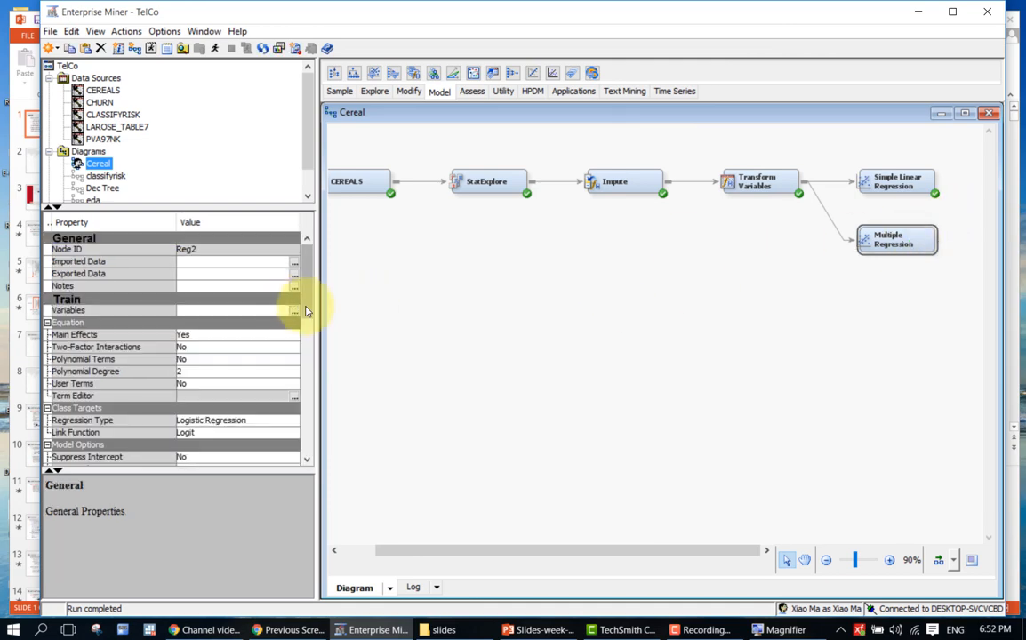
scroll(302, 304, down, 4)
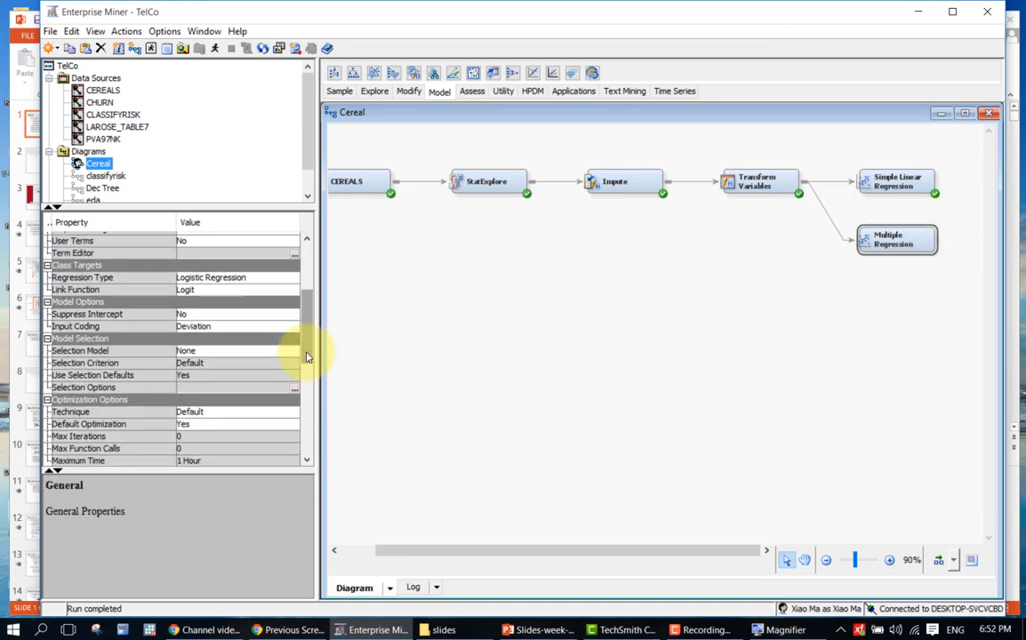
click(237, 354)
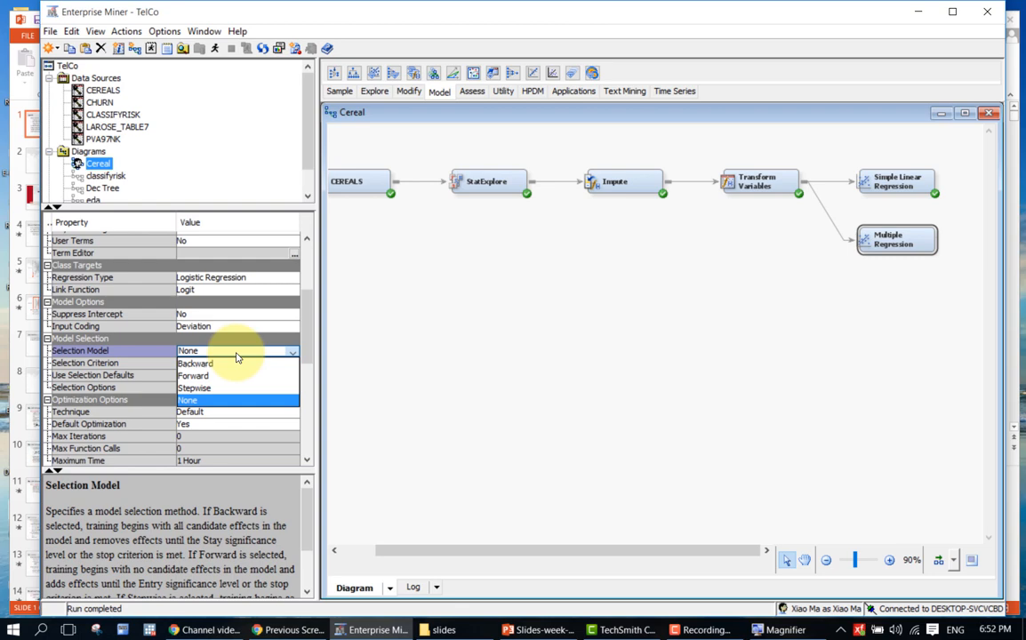
click(236, 357)
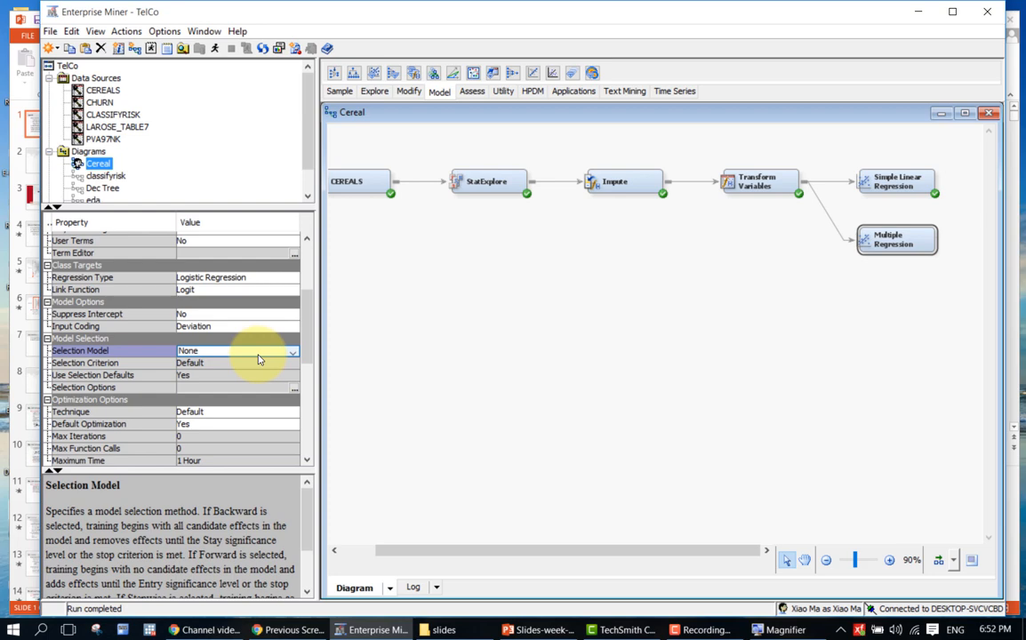
click(458, 345)
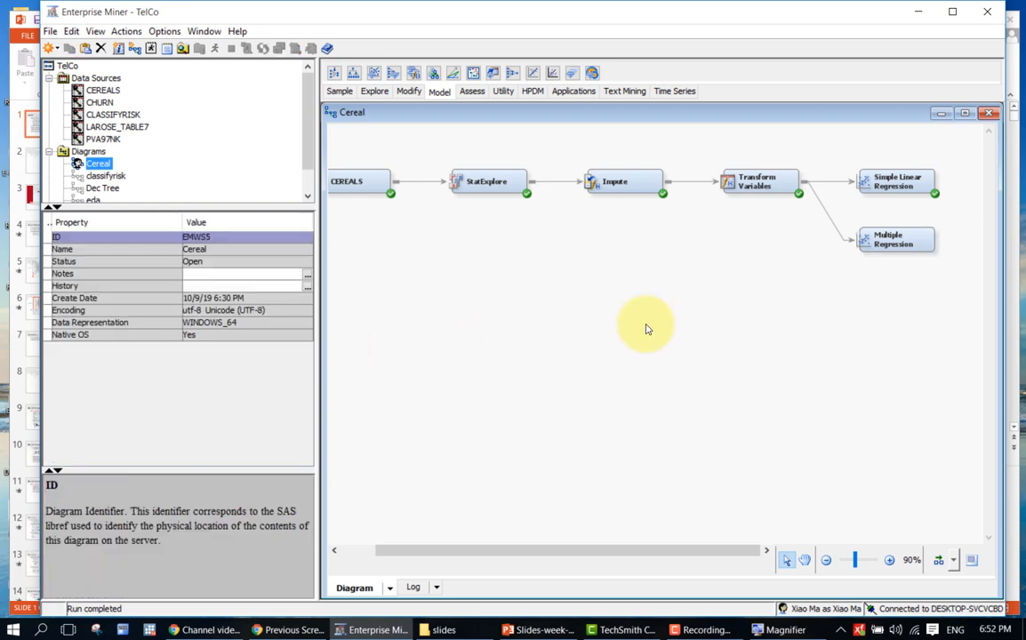
- Check the Regression Type description and choices for the Simple Linear Regression node, keeping Logistic Regression
click(901, 228)
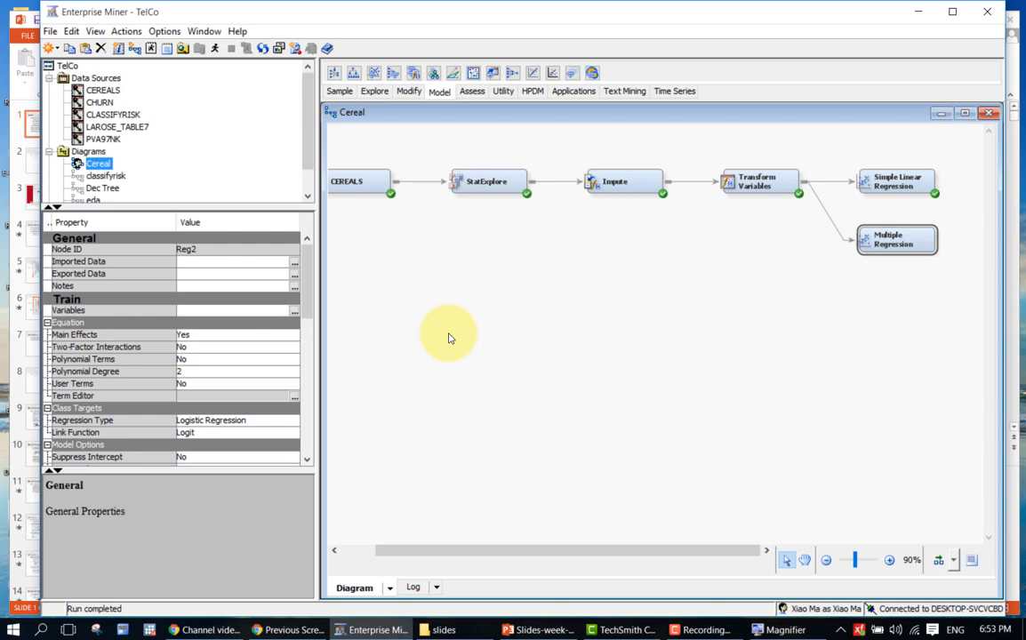
click(896, 178)
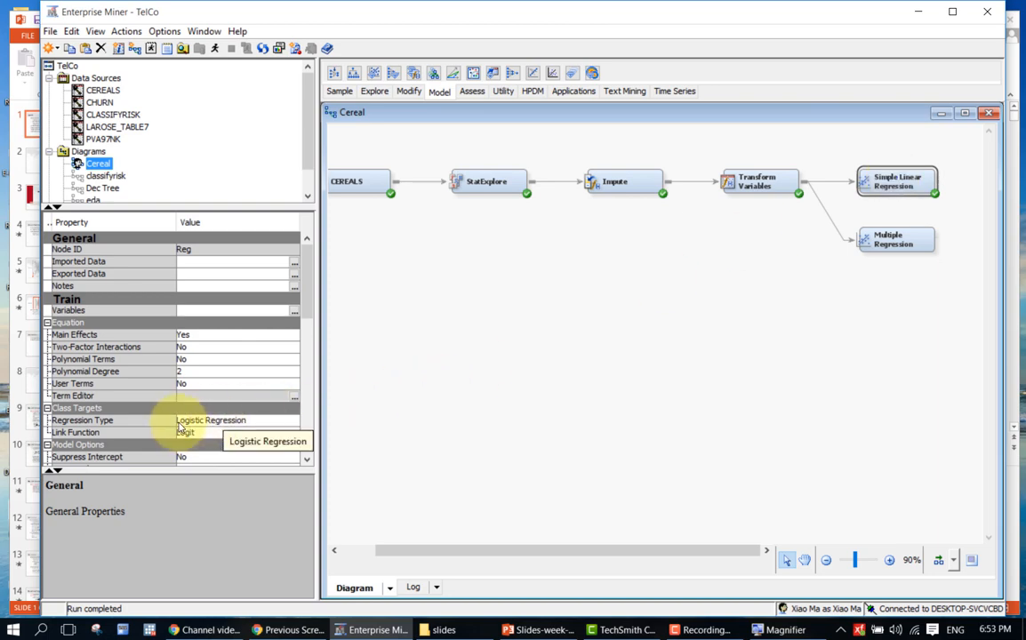
mouse_move(172, 425)
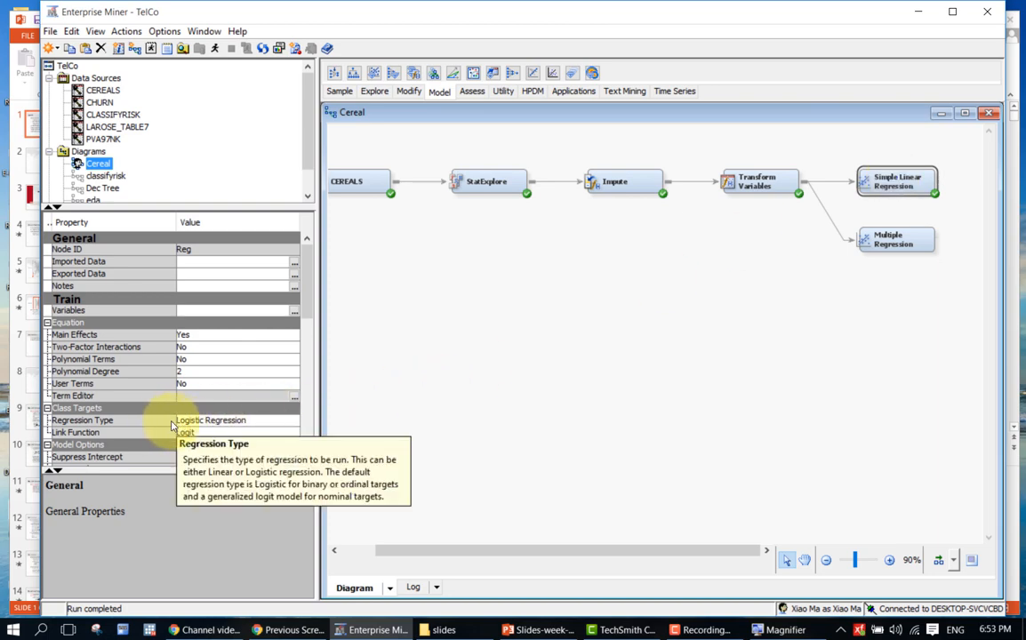
click(253, 422)
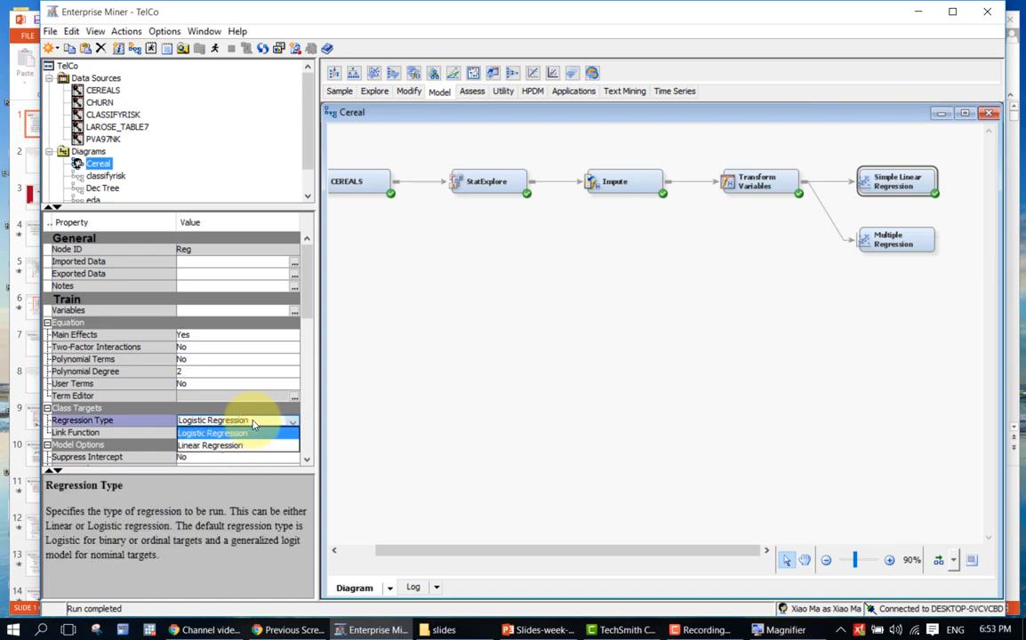
click(253, 423)
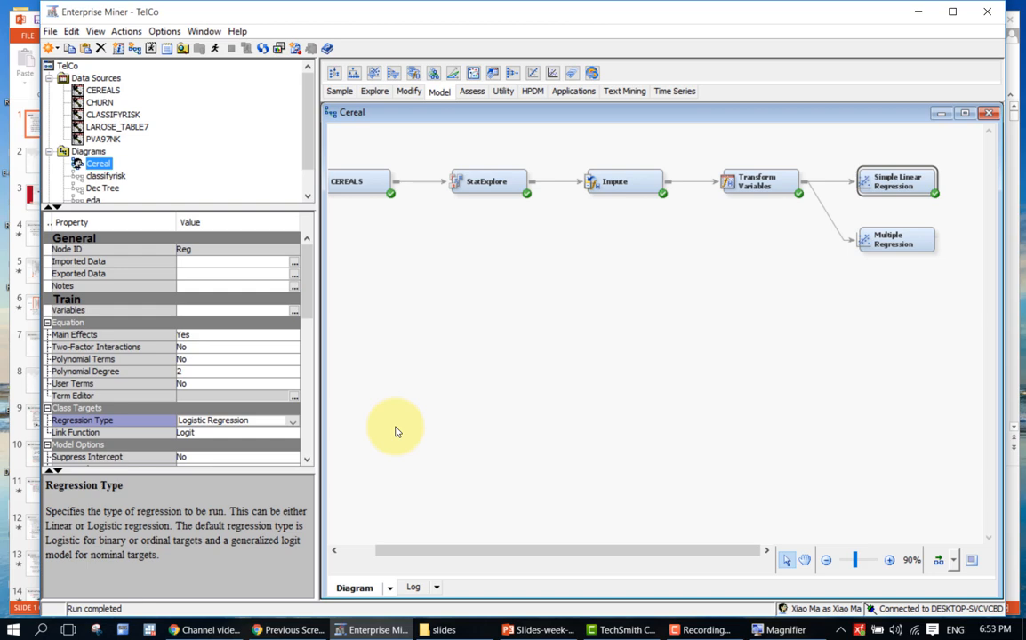
click(644, 375)
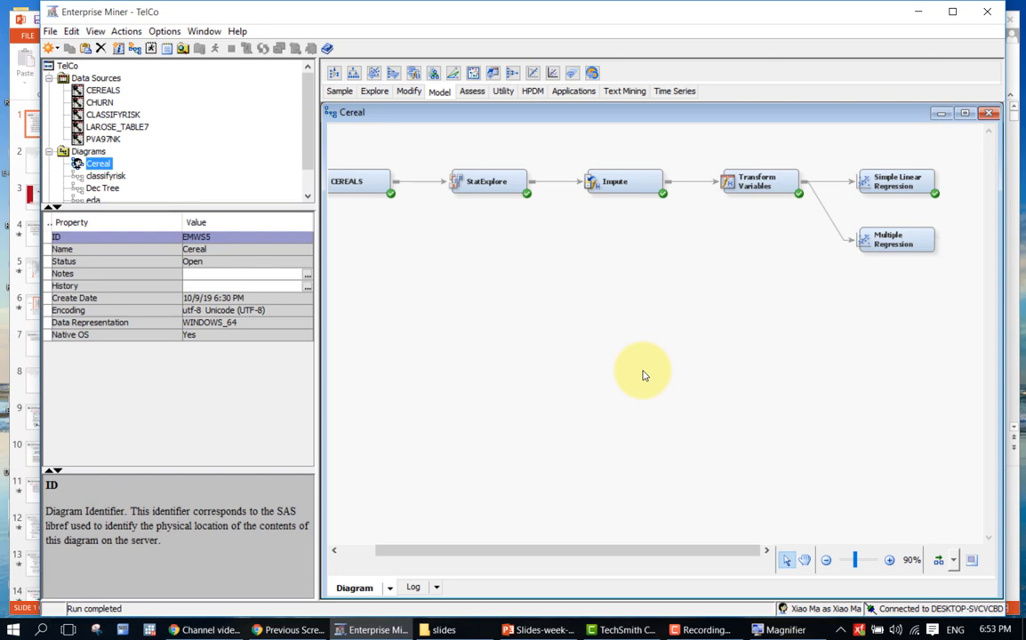
- Run the Multiple Regression node's path in the Cereal diagram and open its results
click(896, 238)
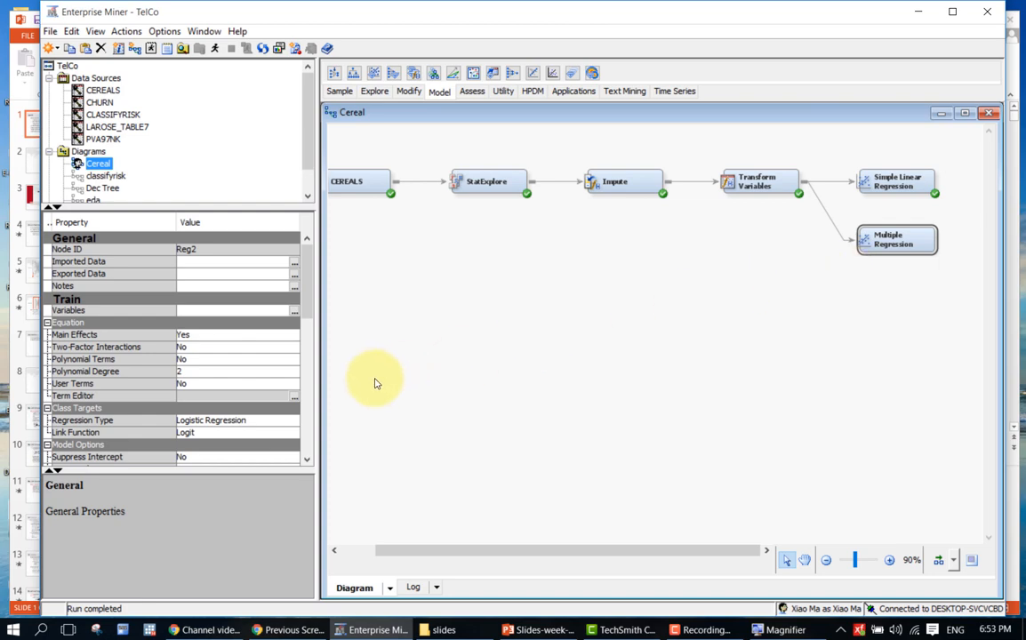
right_click(898, 241)
click(898, 295)
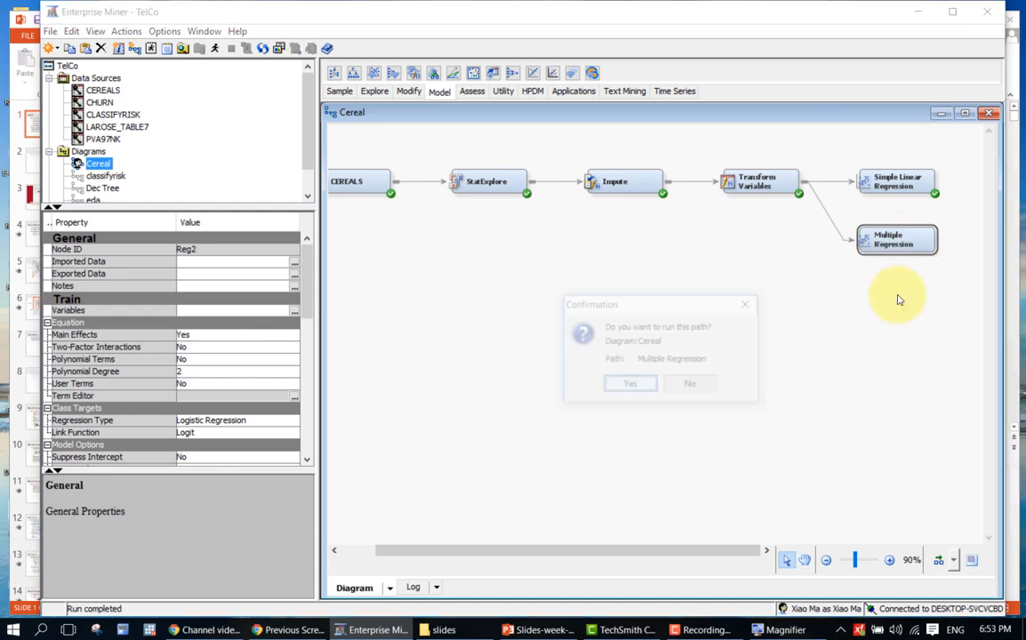
click(646, 385)
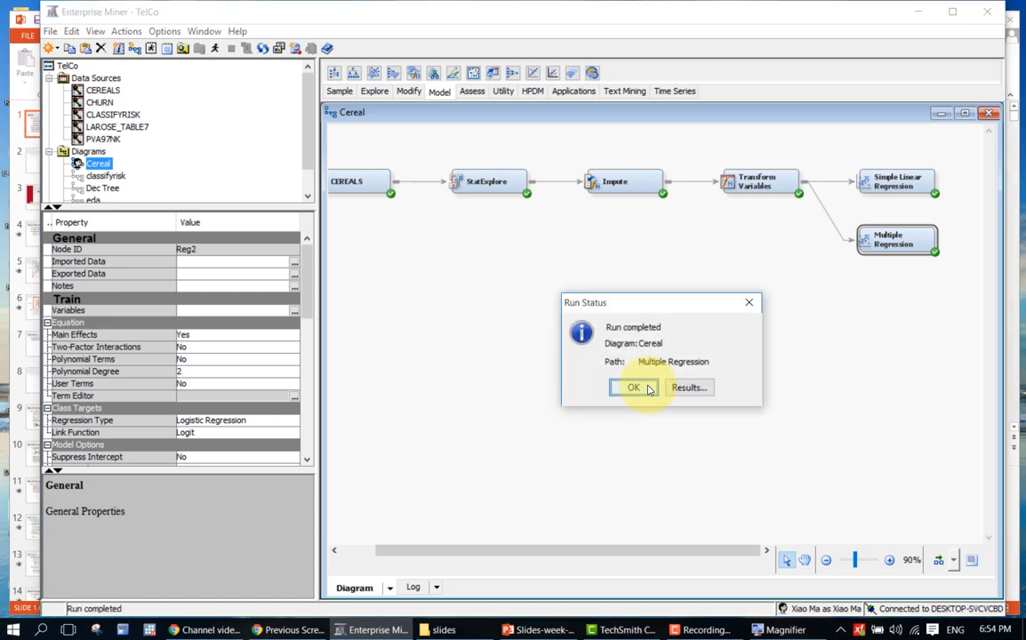
click(674, 391)
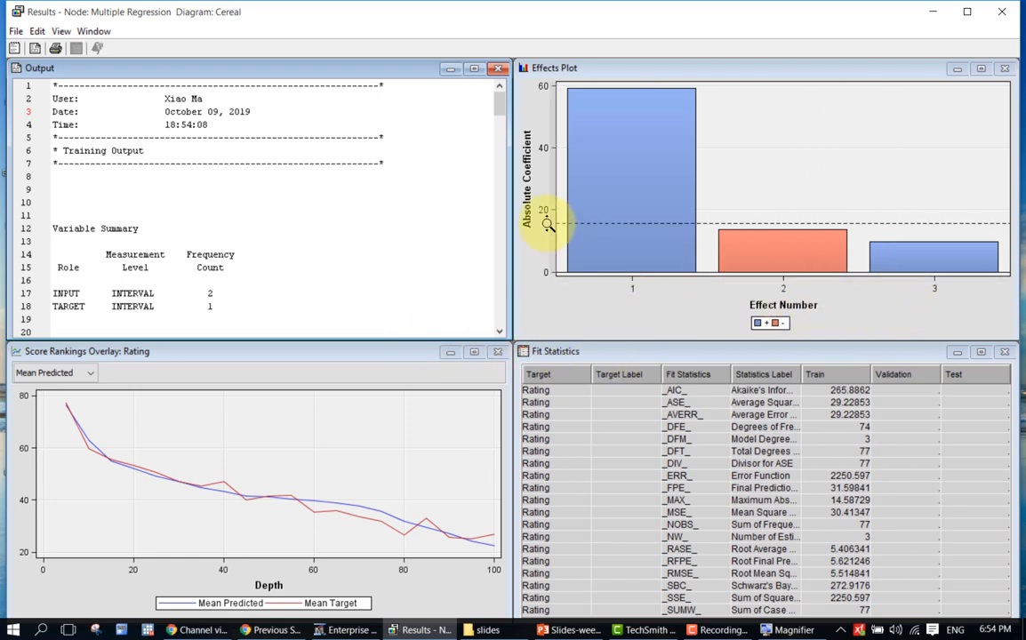
- Inspect the intercept bar in the Effects Plot, and maximize the output to read the analysis of variance and parameter estimates
mouse_move(627, 243)
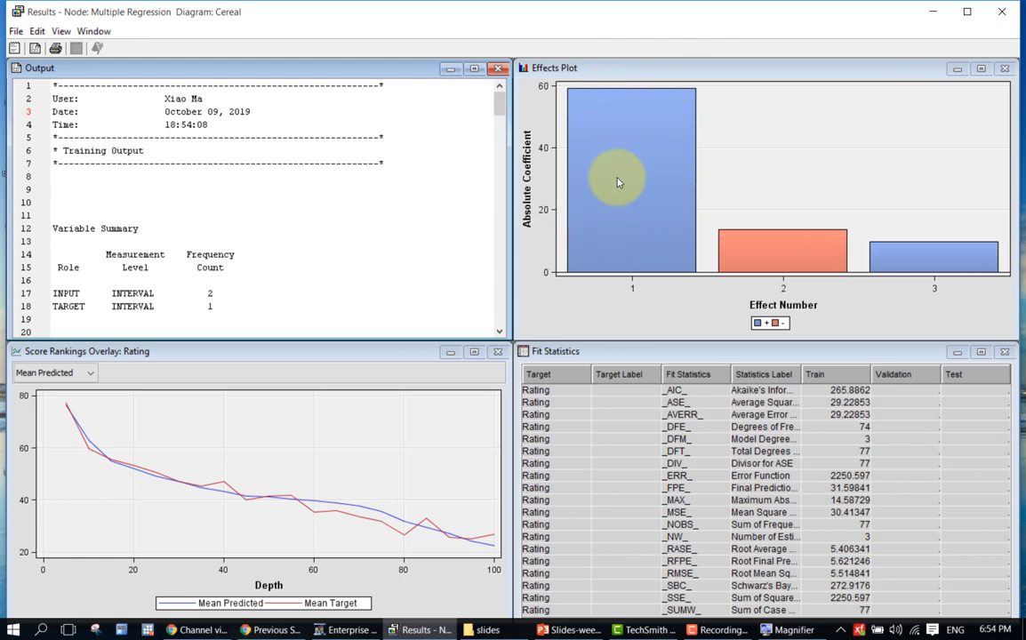
mouse_move(627, 183)
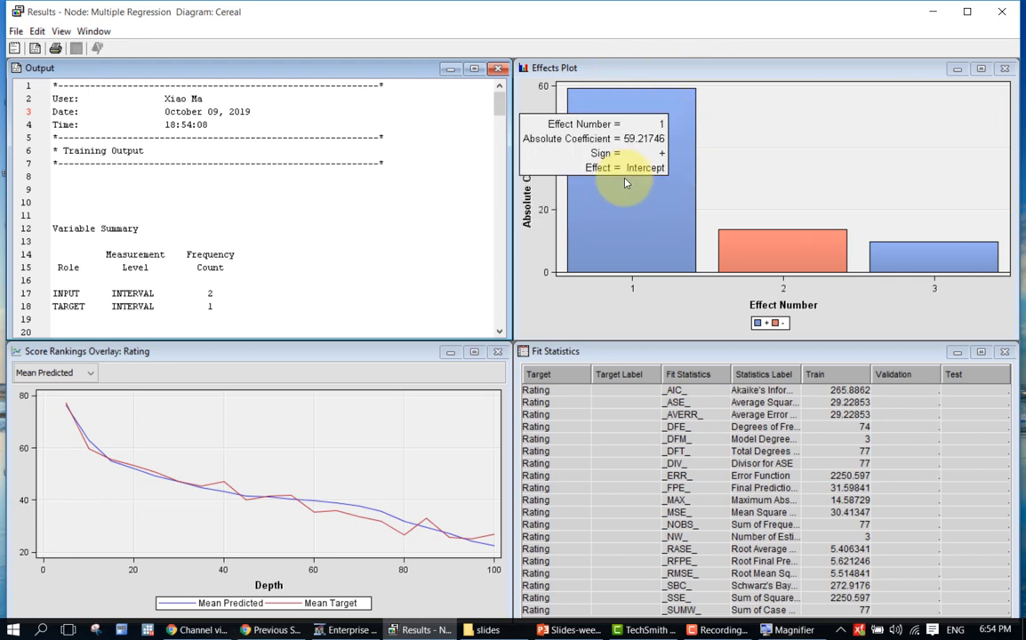
click(474, 68)
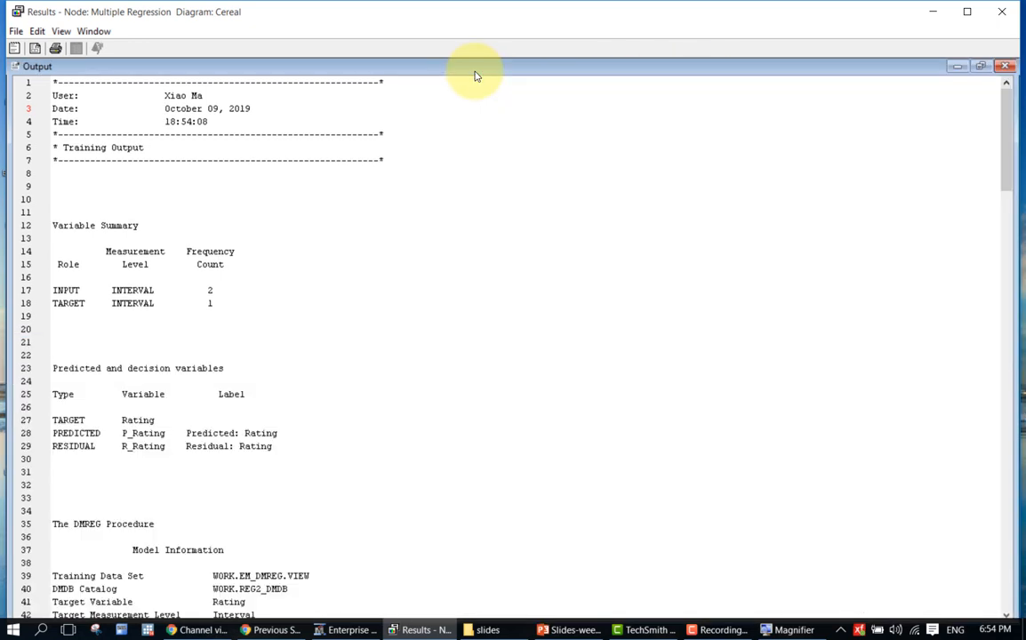
scroll(391, 445, down, 10)
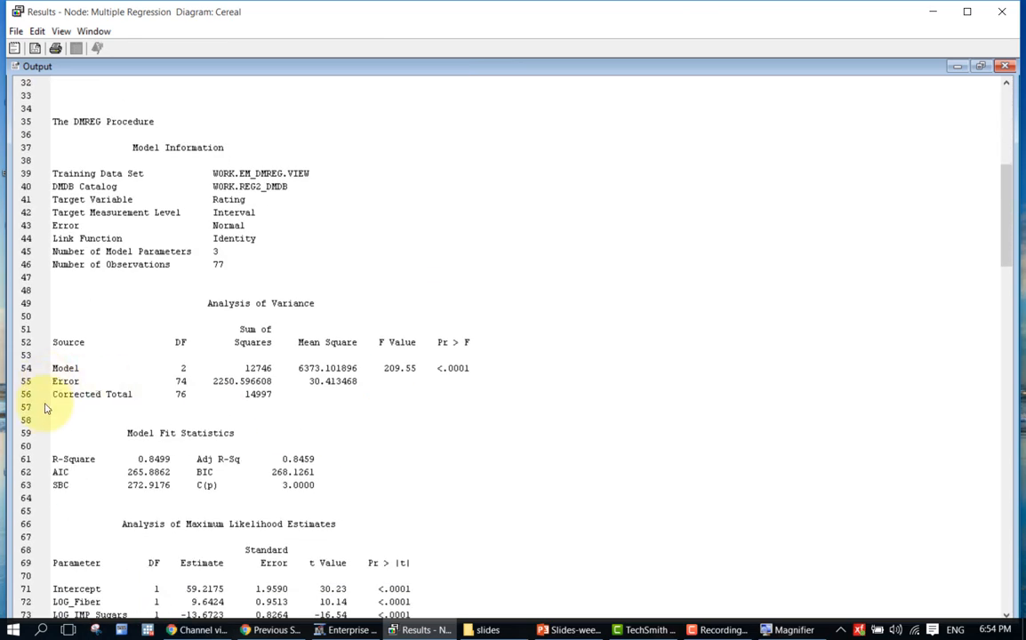
scroll(49, 462, down, 4)
scroll(59, 510, down, 1)
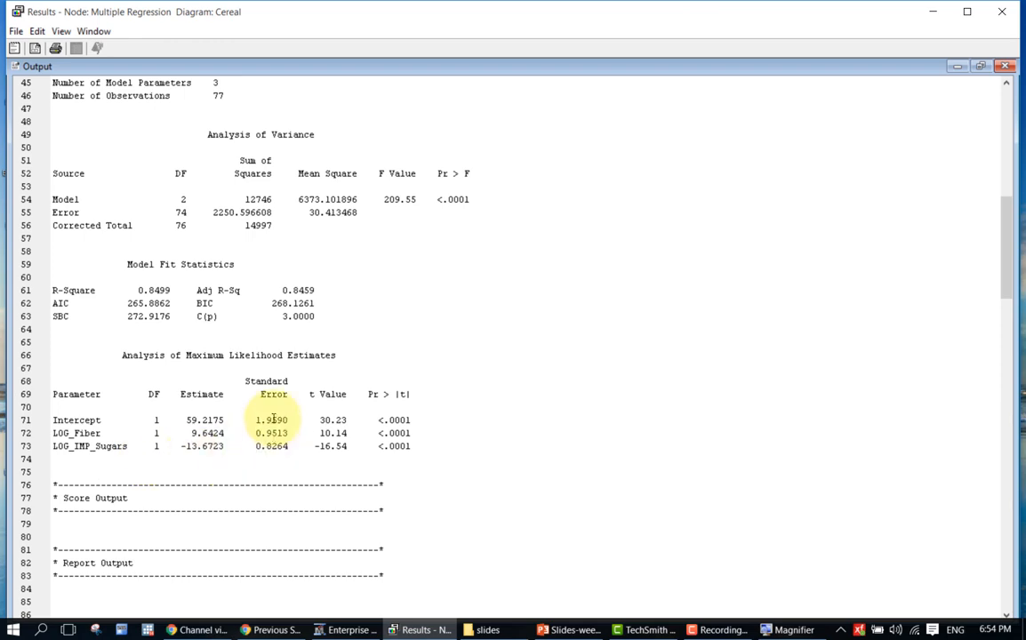
- Examine the model fit statistics and the parameter estimates, highlighting the LOG_IMP_Sugars estimate for emphasis
scroll(159, 268, up, 2)
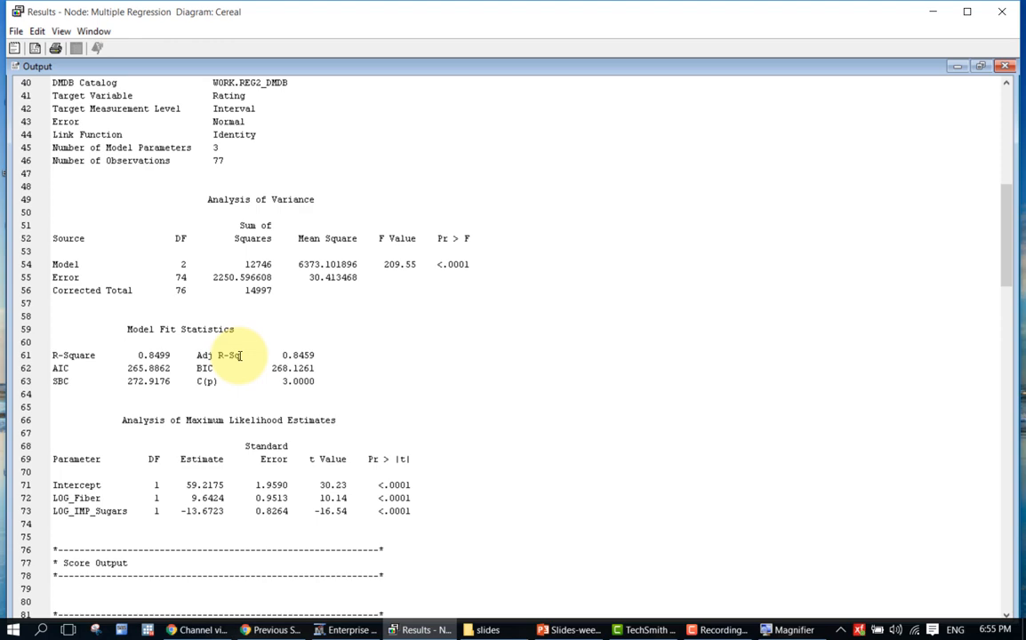
scroll(474, 394, down, 5)
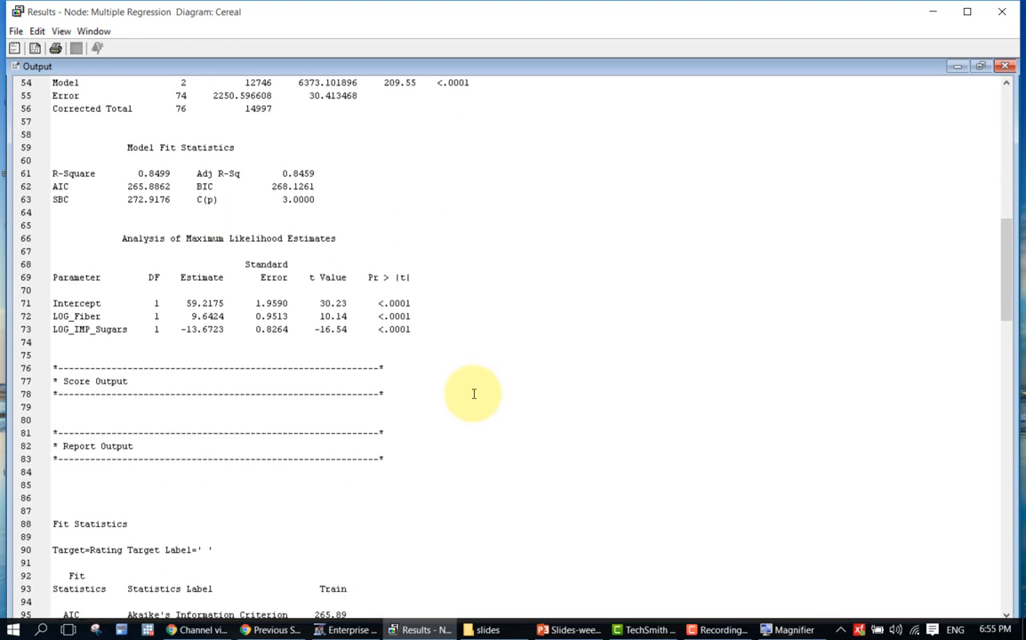
scroll(247, 347, down, 2)
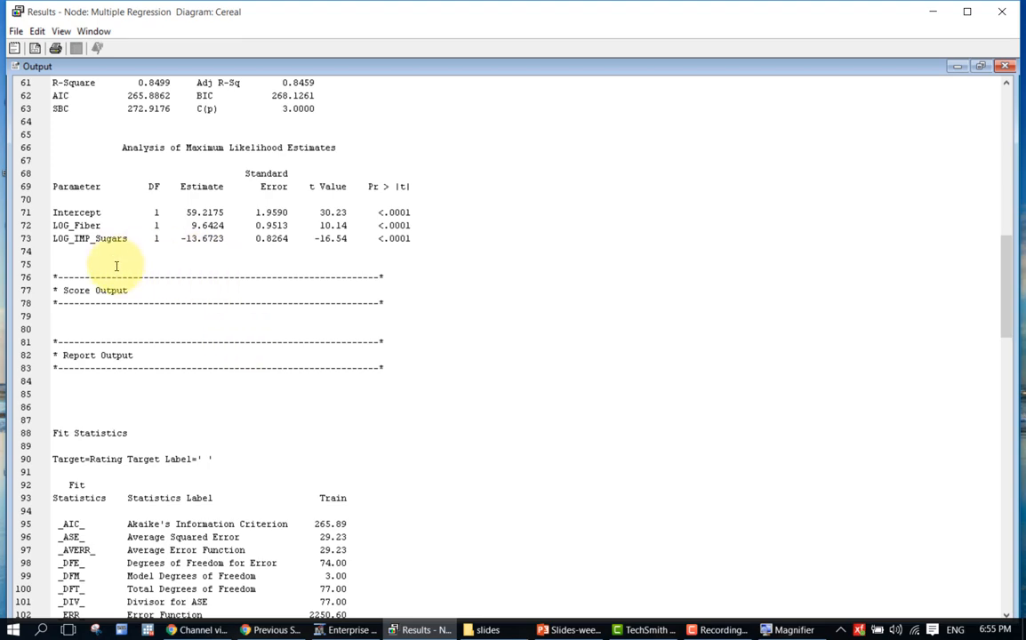
drag(182, 239, 225, 238)
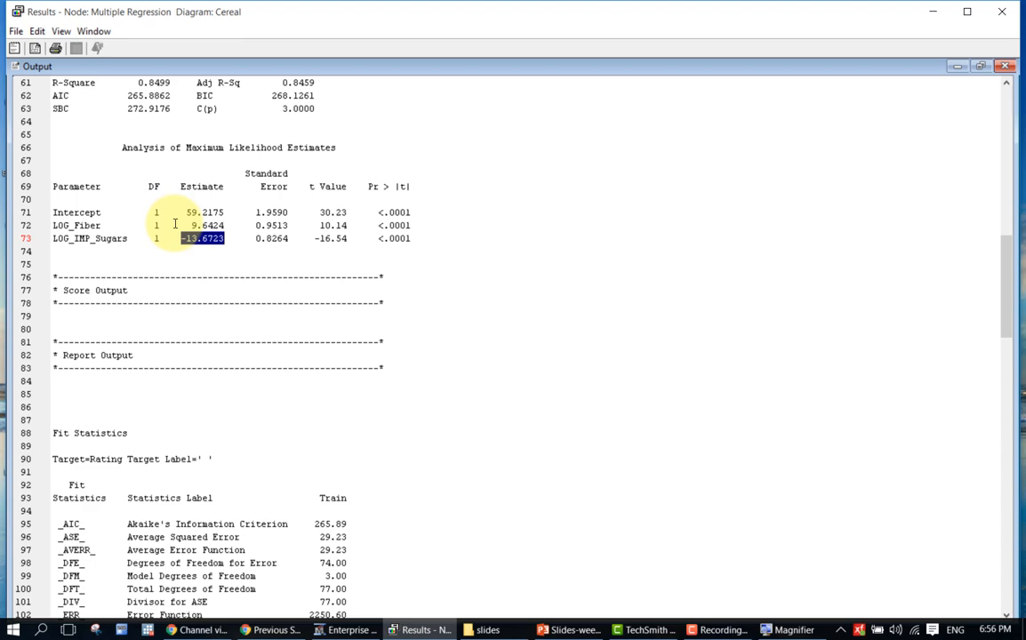
click(648, 267)
- Review the report's Fit Statistics table, return to the R-Square and parameter estimates, and close the Multiple Regression results
scroll(650, 267, down, 4)
scroll(650, 268, up, 3)
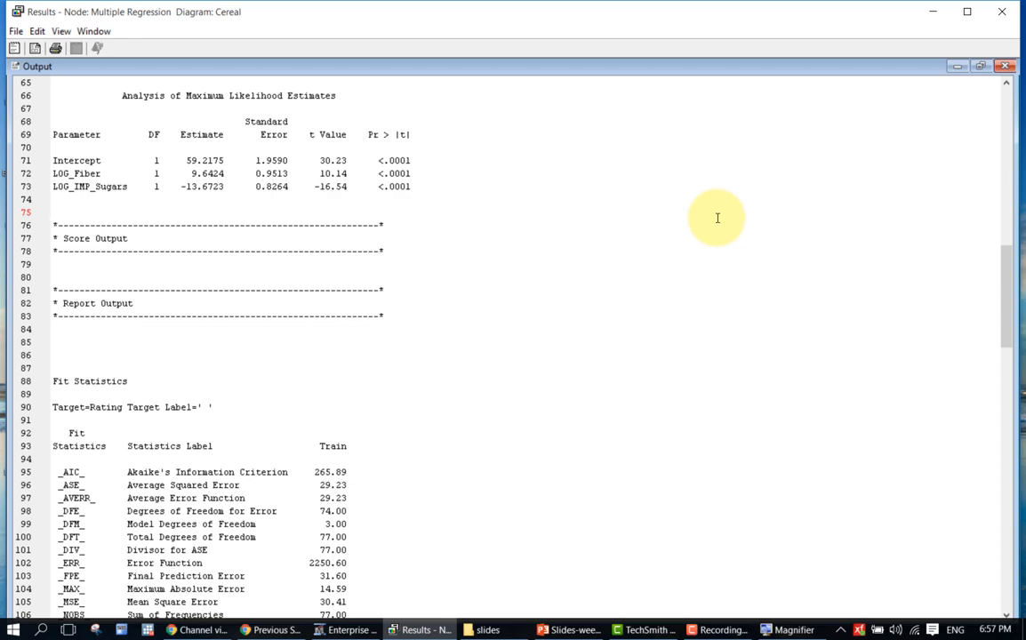
scroll(718, 218, up, 1)
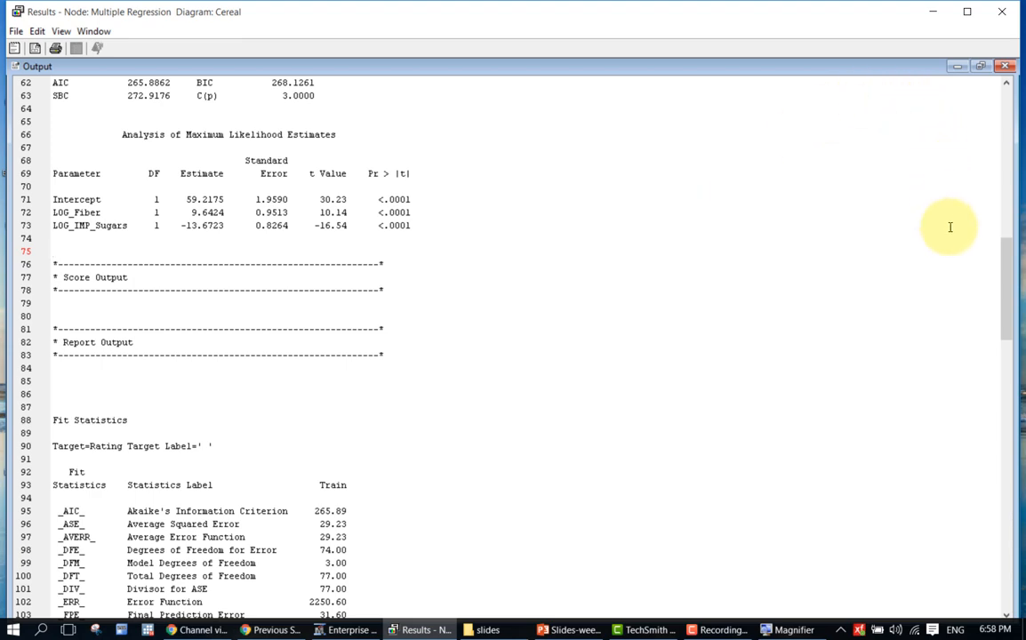
scroll(950, 227, up, 3)
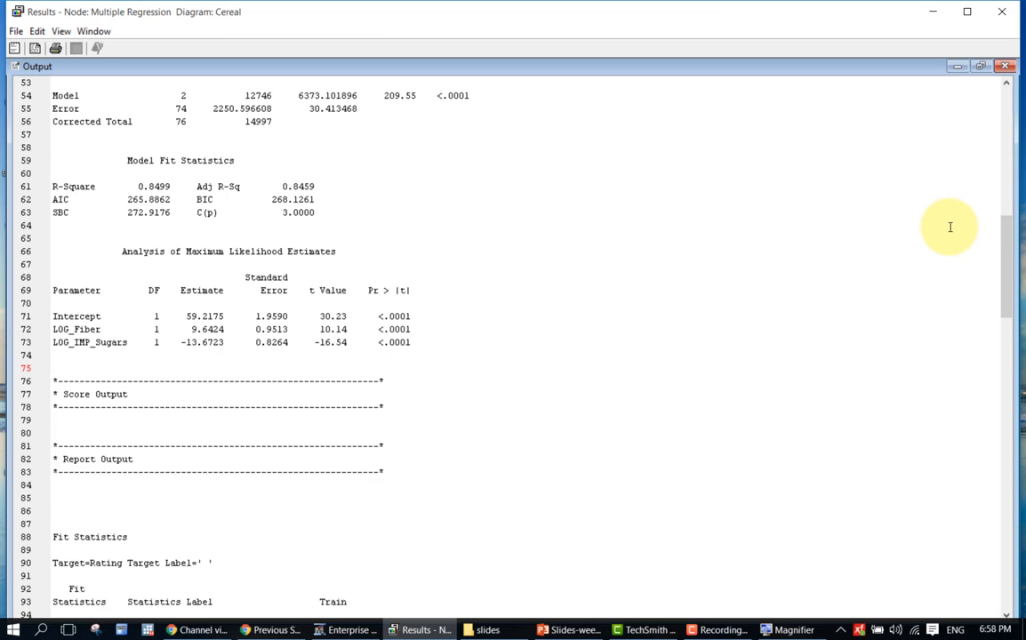
click(1002, 15)
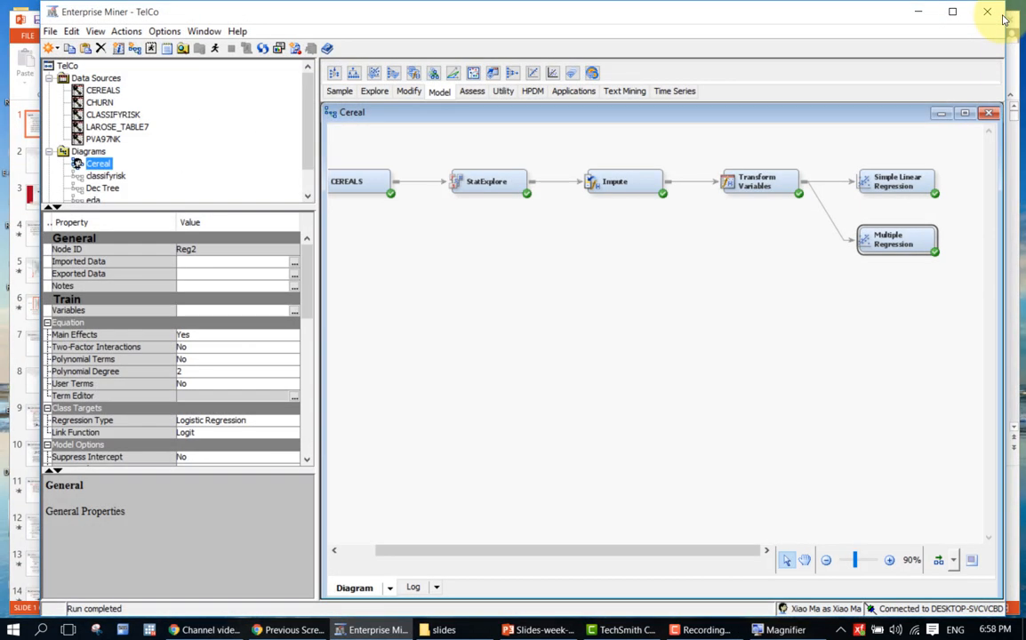
- Close the Cereal diagram and minimize Enterprise Miner to return to the PowerPoint agenda slide
click(794, 297)
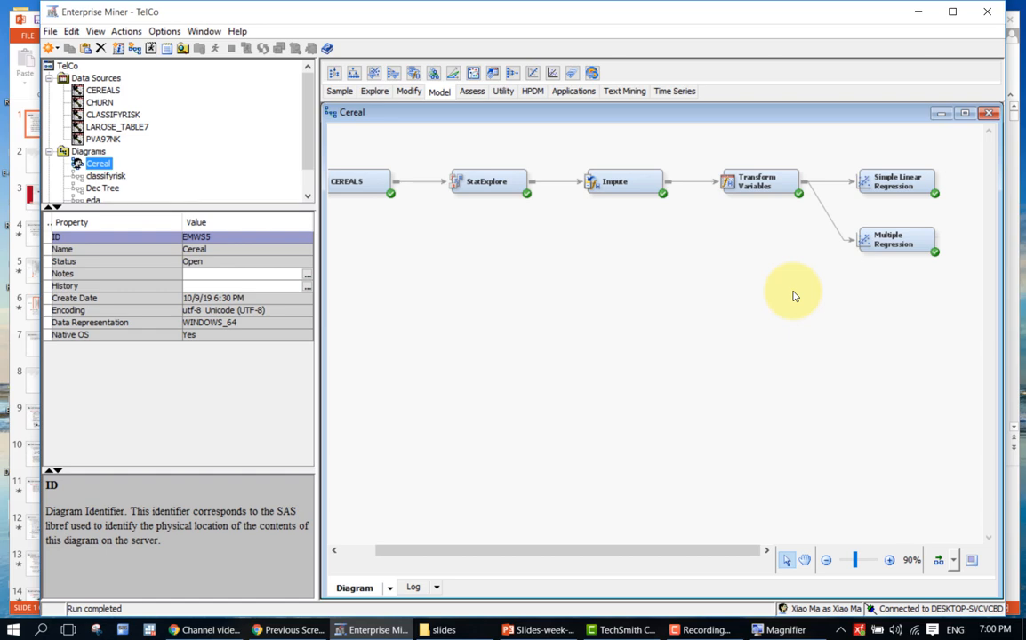
click(992, 114)
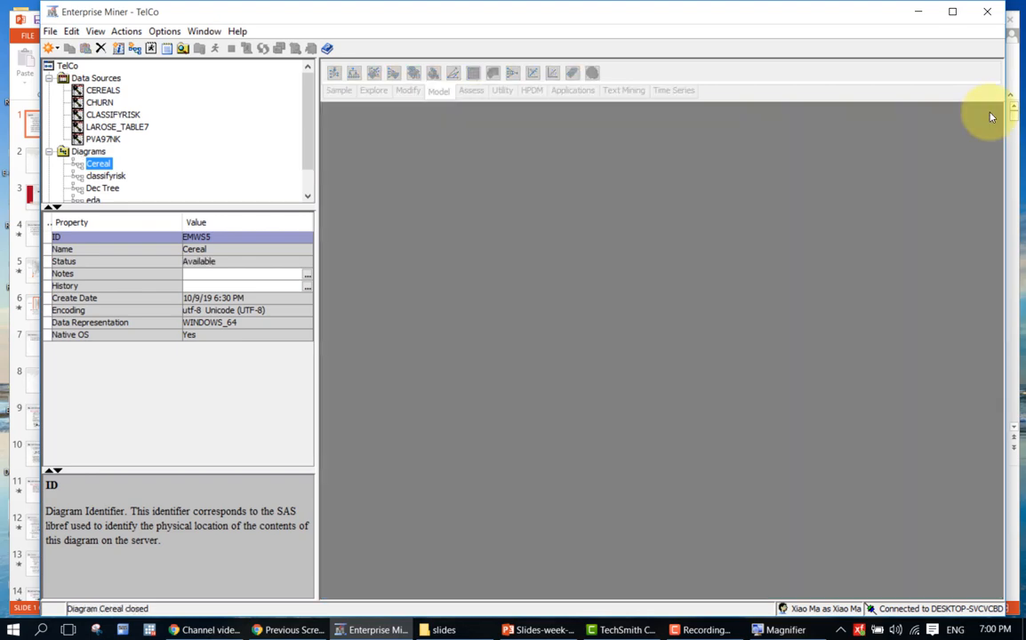
click(916, 16)
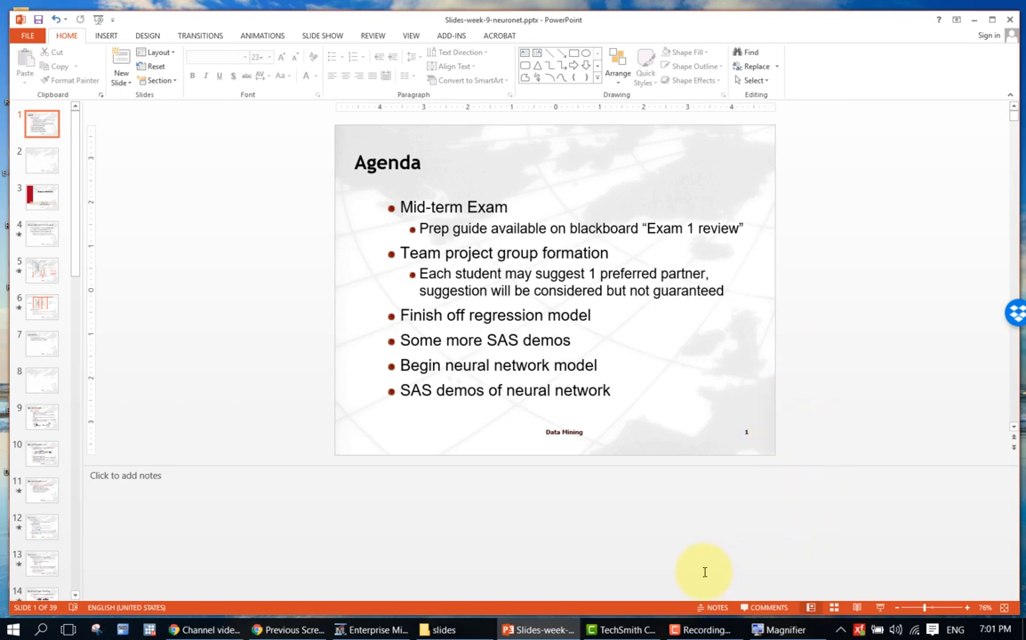
click(701, 629)
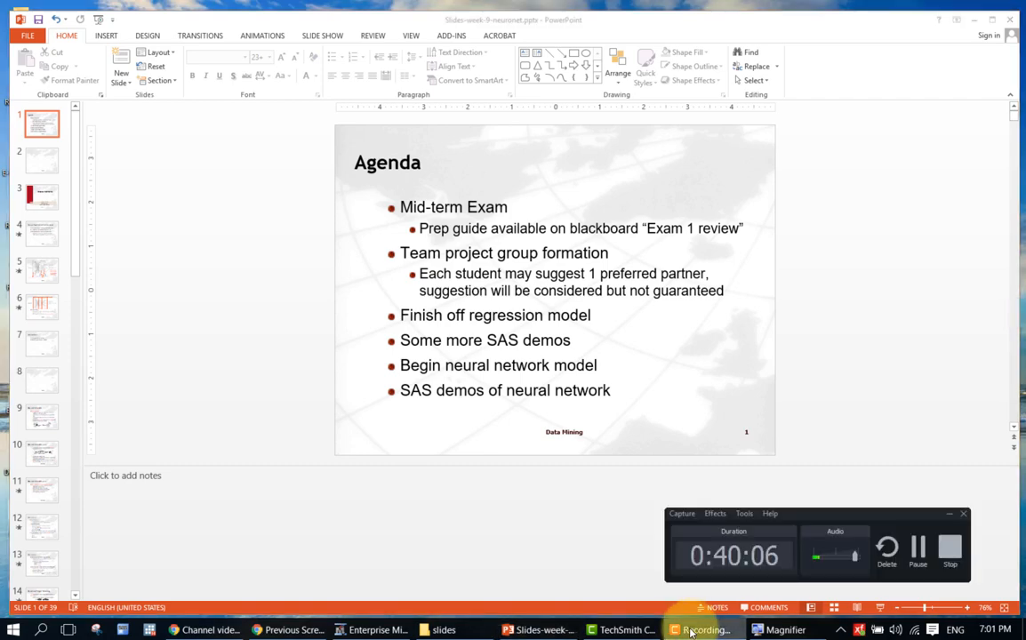